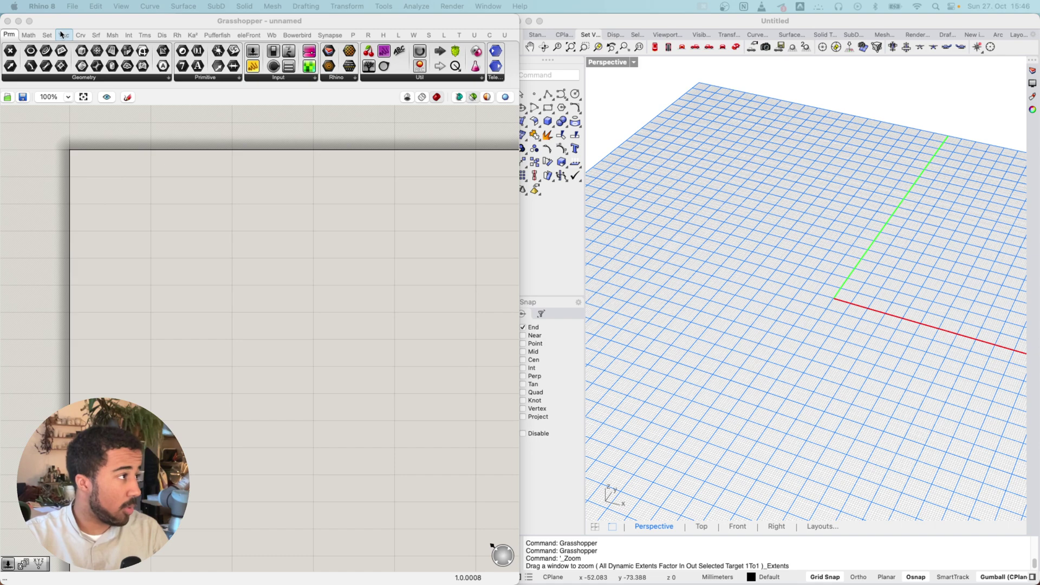
Place a Construct Point component from the Vector category on the Grasshopper canvas.
click(201, 174)
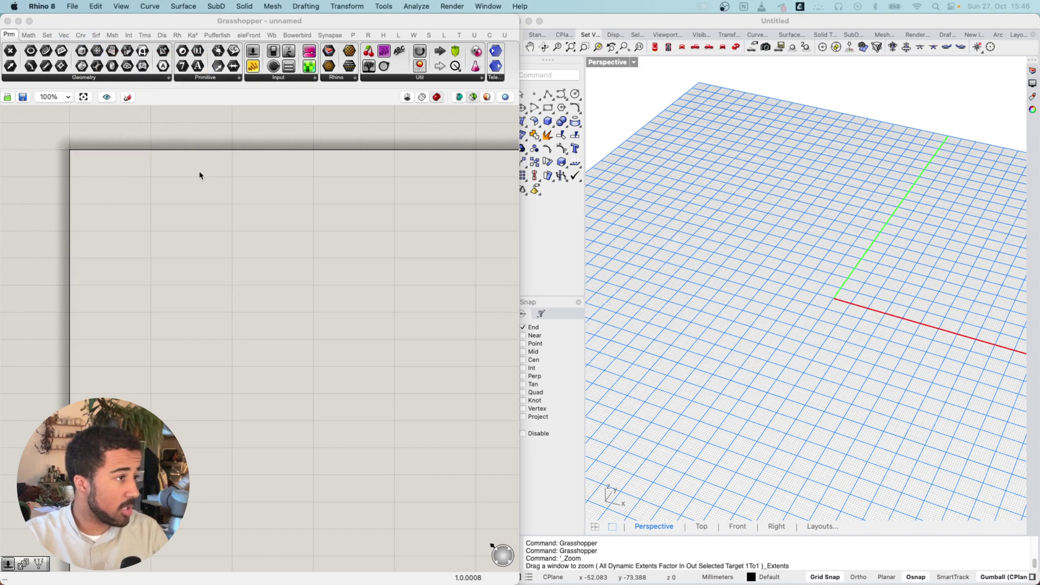
right_drag(116, 132, 122, 136)
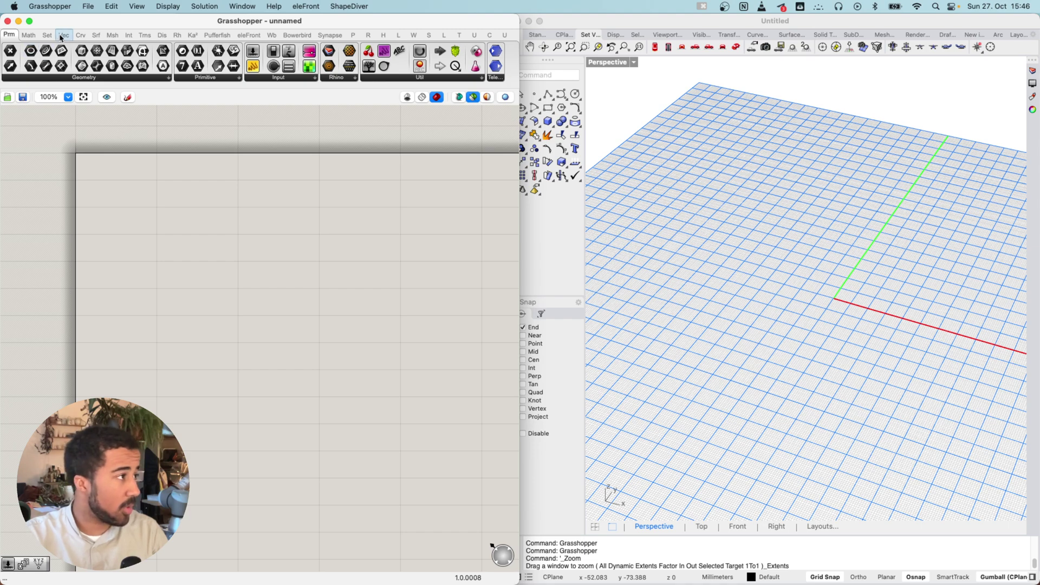
mouse_move(60, 37)
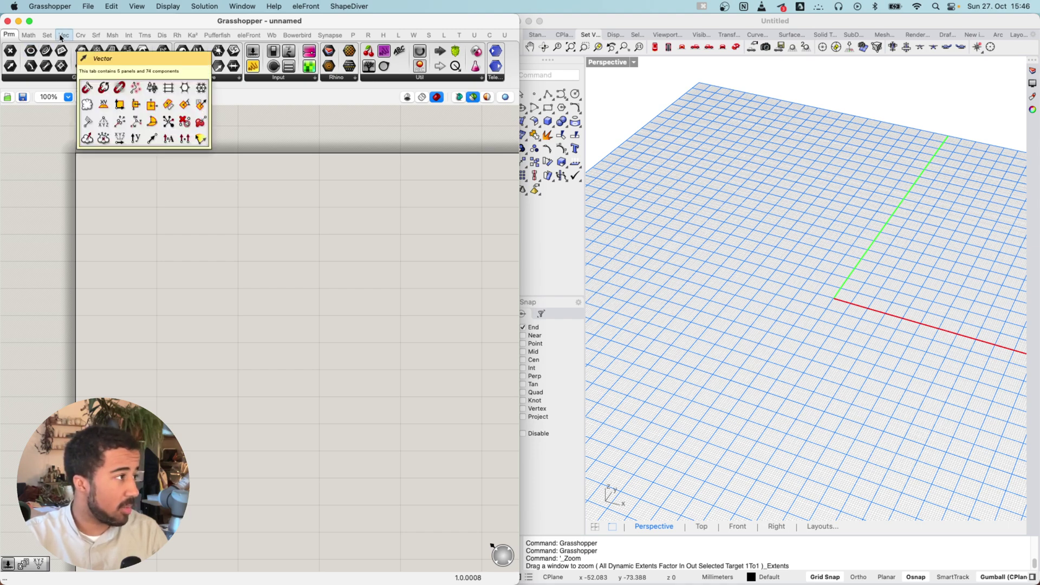
click(61, 37)
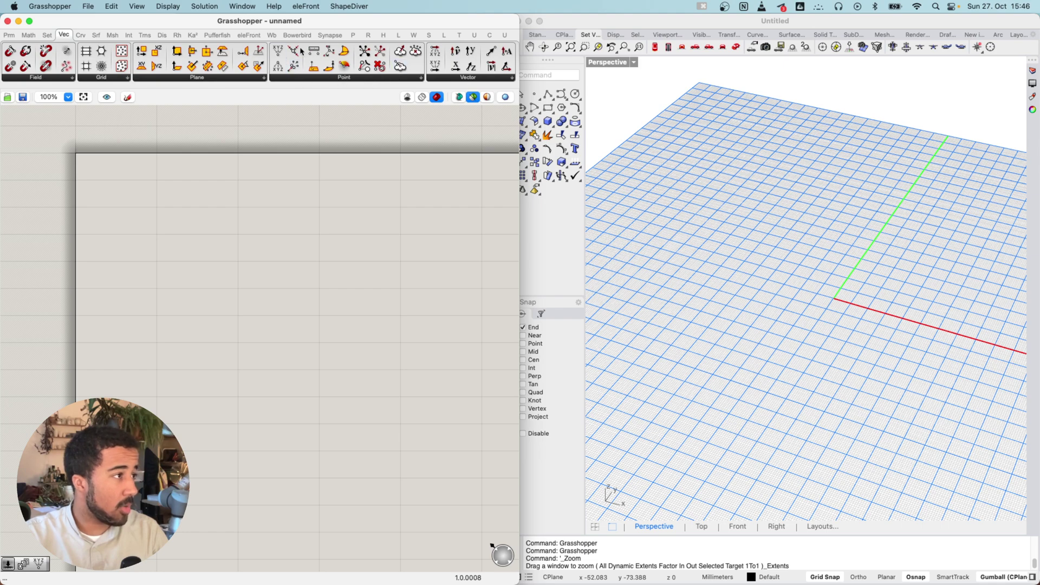
click(321, 80)
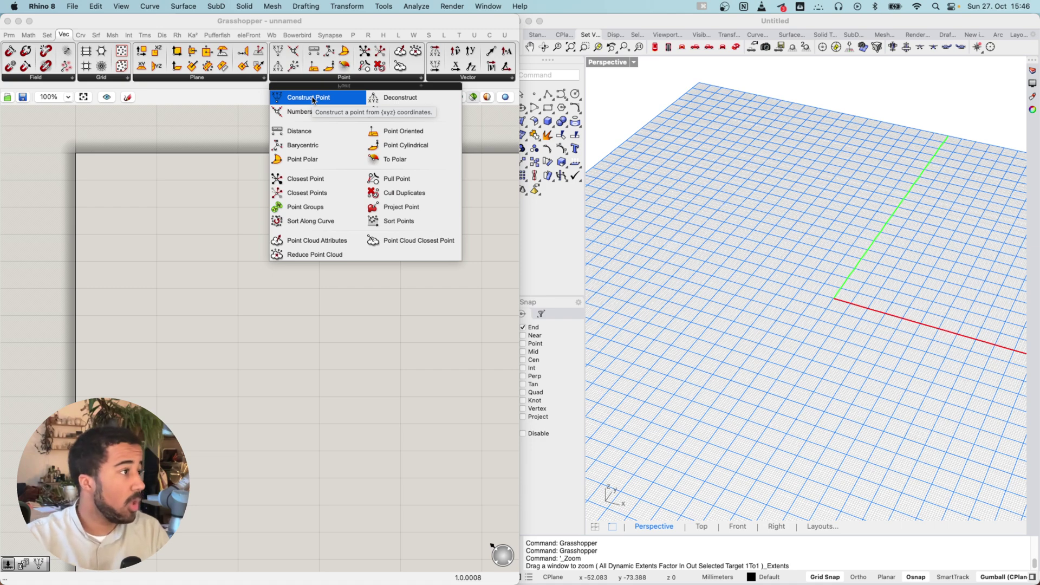
drag(313, 99, 248, 275)
Search the canvas for Construct Point, add a second such component above the first, and delete it.
double_click(246, 212)
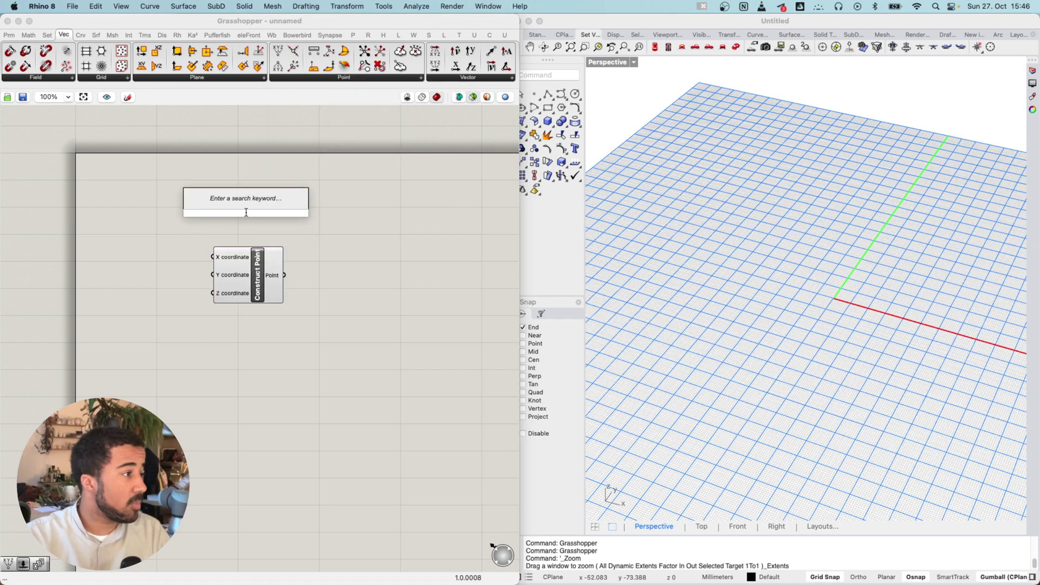
text(const)
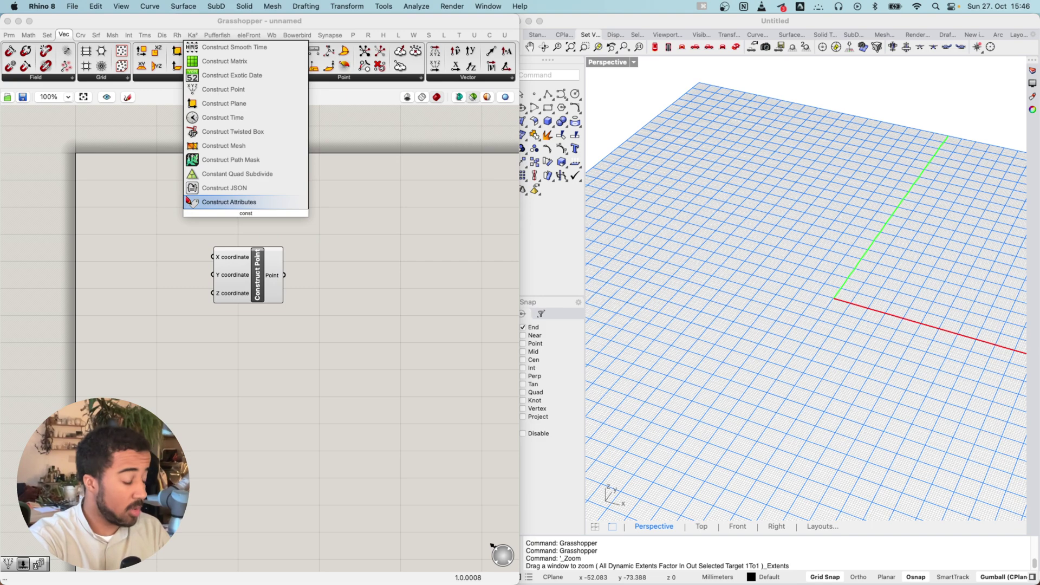
text(ruct poin)
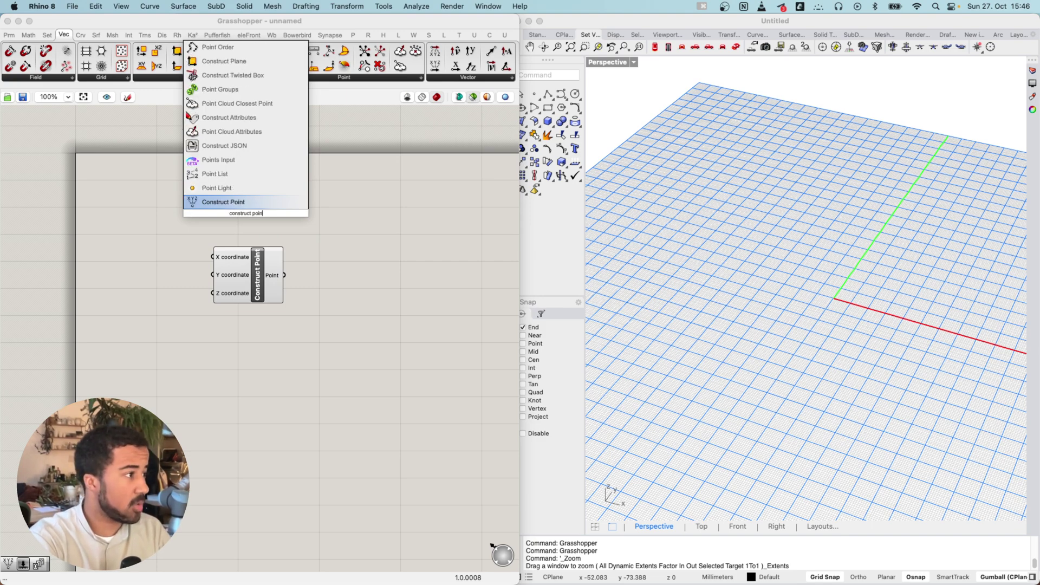
key(Return)
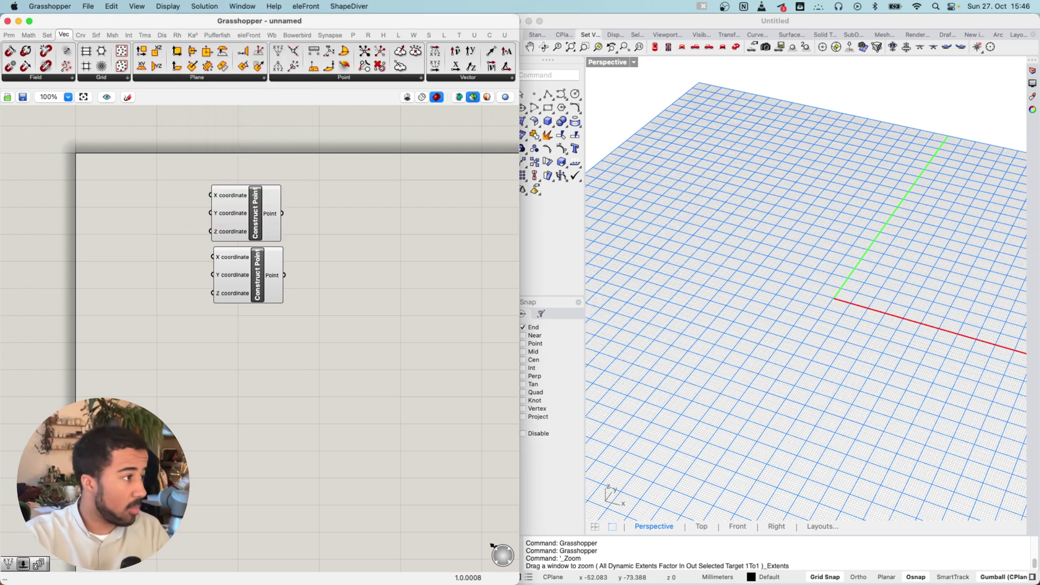
click(250, 232)
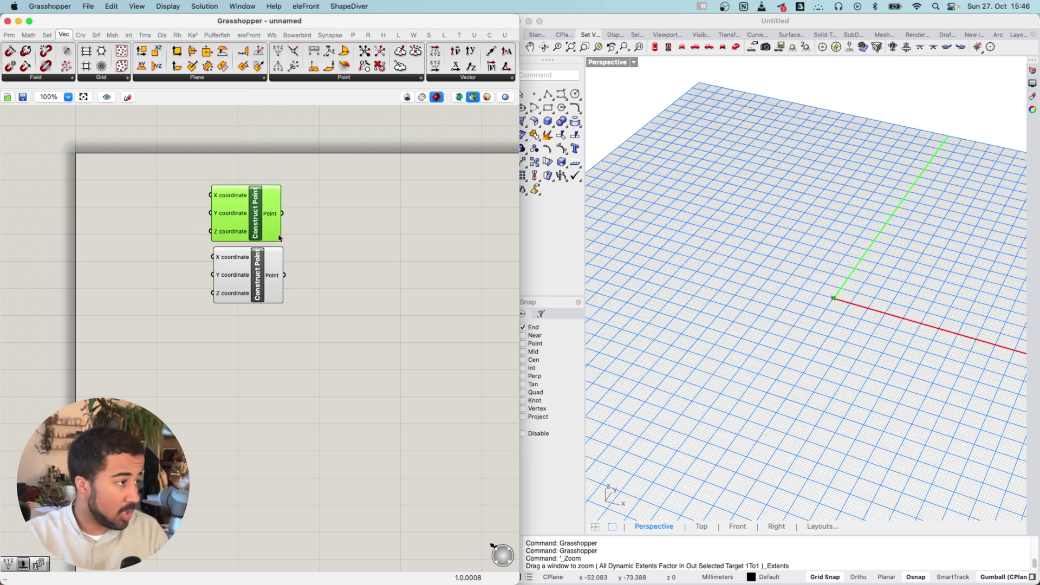
key(Delete)
Reposition the Construct Point component on the canvas, leaving free space in front of its coordinate inputs.
drag(256, 252, 347, 214)
right_drag(169, 210, 216, 219)
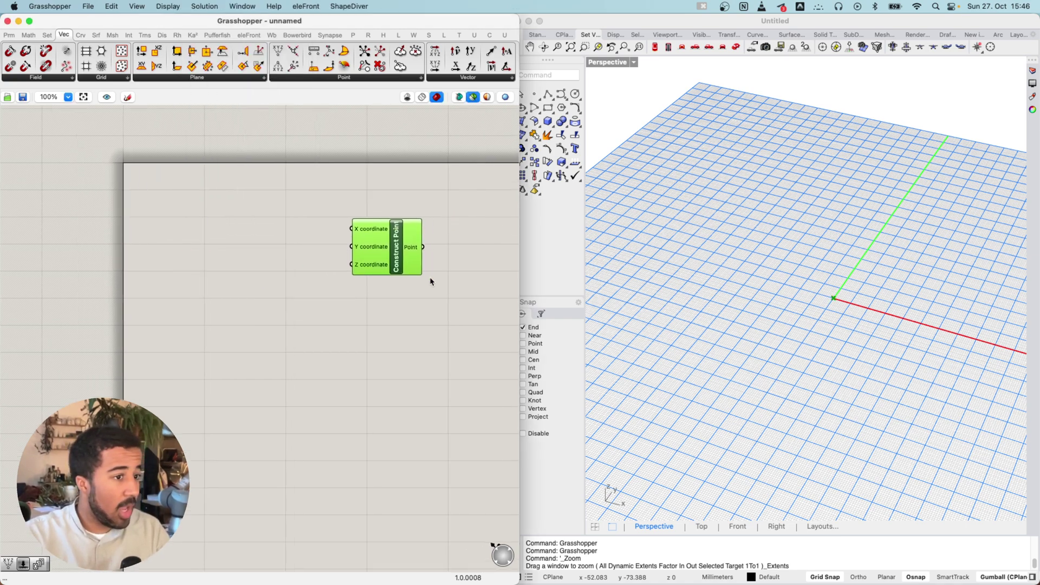
drag(400, 259, 366, 255)
right_drag(355, 252, 304, 243)
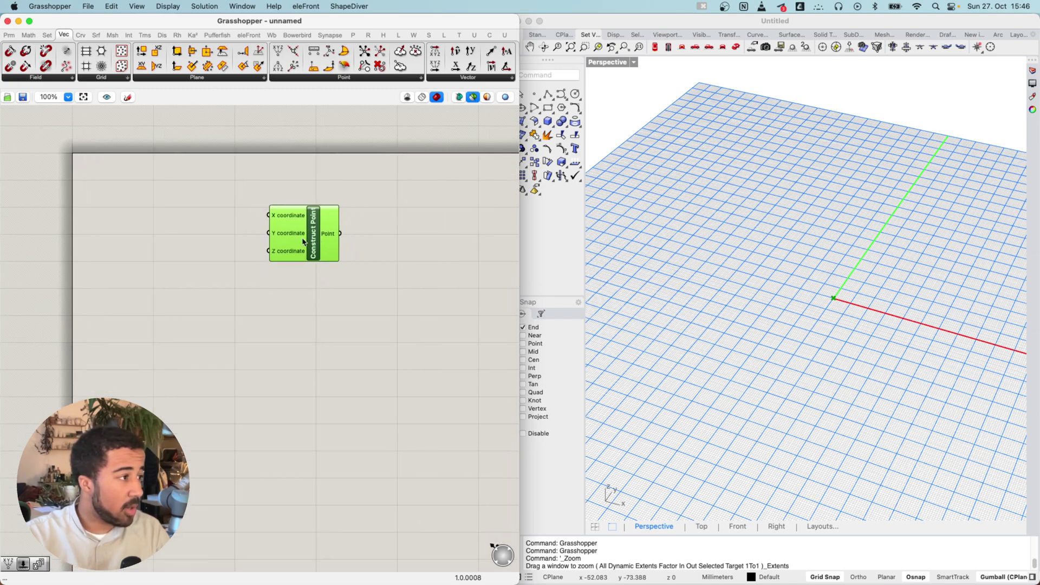
mouse_move(288, 218)
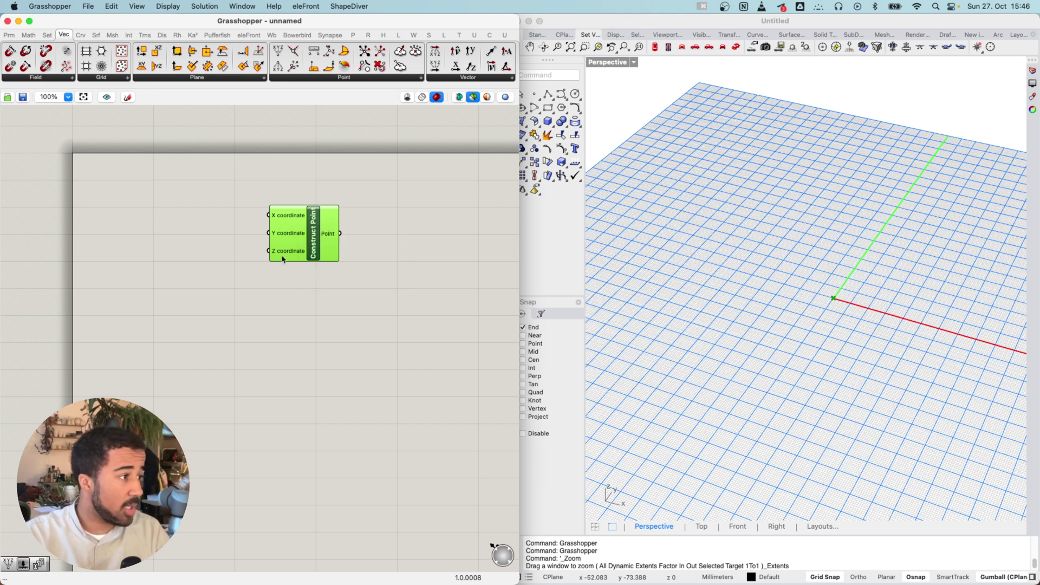
scroll(840, 307, up, 2)
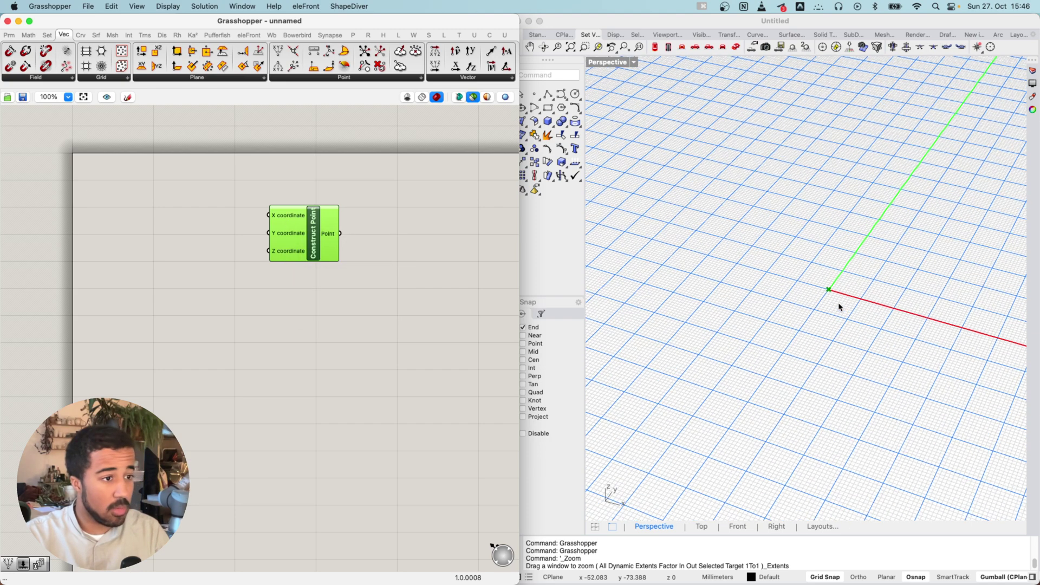
scroll(839, 307, up, 3)
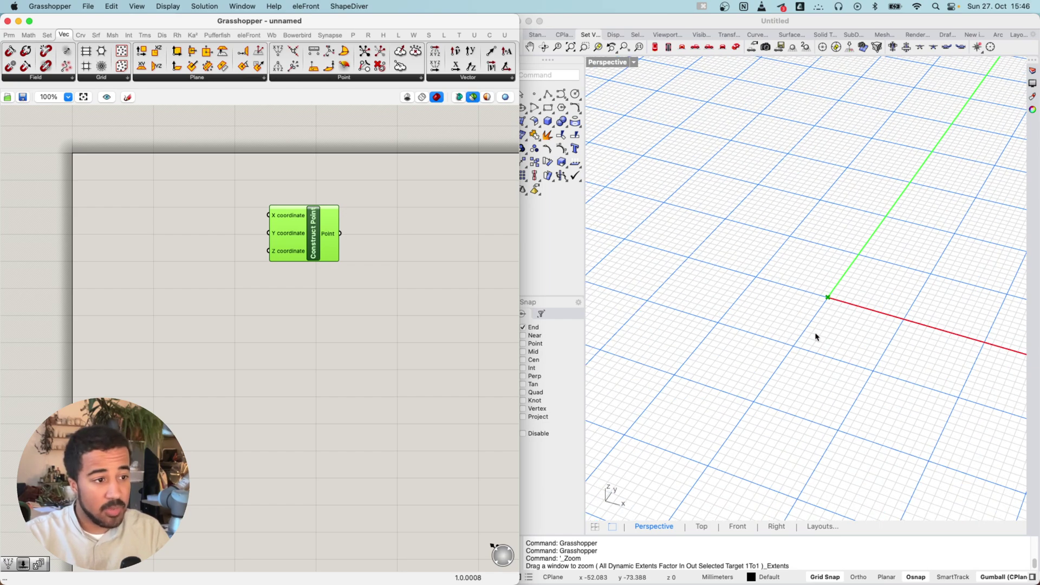
scroll(845, 295, down, 5)
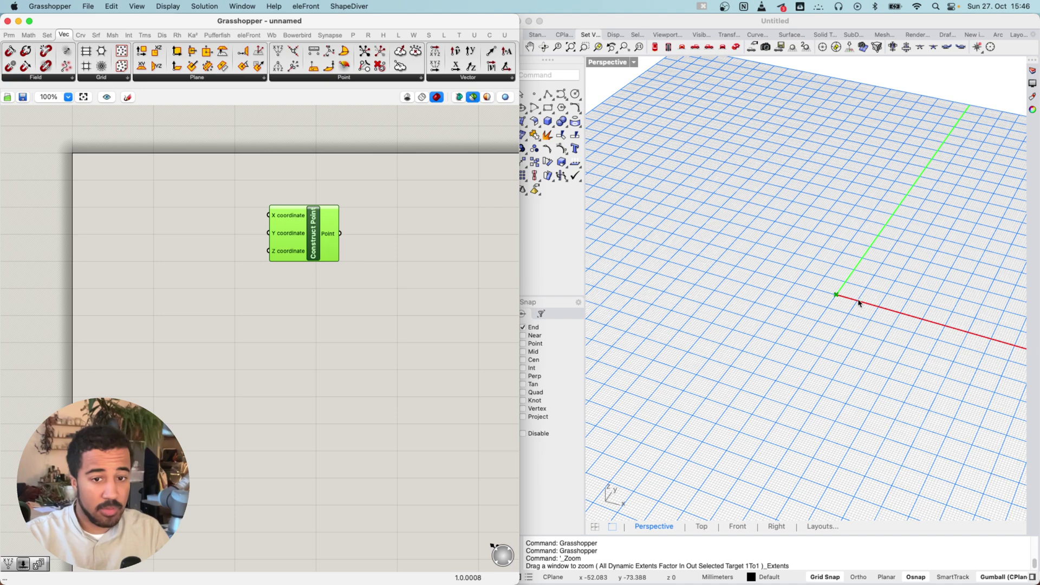
right_drag(337, 289, 334, 308)
drag(286, 260, 258, 260)
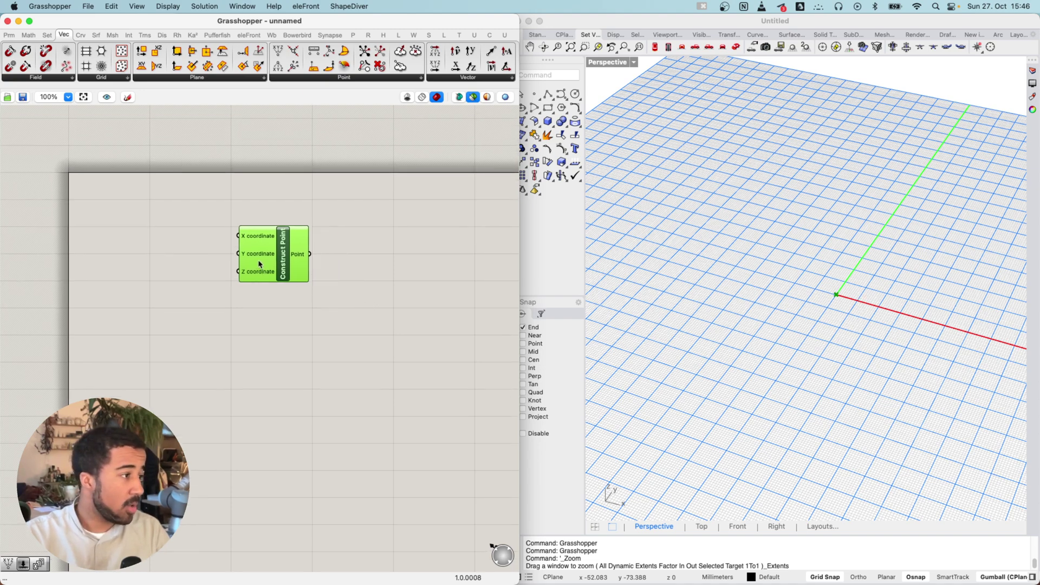
right_drag(209, 259, 192, 263)
drag(246, 263, 239, 267)
right_drag(161, 247, 205, 250)
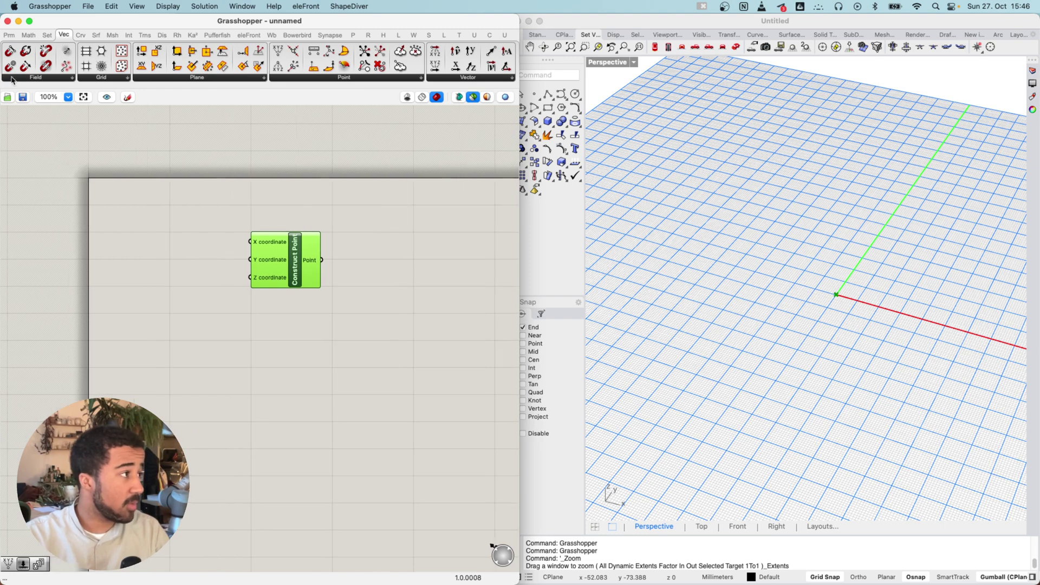
Add a Number Slider to the canvas beside the Construct Point component's coordinate inputs.
click(9, 35)
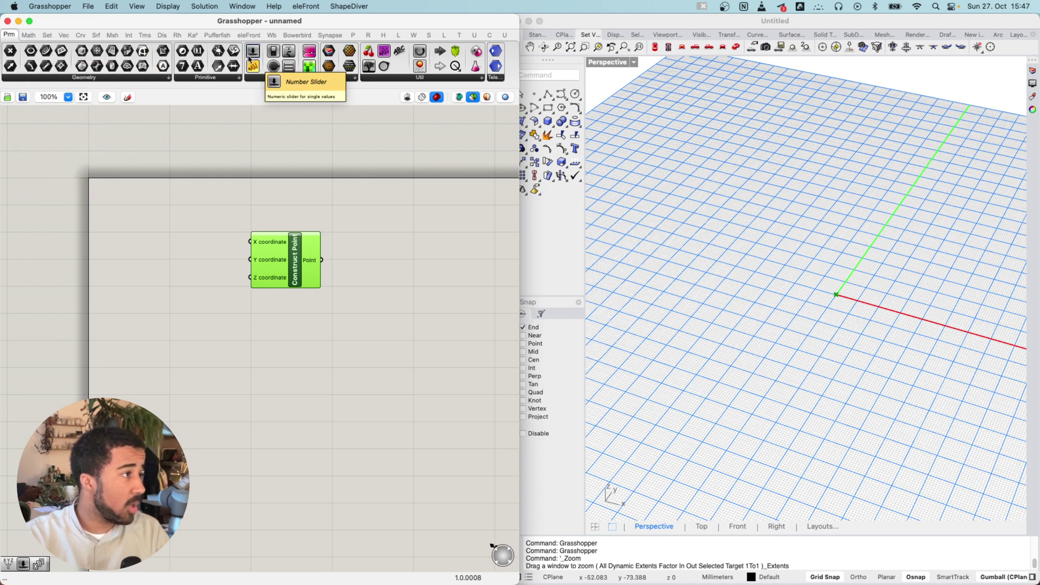
click(272, 78)
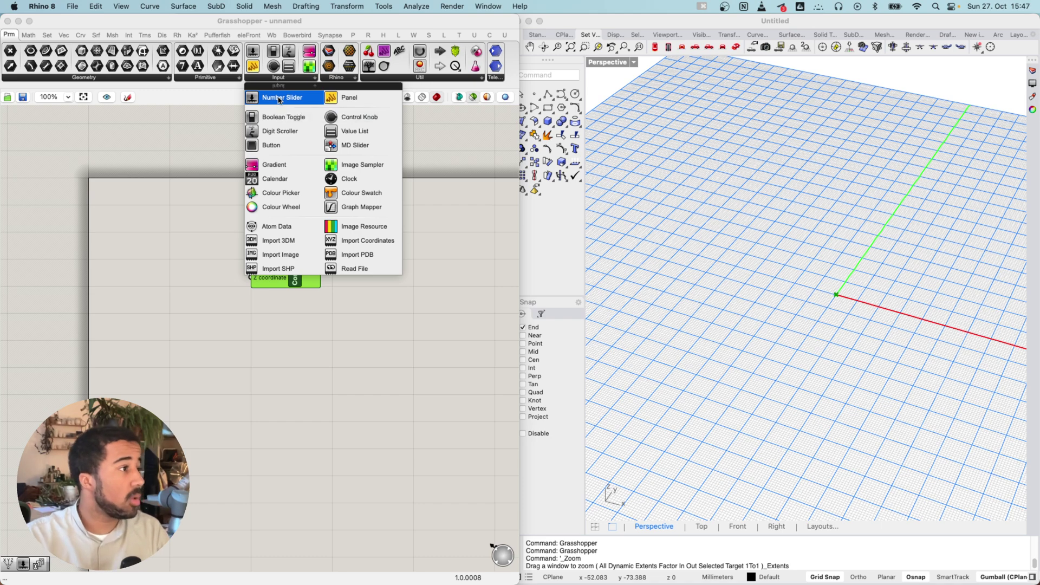
click(279, 97)
click(163, 239)
Connect the Number Slider to the X coordinate input of Construct Point and line the two components up.
drag(271, 267, 316, 264)
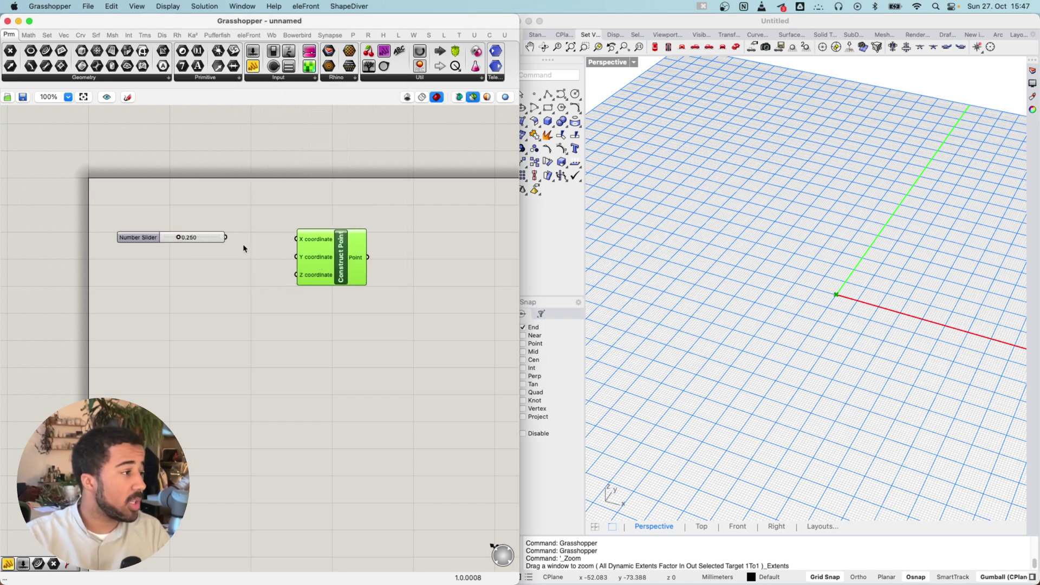
drag(226, 238, 299, 238)
drag(205, 239, 236, 241)
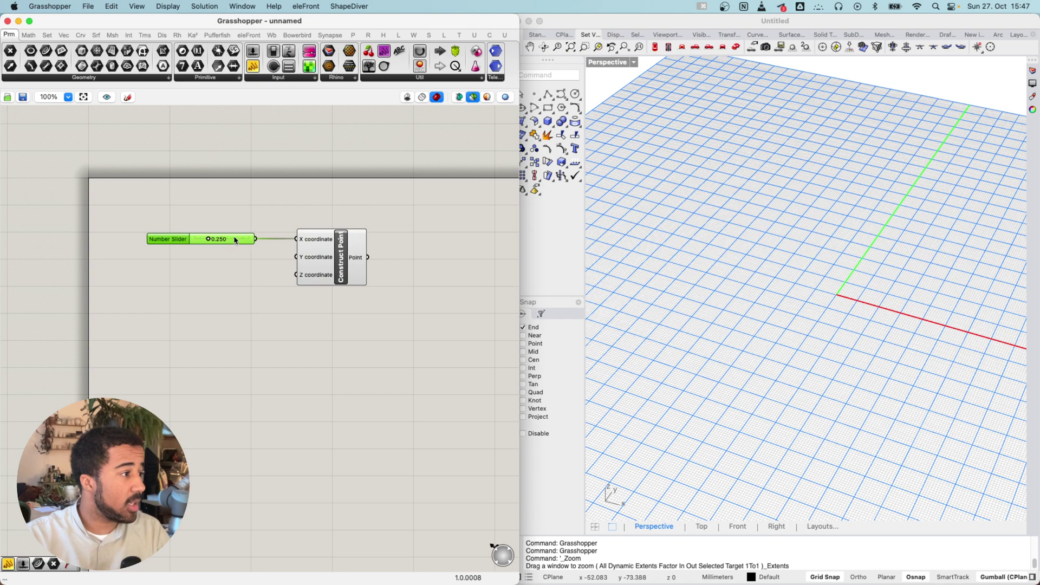
drag(318, 248, 310, 248)
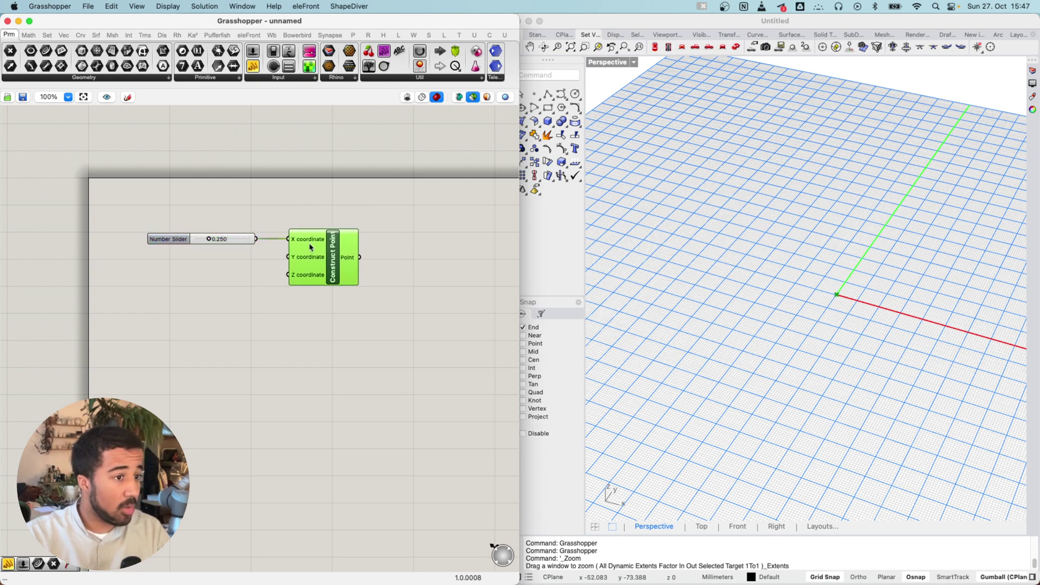
Vary the X coordinate slider up to 1.000 and back down to 0.040, moving the point along the X axis.
drag(206, 241, 247, 239)
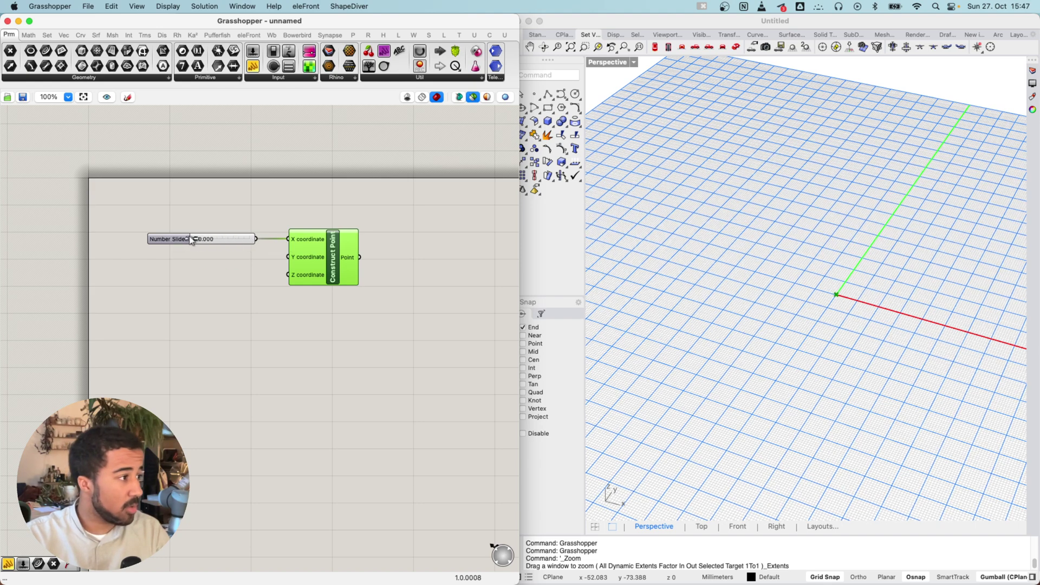
scroll(802, 291, up, 5)
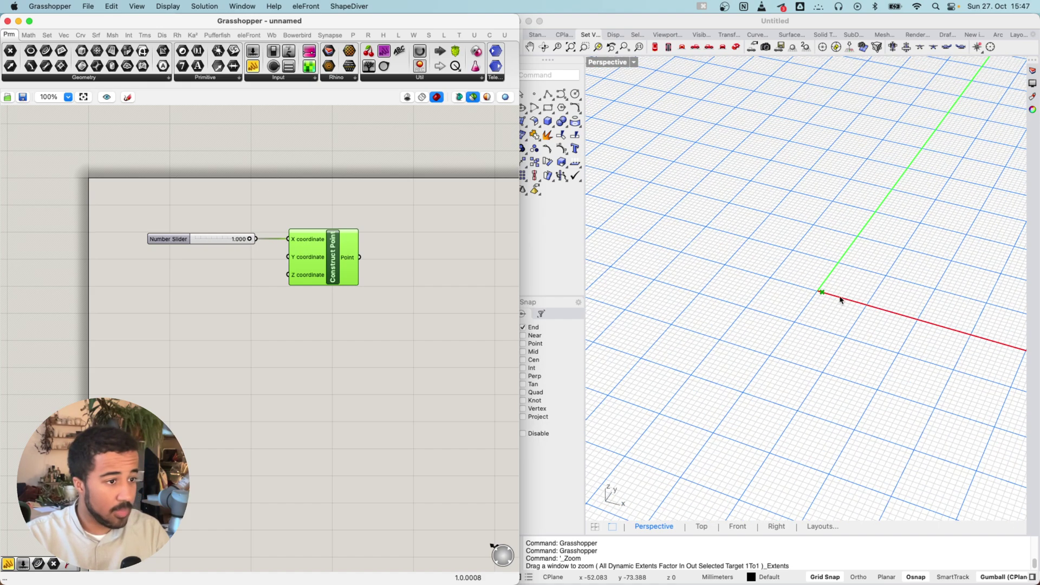
scroll(794, 290, up, 5)
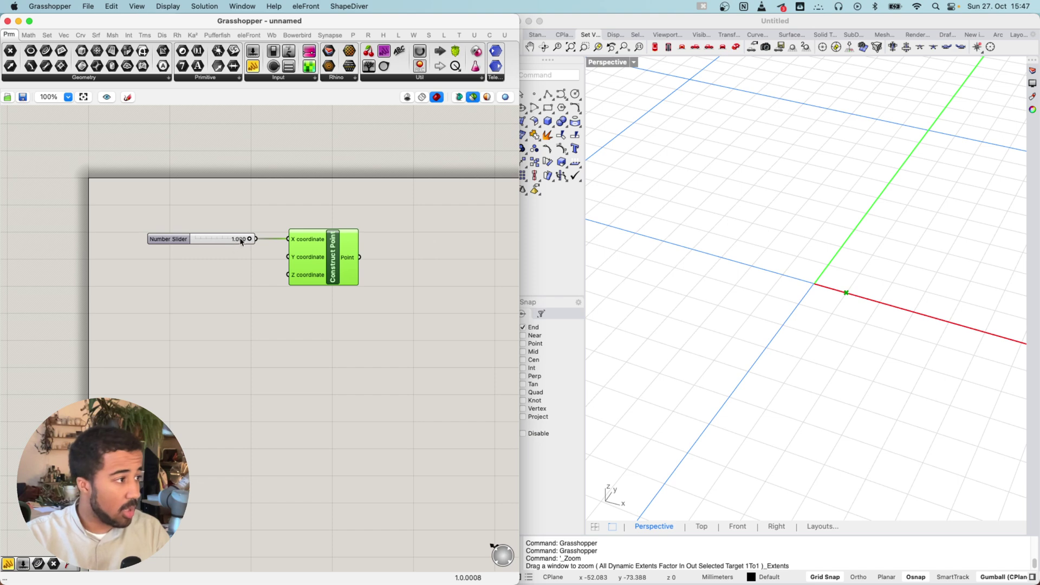
drag(251, 237, 196, 226)
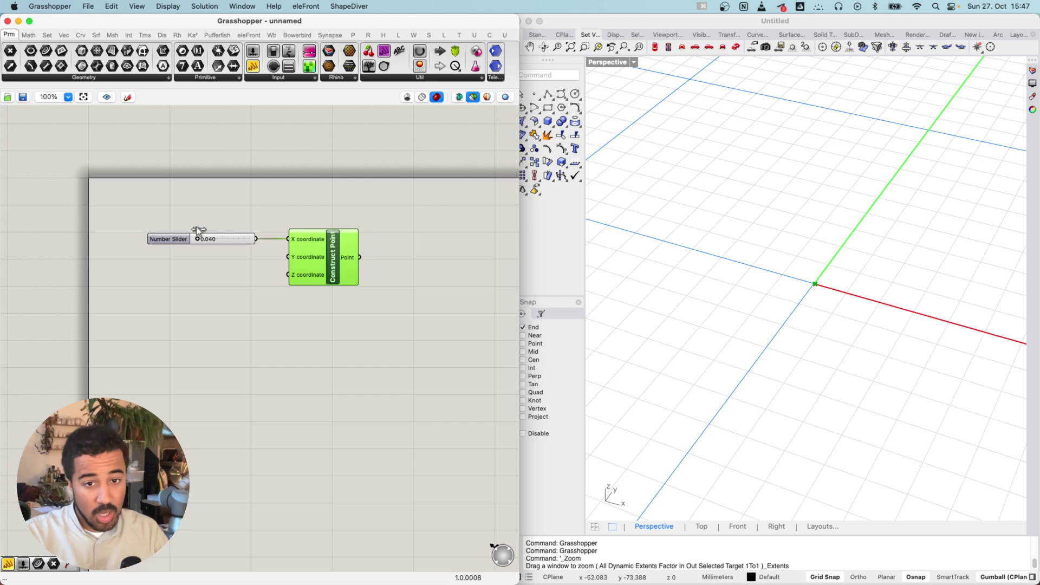
Open the X coordinate slider's settings and set the maximum of its numeric domain to 100.
right_drag(191, 269, 242, 277)
scroll(236, 238, up, 3)
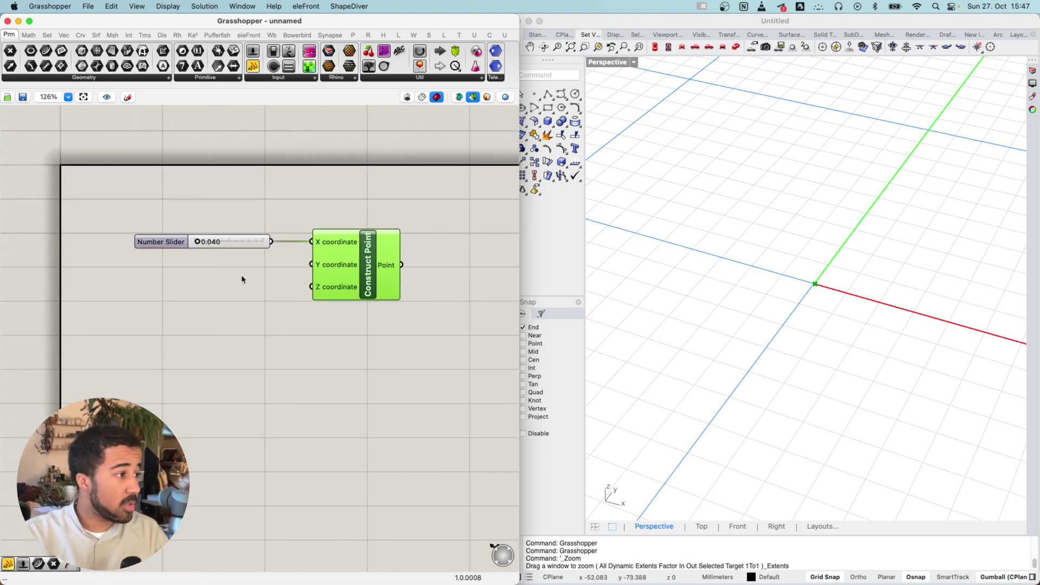
double_click(179, 244)
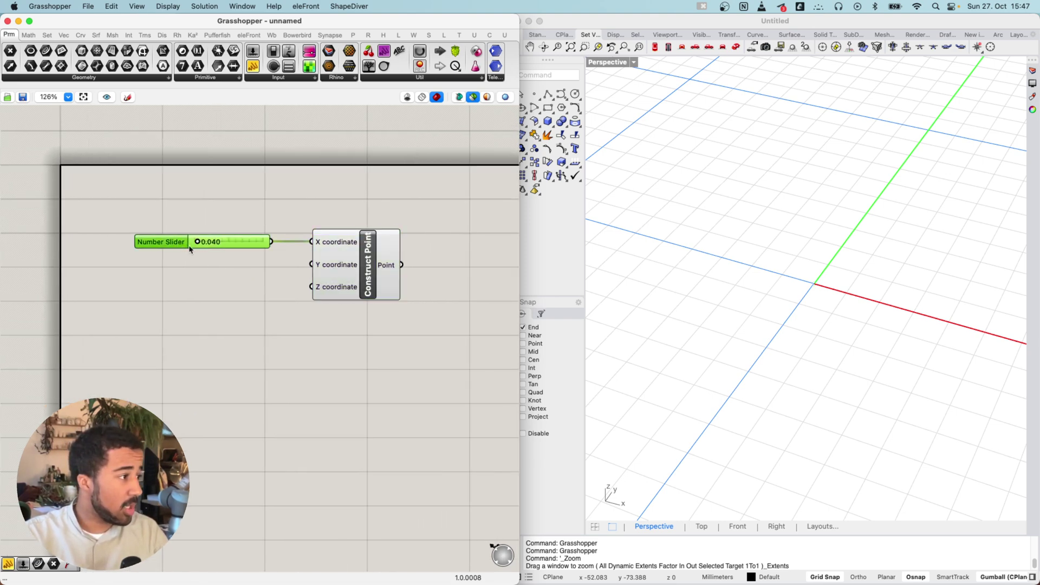
drag(193, 119, 220, 145)
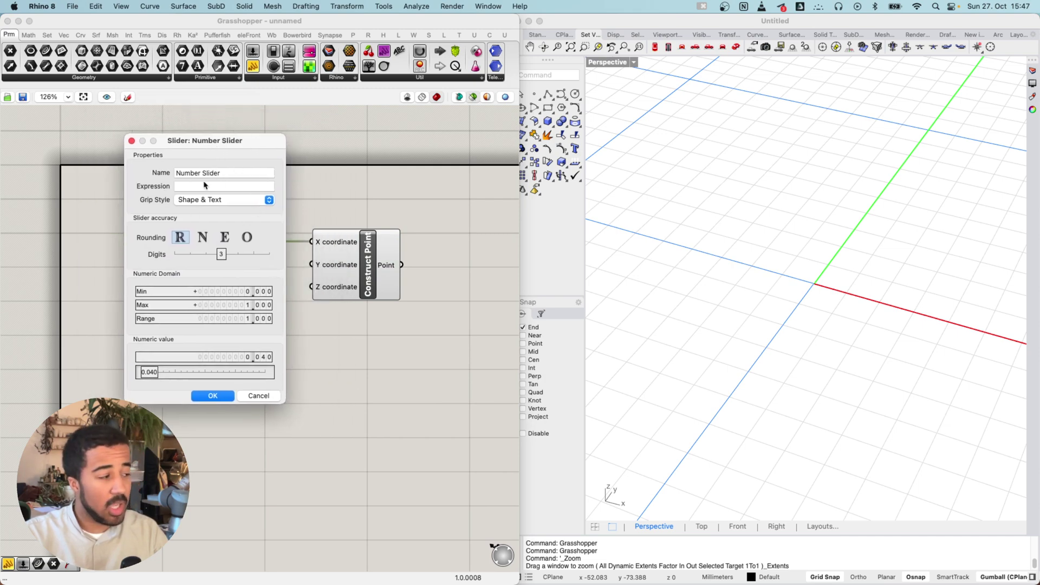
click(203, 238)
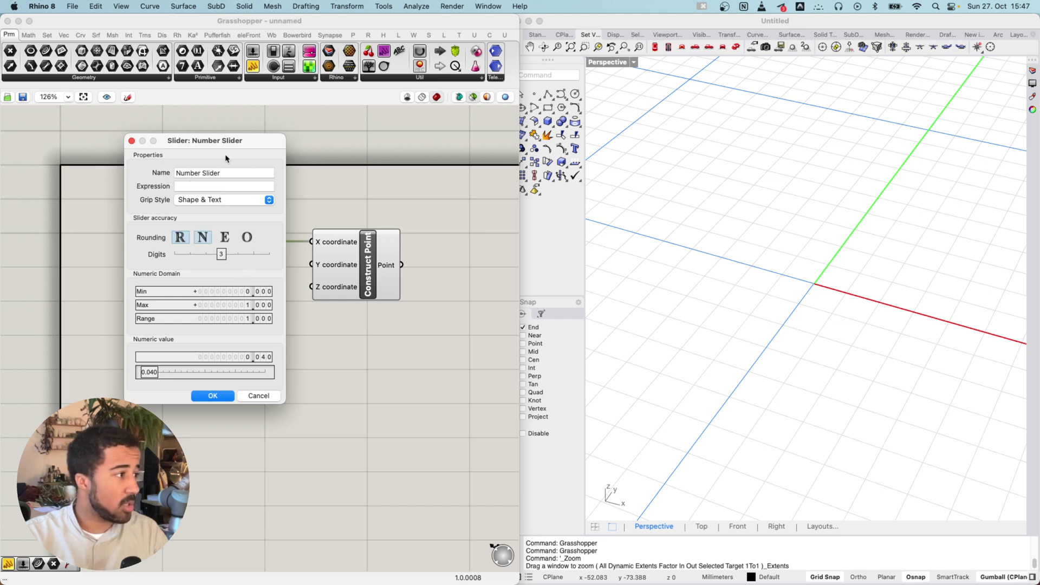
drag(225, 142, 407, 152)
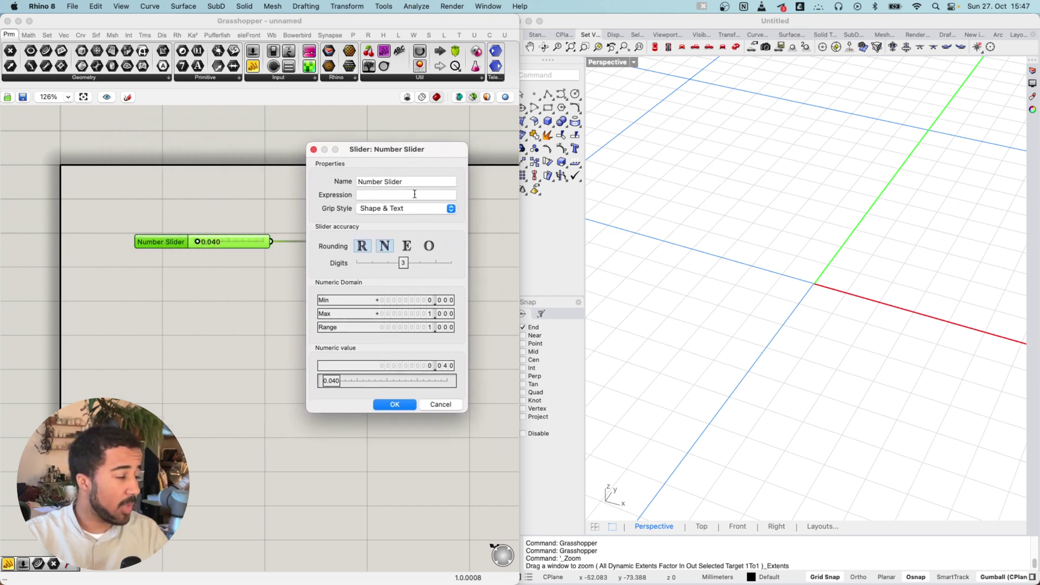
double_click(400, 316)
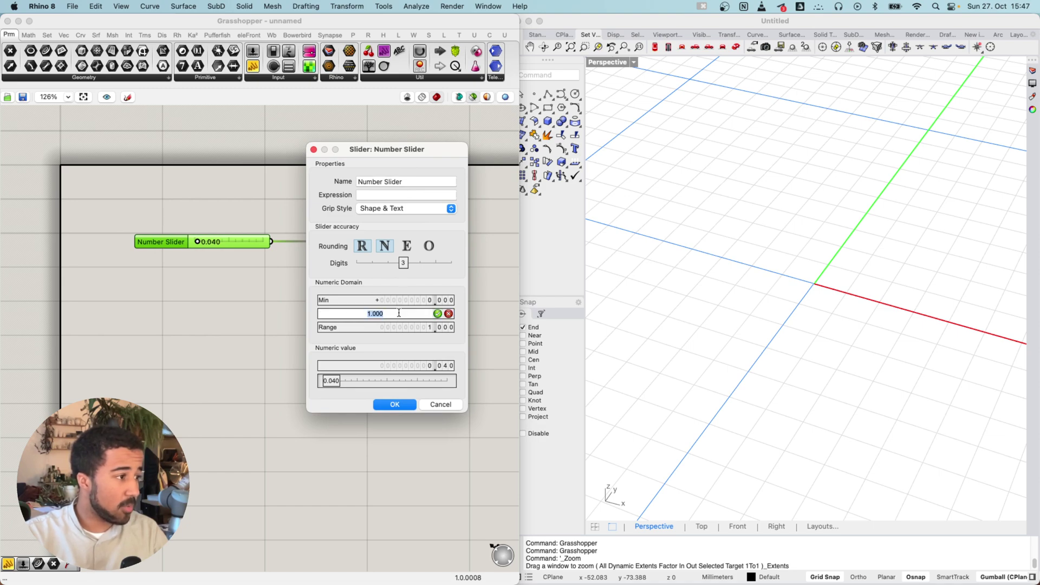
text(1)
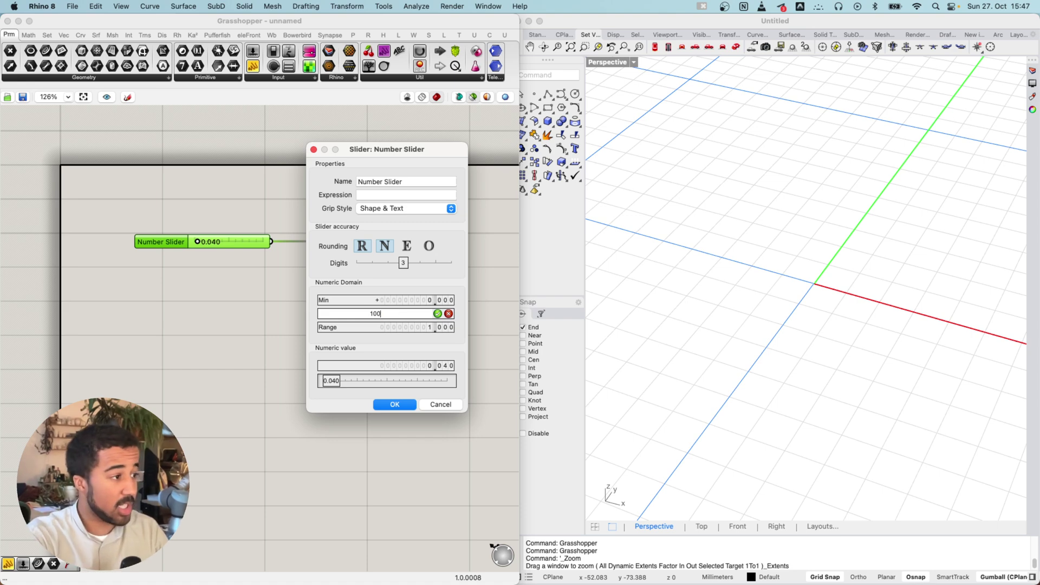
key(Return)
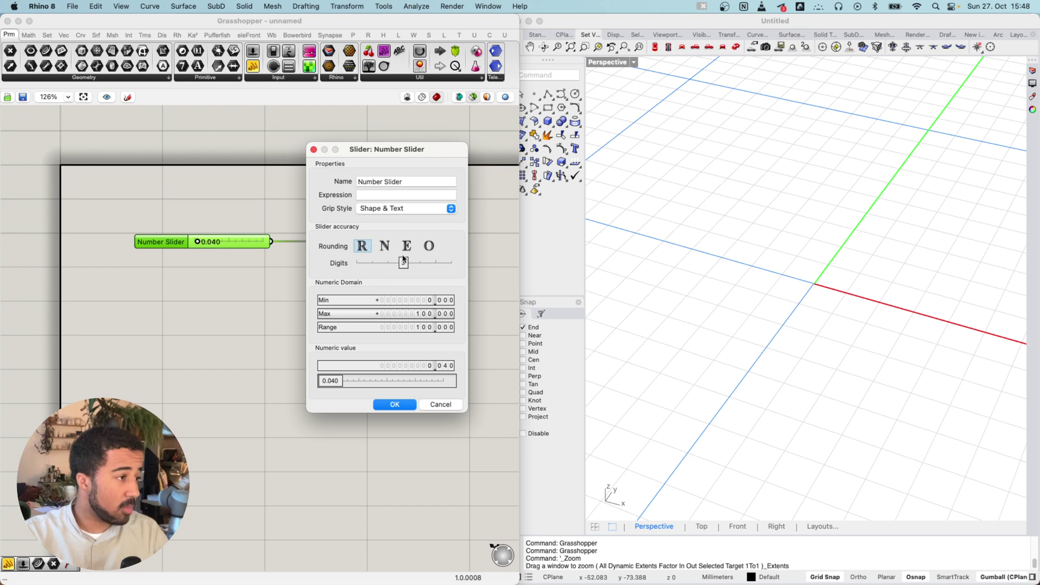
Set the X coordinate slider to two decimal digits, try the integer, even and odd rounding modes, and apply real-number rounding.
mouse_move(404, 259)
mouse_down()
mouse_move(360, 263)
mouse_move(388, 264)
mouse_up()
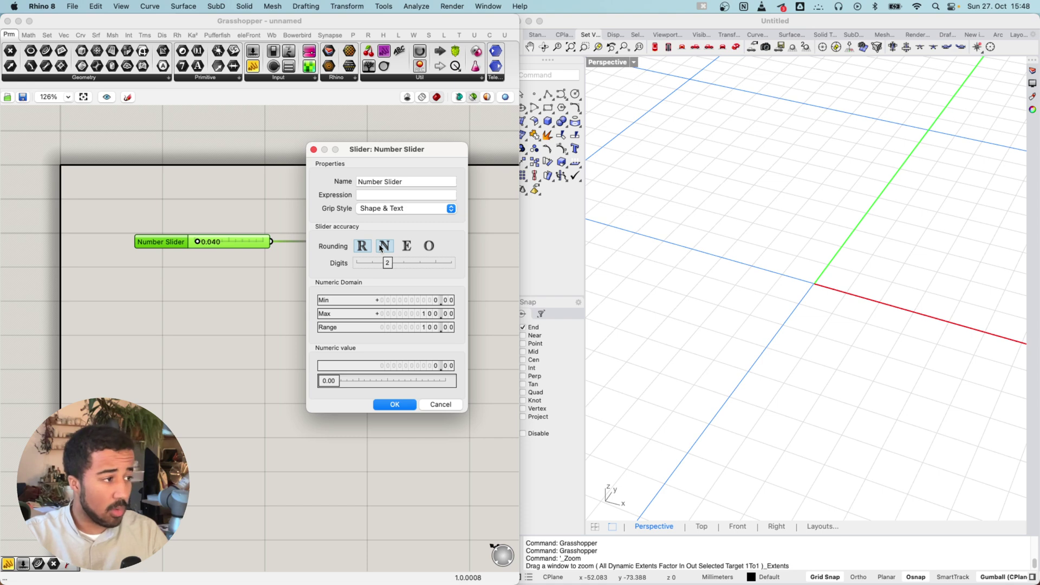
click(384, 246)
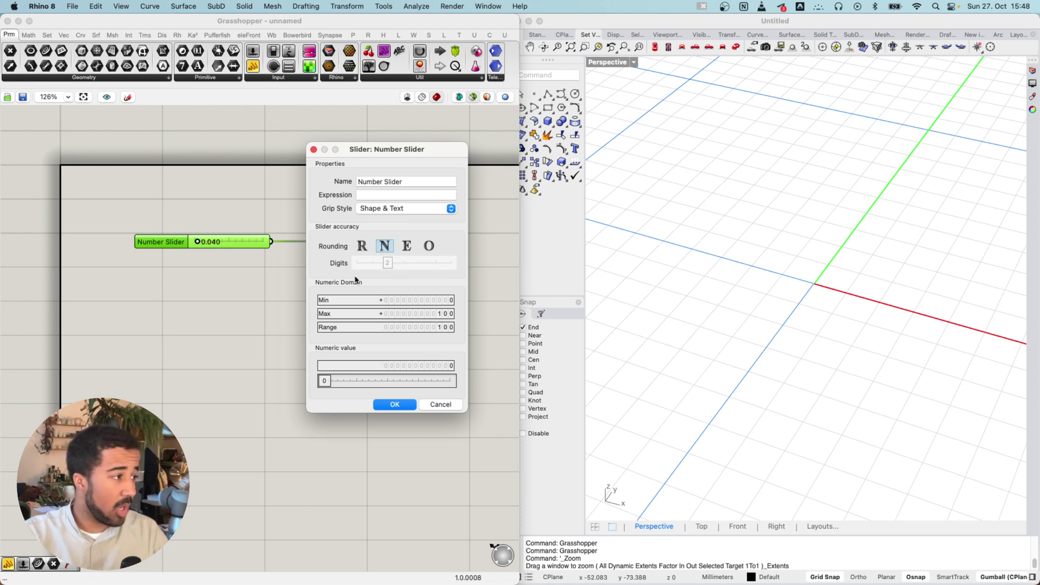
mouse_move(325, 381)
mouse_down()
mouse_move(388, 387)
mouse_move(324, 381)
mouse_up()
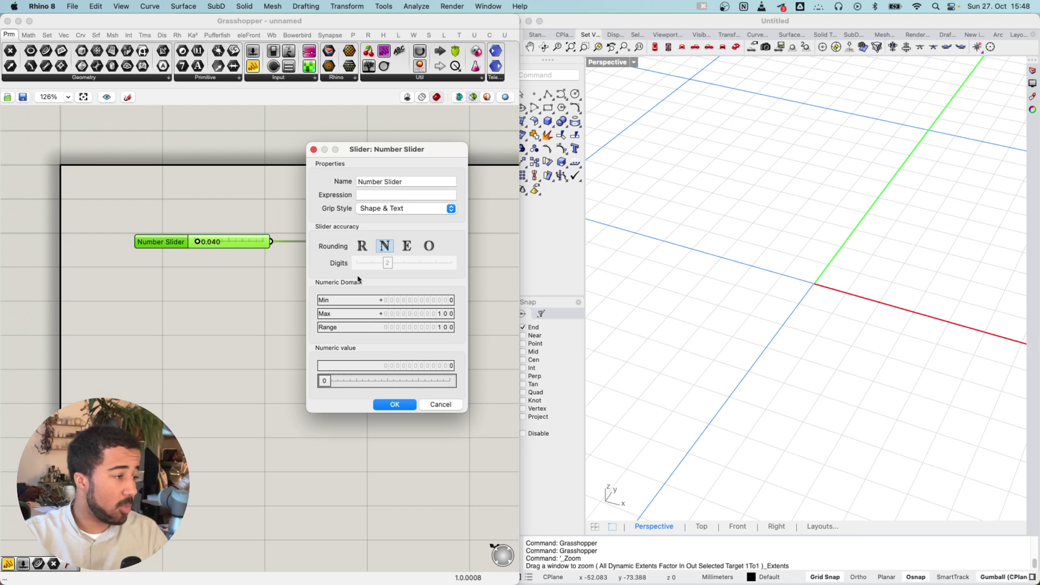
click(407, 246)
click(429, 246)
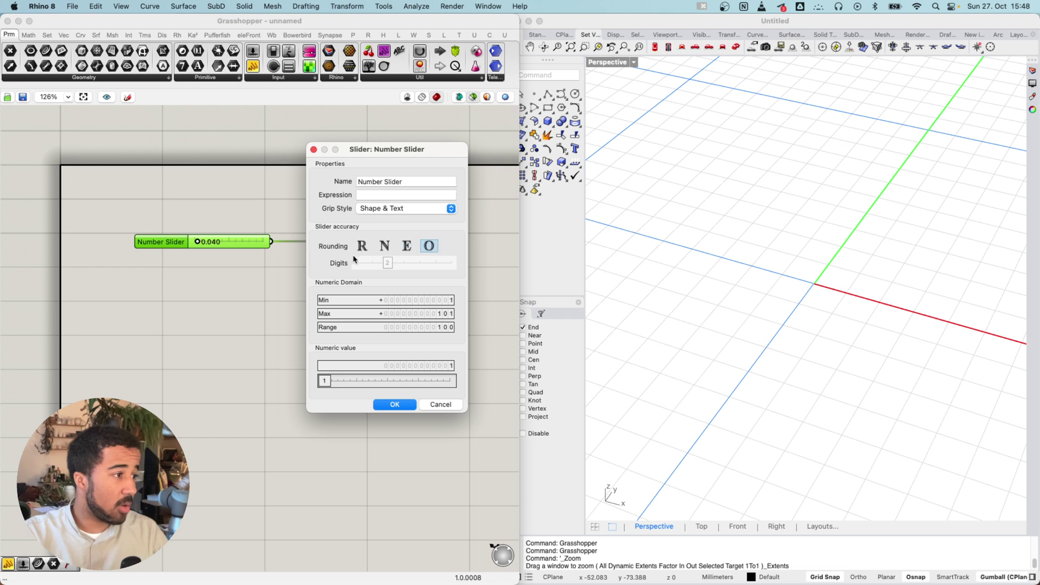
click(362, 246)
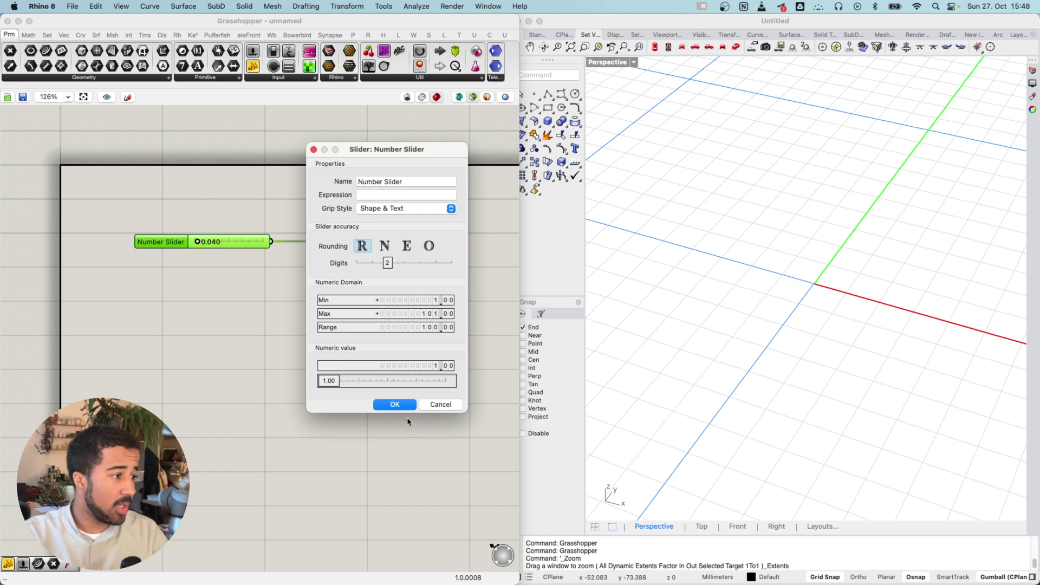
click(394, 404)
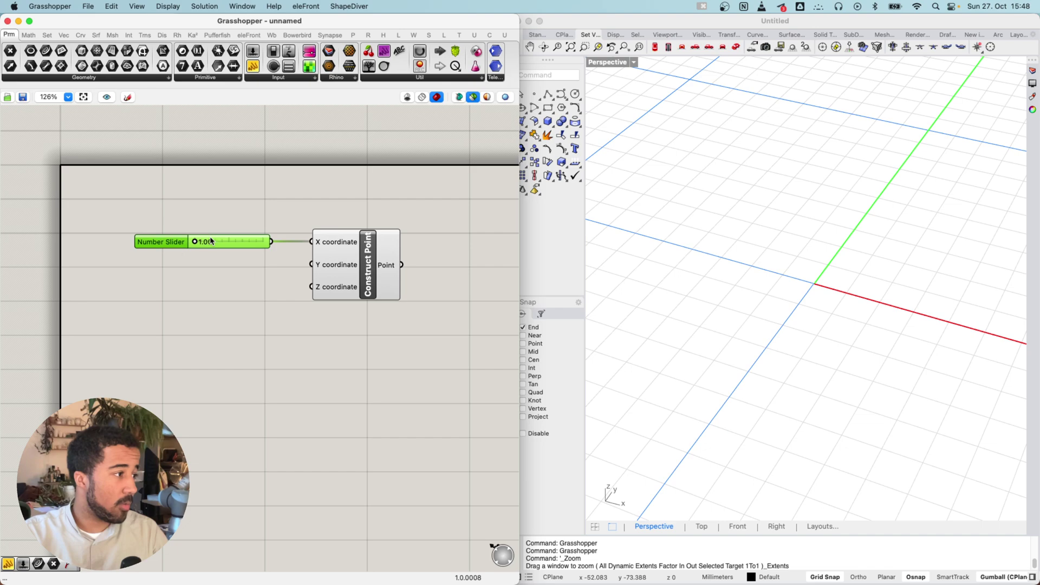
Raise the X coordinate slider to 2.59 and on to 13.71, with Construct Point selected to highlight the point in the viewport.
drag(192, 245, 195, 243)
click(321, 254)
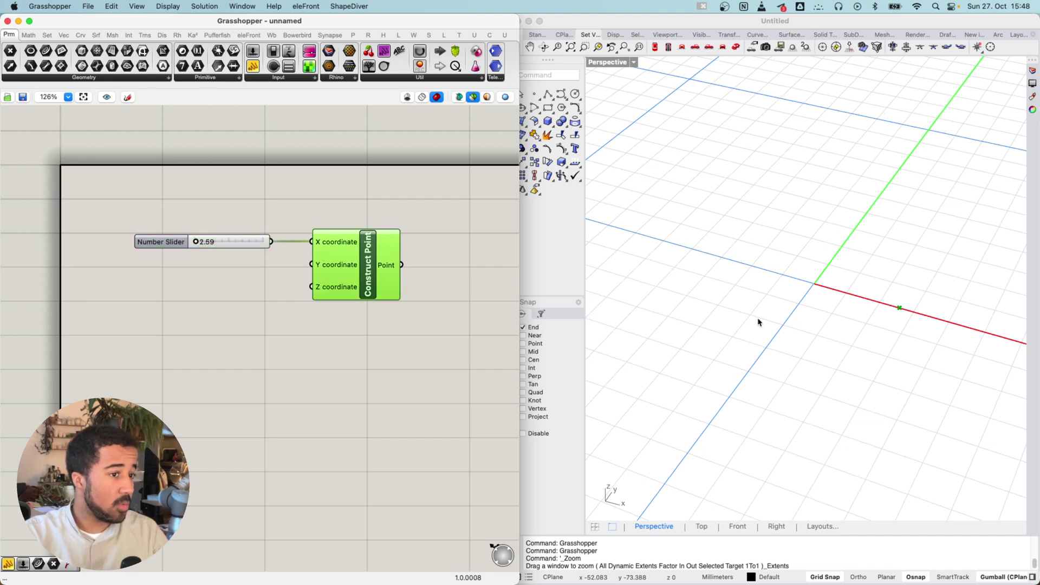
scroll(759, 322, down, 5)
mouse_move(196, 242)
mouse_down()
mouse_move(223, 242)
mouse_move(204, 242)
mouse_up()
scroll(704, 309, down, 10)
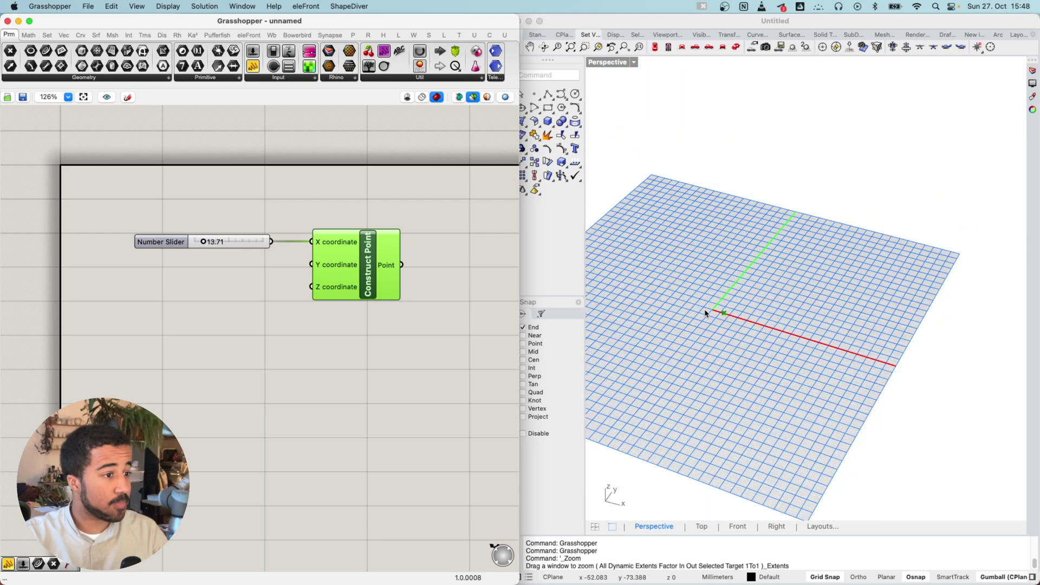
Duplicate the X coordinate slider directly below the original.
click(224, 262)
click(229, 247)
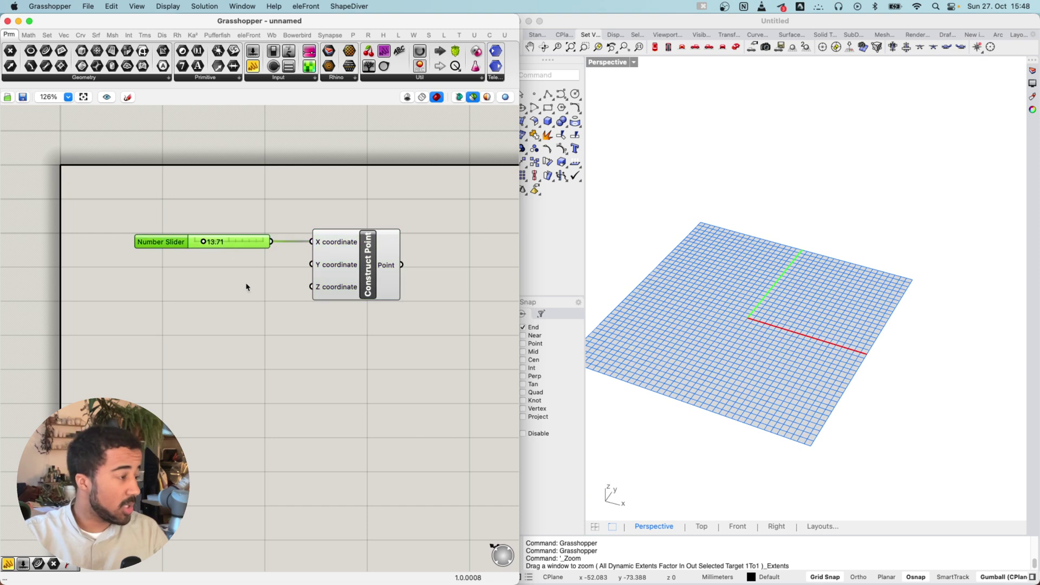
key(super+c)
key(super+v)
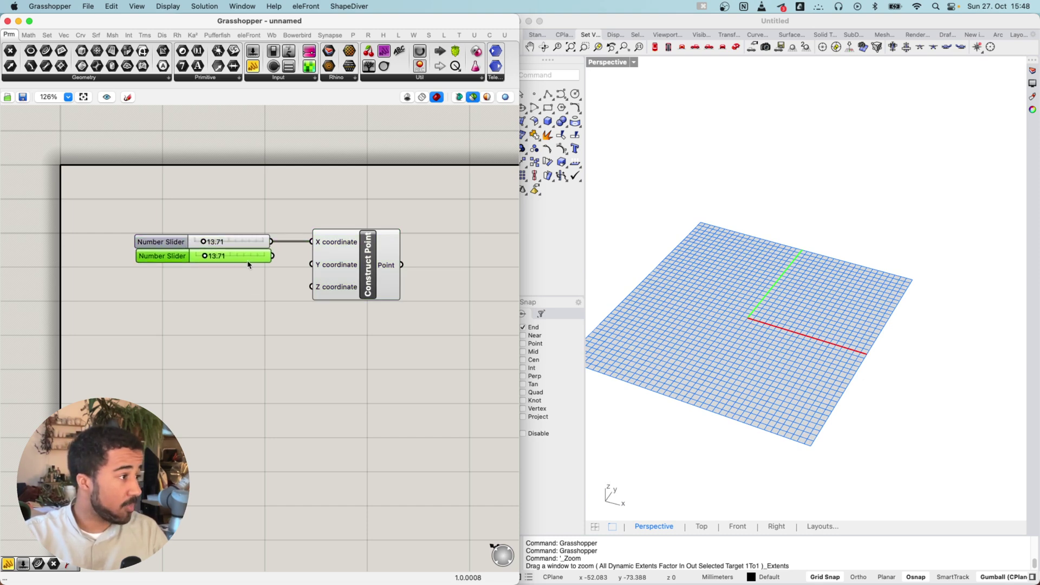
Add a default Number Slider above the existing pair, view its settings, and delete it.
scroll(241, 221, up, 5)
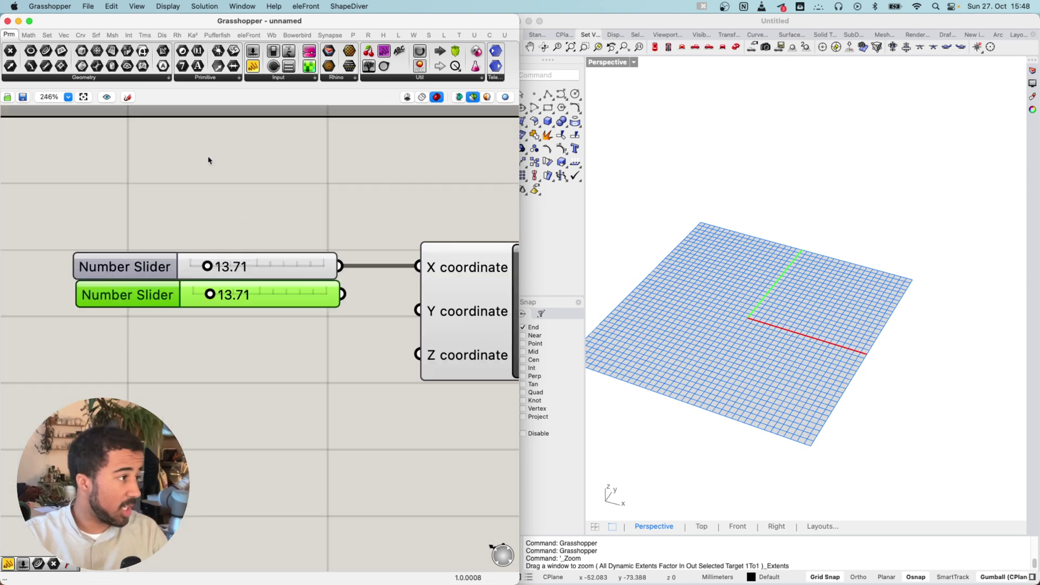
drag(249, 49, 232, 216)
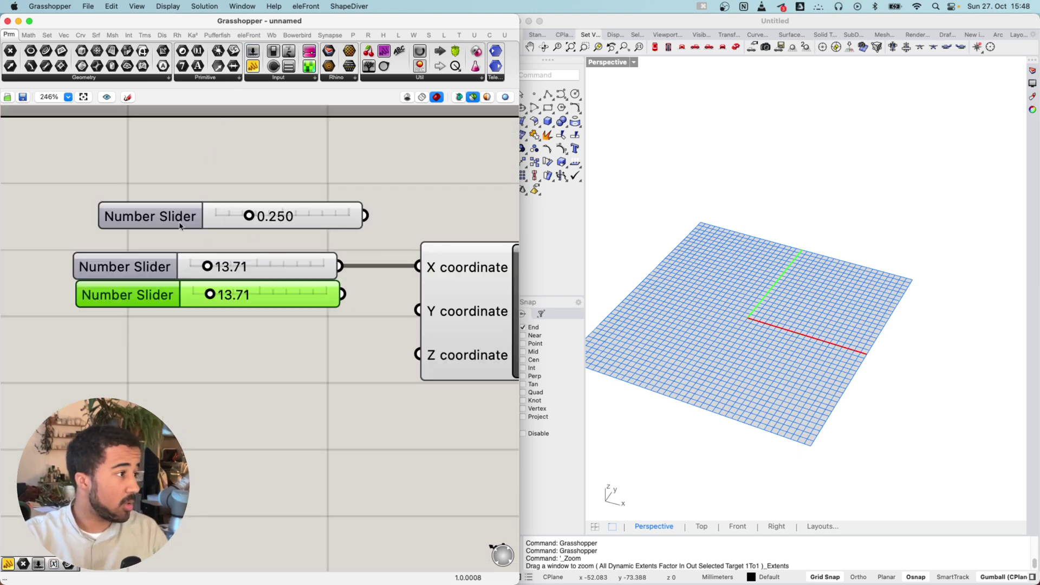
click(187, 223)
double_click(211, 224)
click(239, 197)
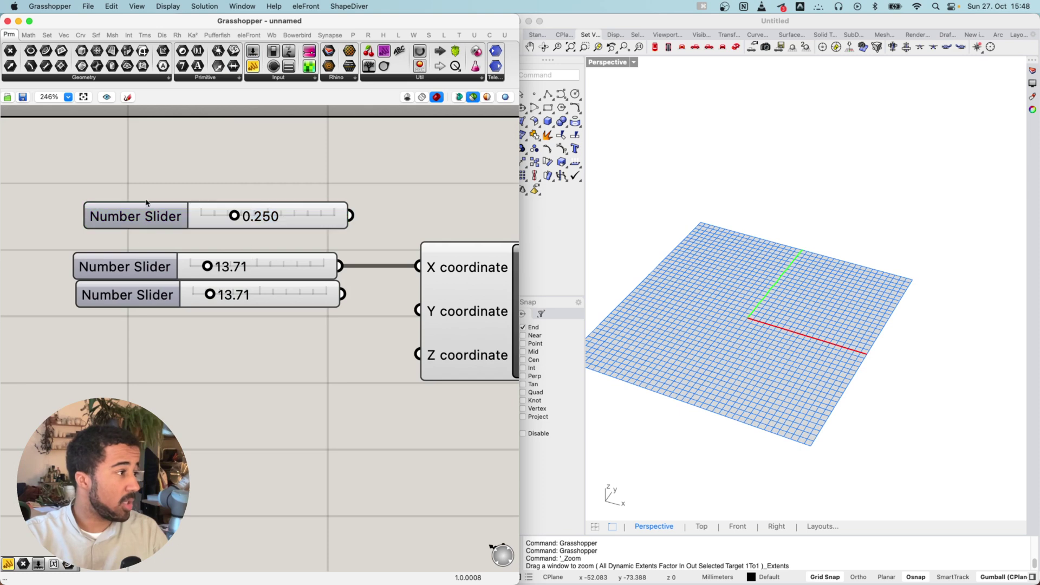
double_click(139, 224)
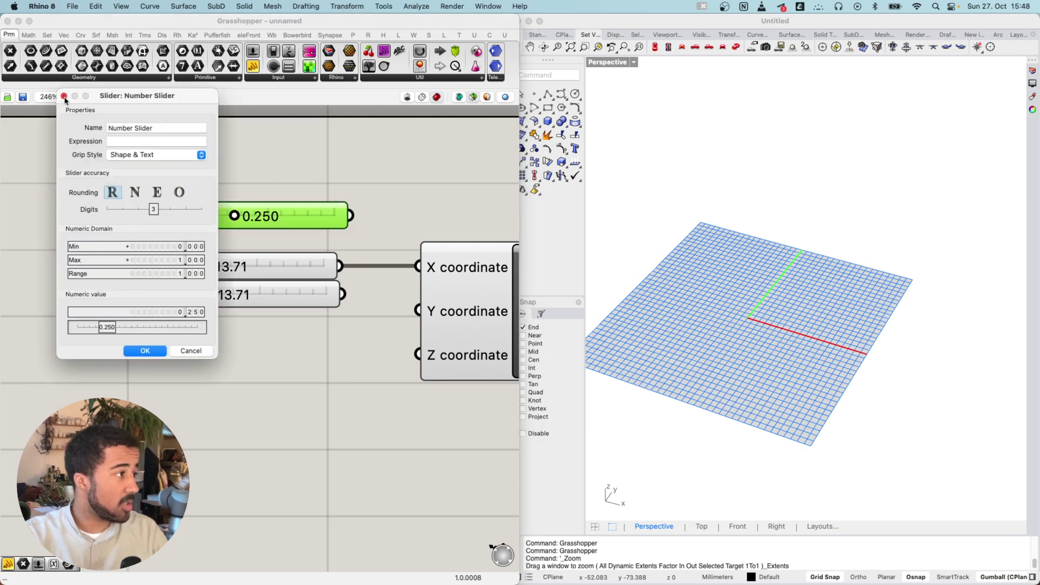
click(64, 97)
key(Delete)
Connect the duplicated slider to the Y coordinate input of Construct Point and line it up with that input.
right_drag(263, 348, 279, 317)
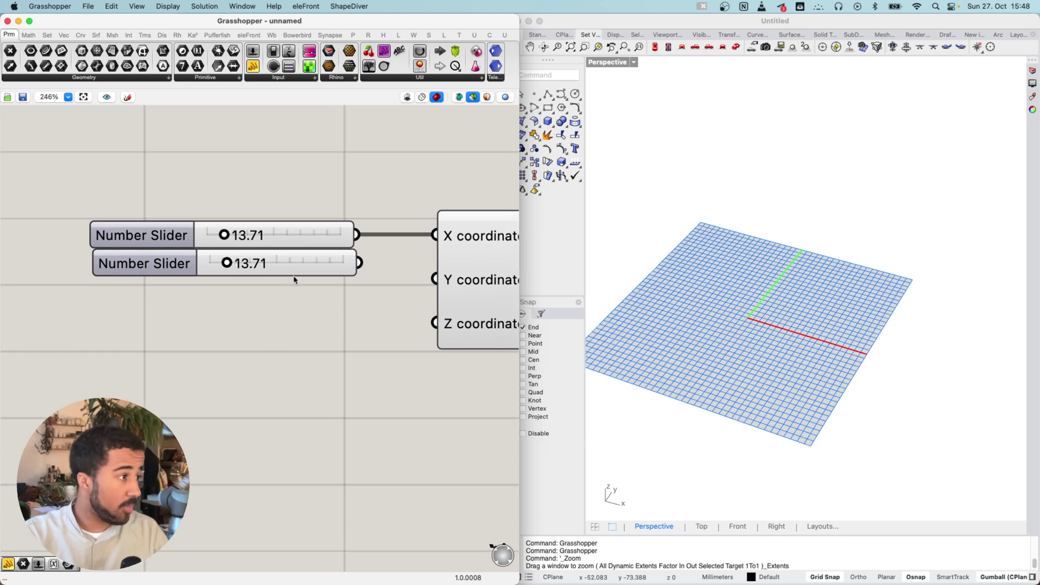
click(297, 274)
click(312, 281)
click(273, 230)
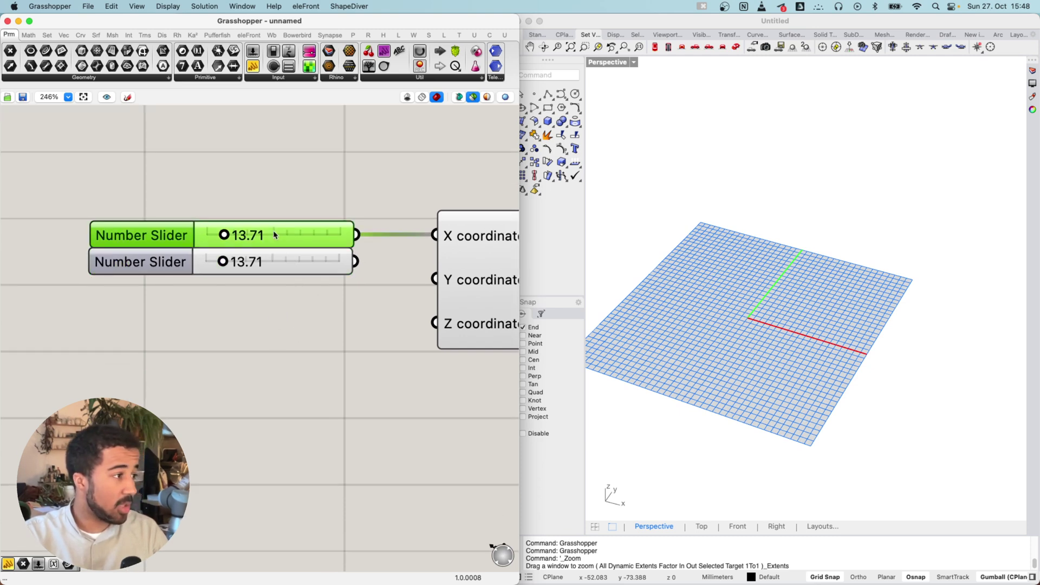
click(271, 271)
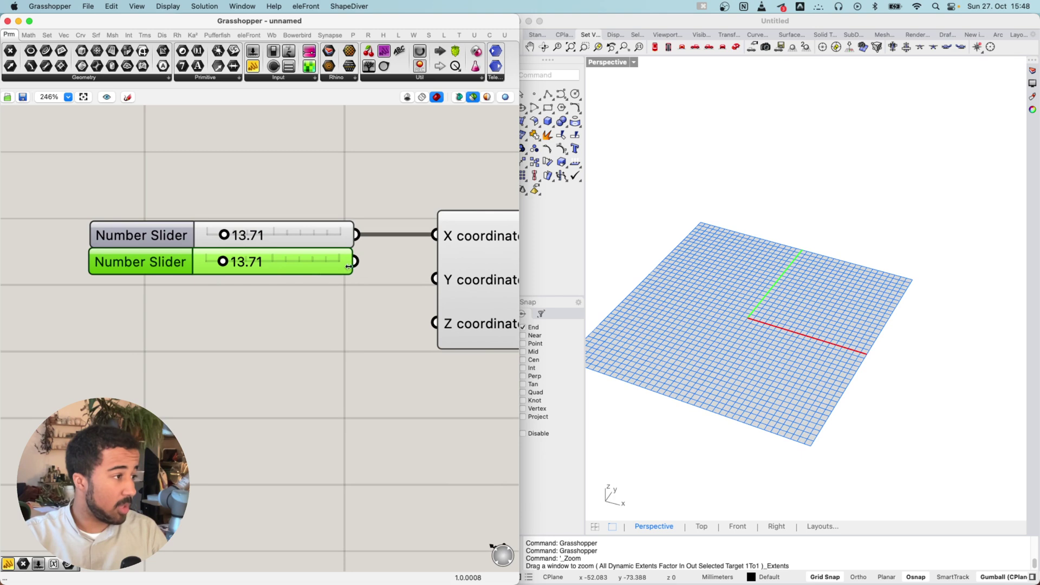
drag(354, 262, 435, 279)
drag(331, 274, 334, 291)
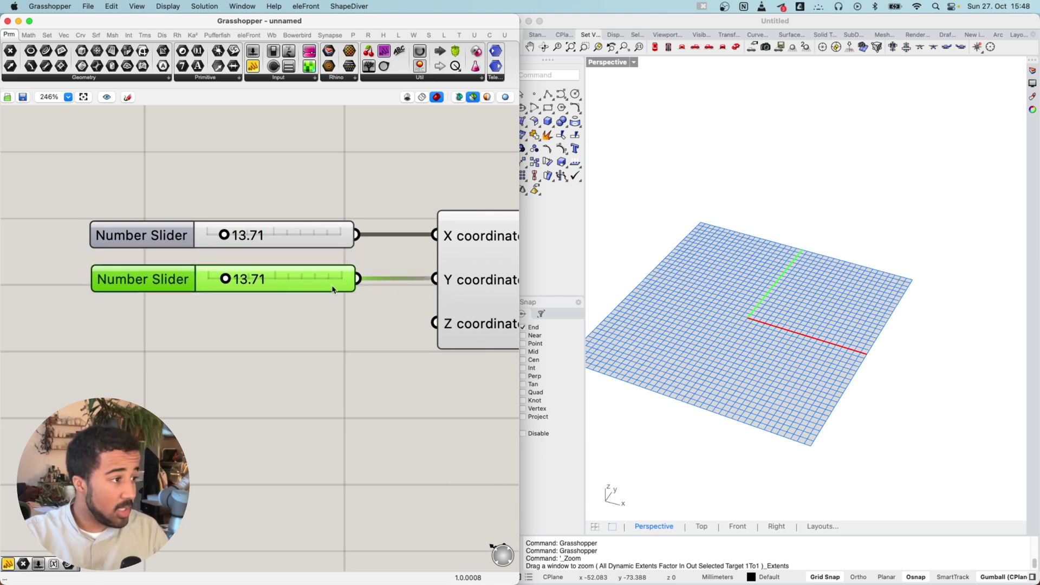
Create an integer Number Slider below the others from the canvas component search, using the range expression 0 < 100.
right_drag(430, 327, 351, 271)
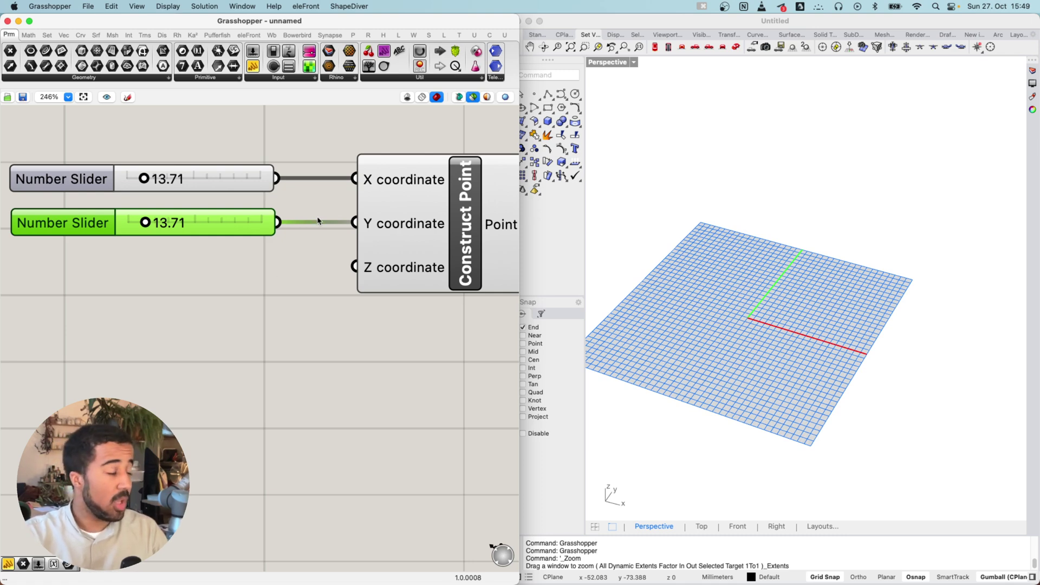
scroll(290, 249, left, 5)
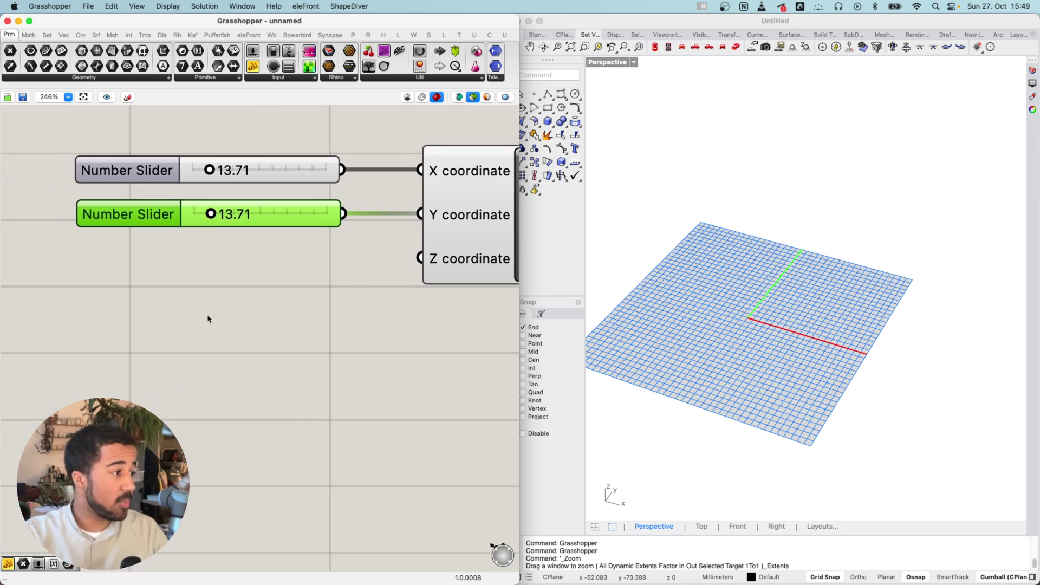
double_click(220, 332)
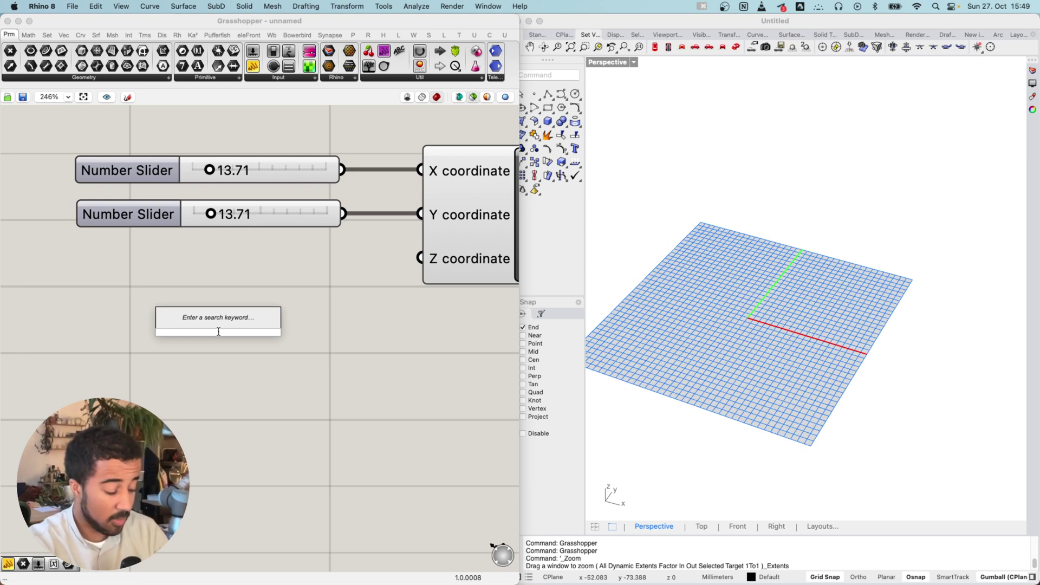
text(0)
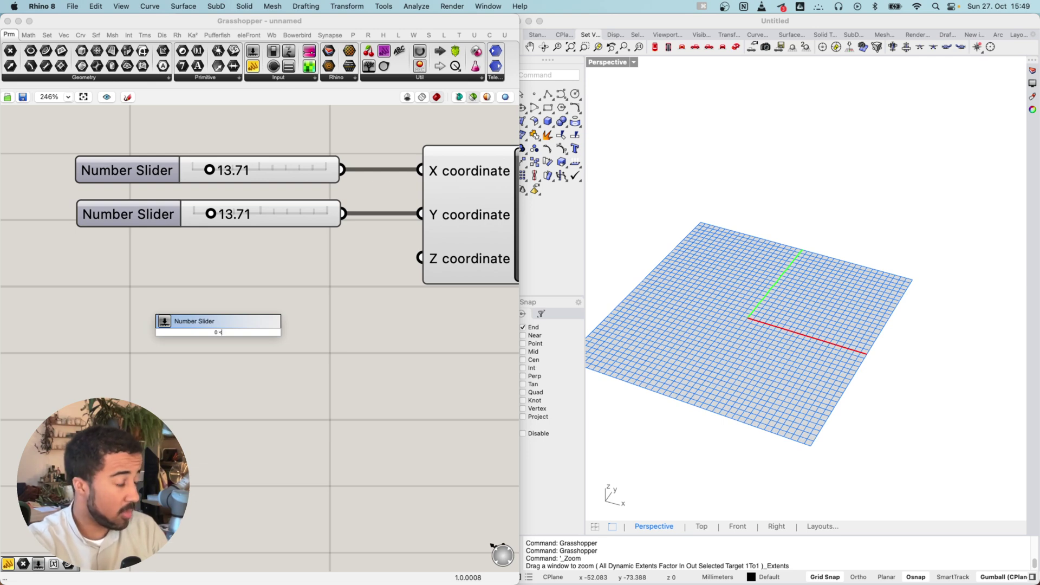
text( <)
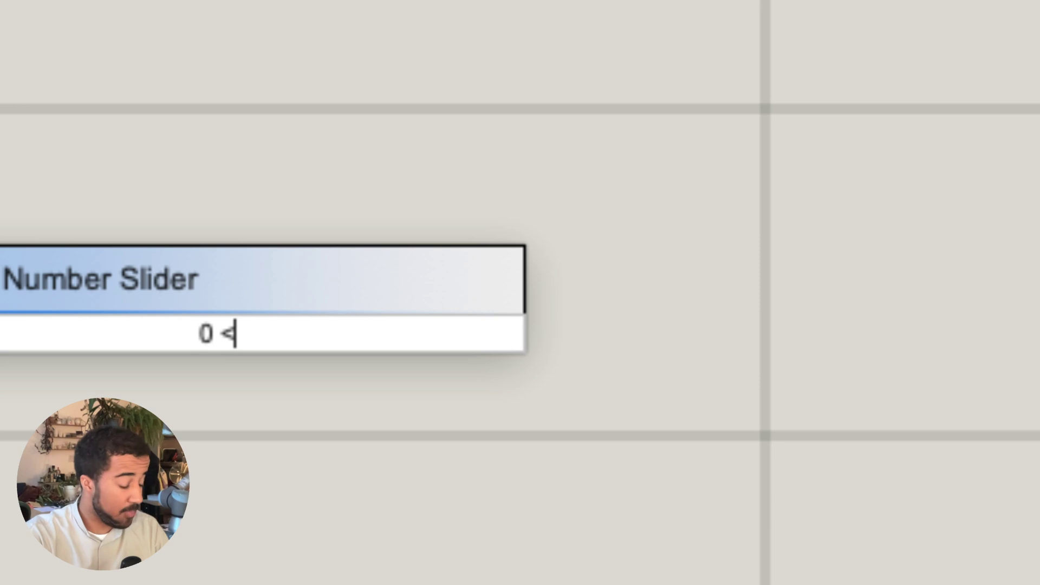
text( 100)
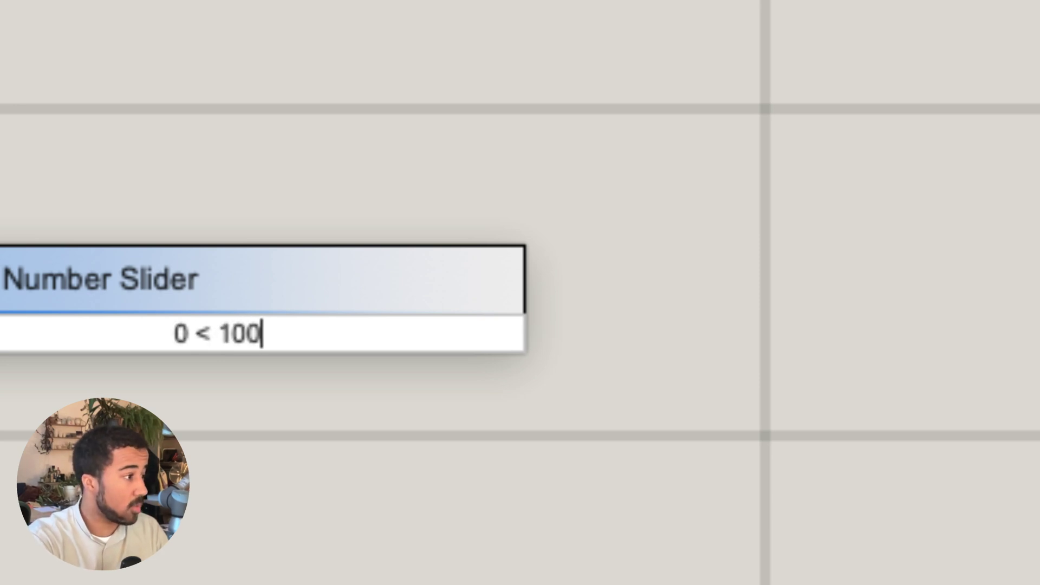
key(Return)
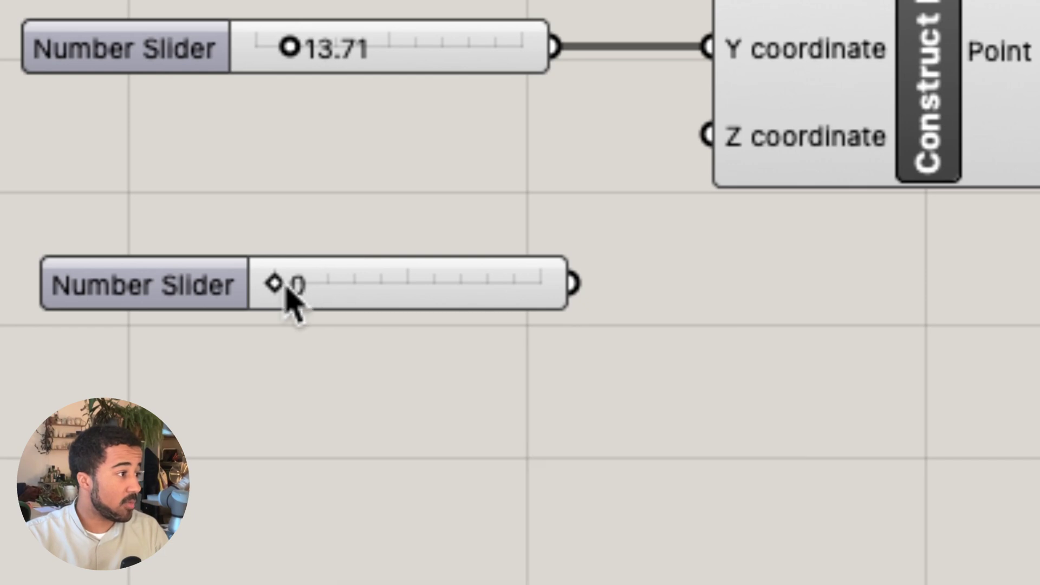
Vary the new integer slider within its range, setting it to 31 and finally to 53.
drag(284, 286, 363, 293)
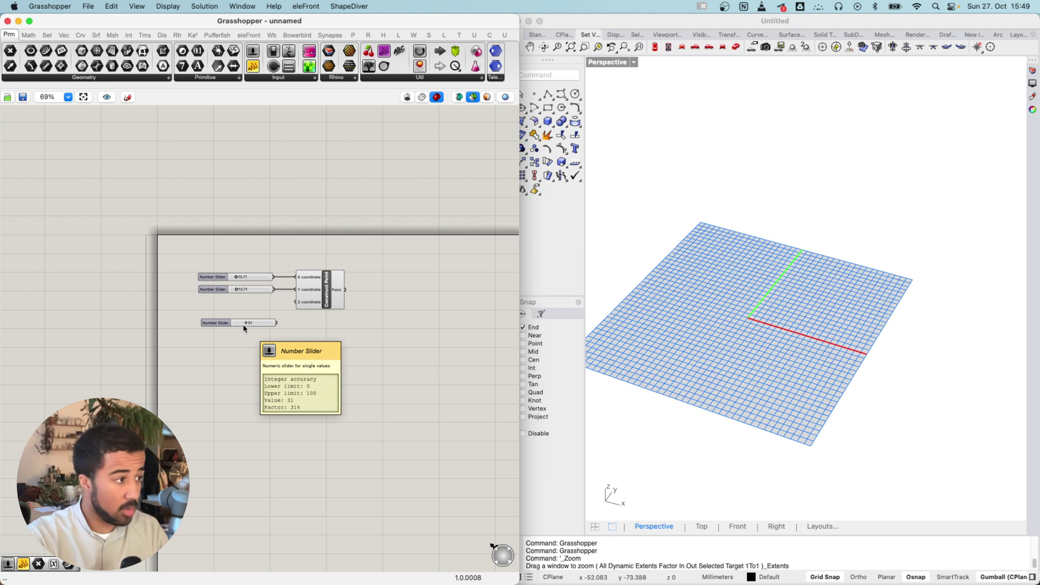
scroll(343, 301, up, 10)
scroll(290, 279, down, 8)
scroll(287, 286, up, 3)
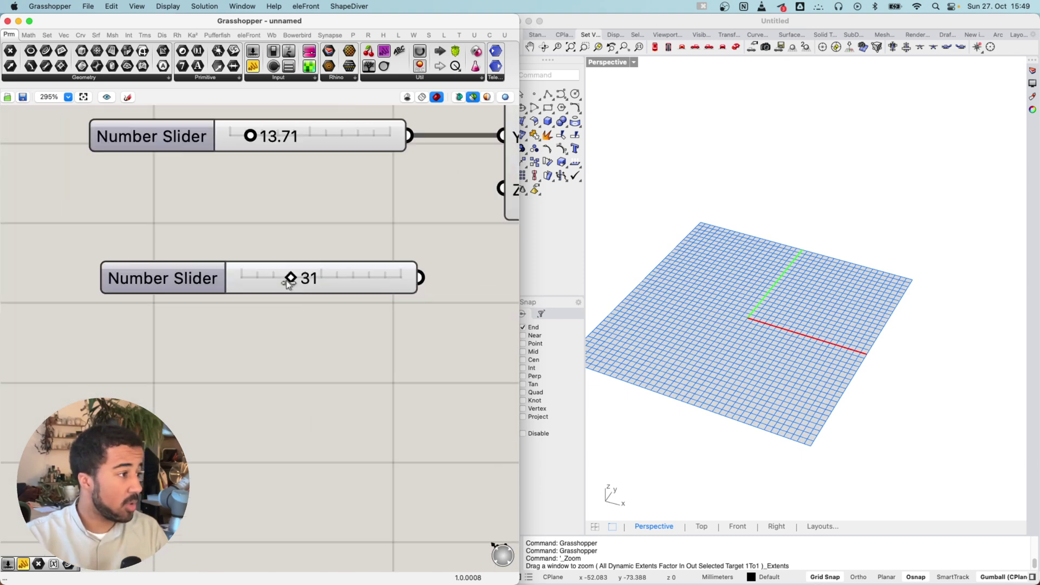
drag(286, 281, 341, 291)
drag(246, 294, 325, 293)
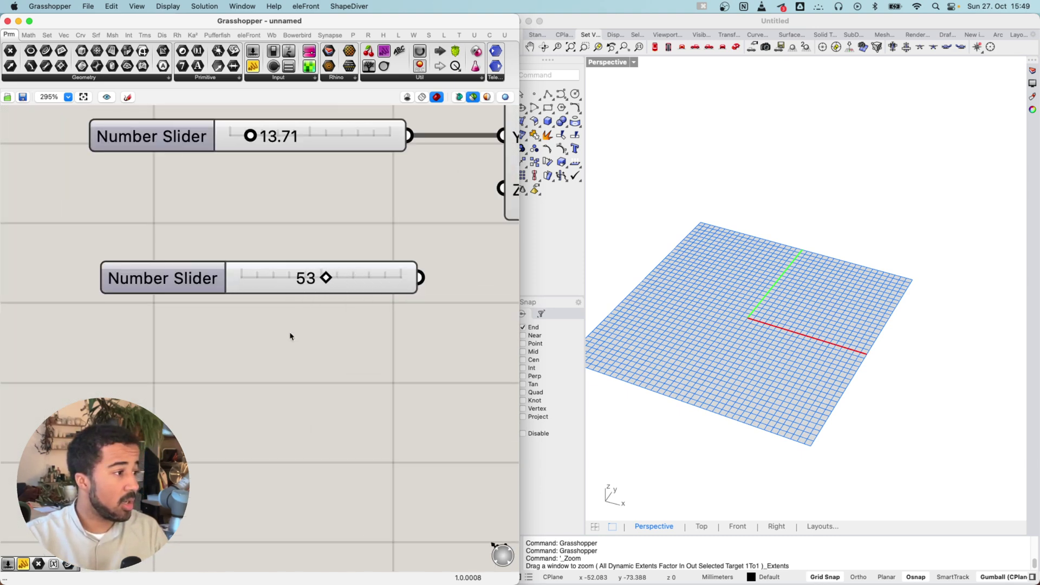
Create a two-decimal Number Slider ranging from 0 to 100 below the integer slider and set it to 41.74.
double_click(261, 357)
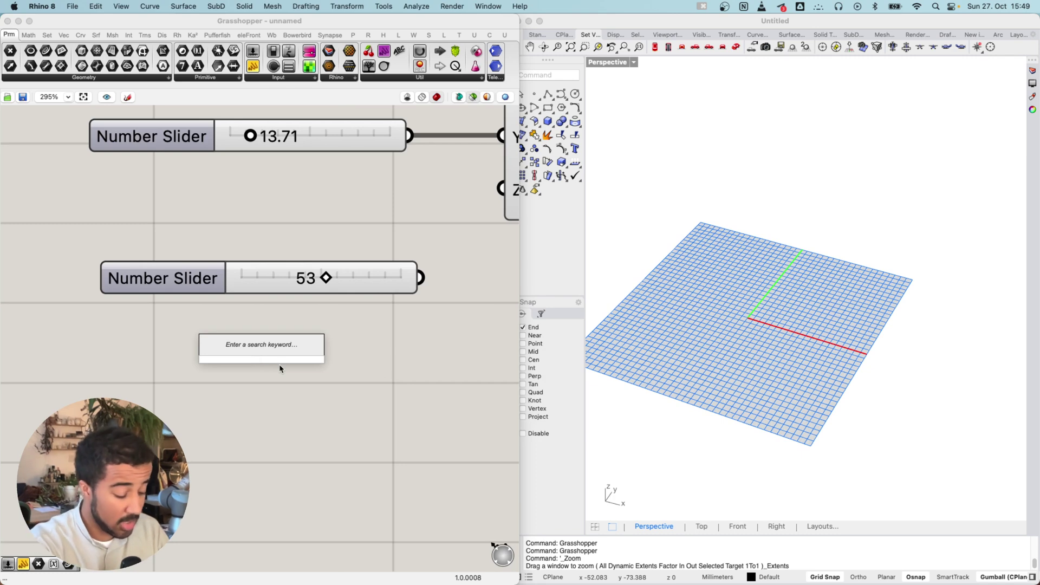
text(0)
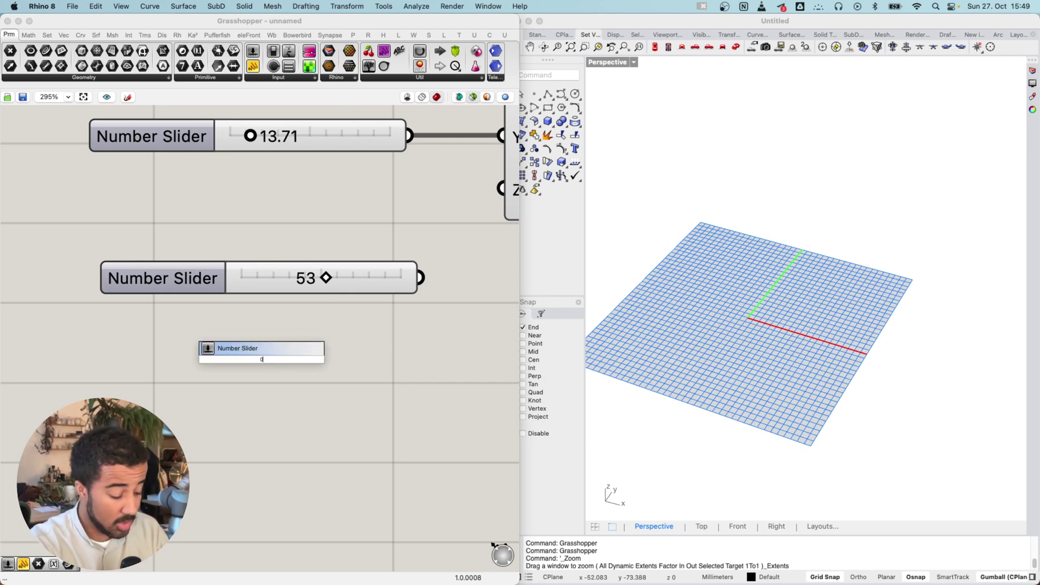
text( < 100)
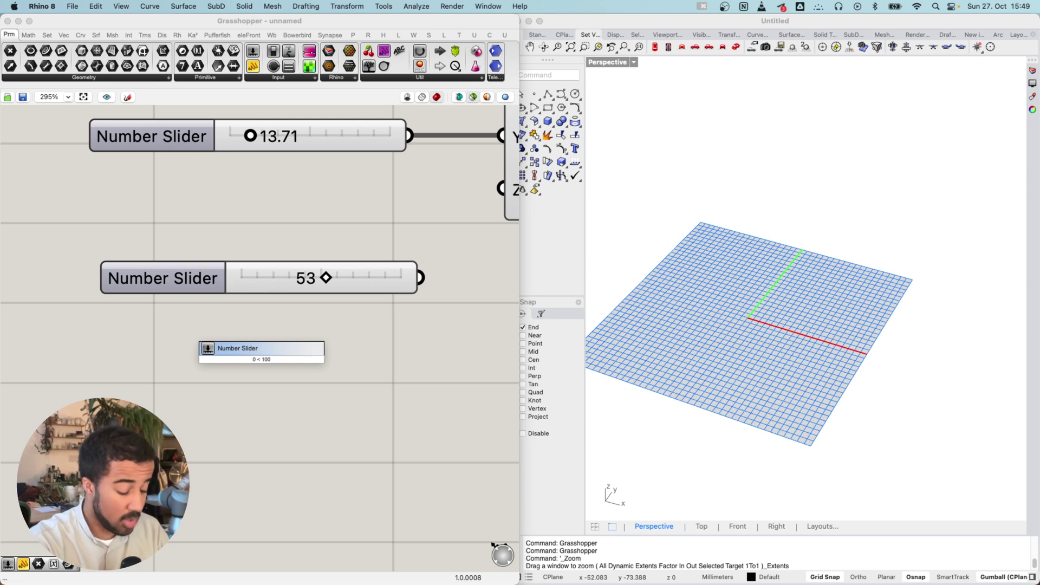
key(Return)
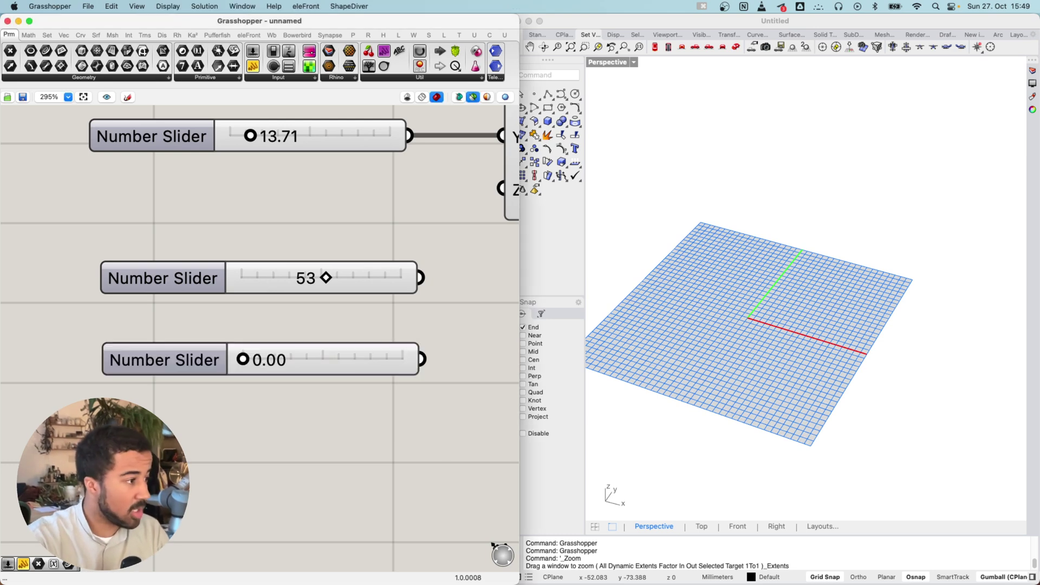
drag(243, 359, 362, 358)
Delete the integer slider and connect the two-decimal slider to the Z coordinate input, lined up beneath the other two sliders.
click(350, 287)
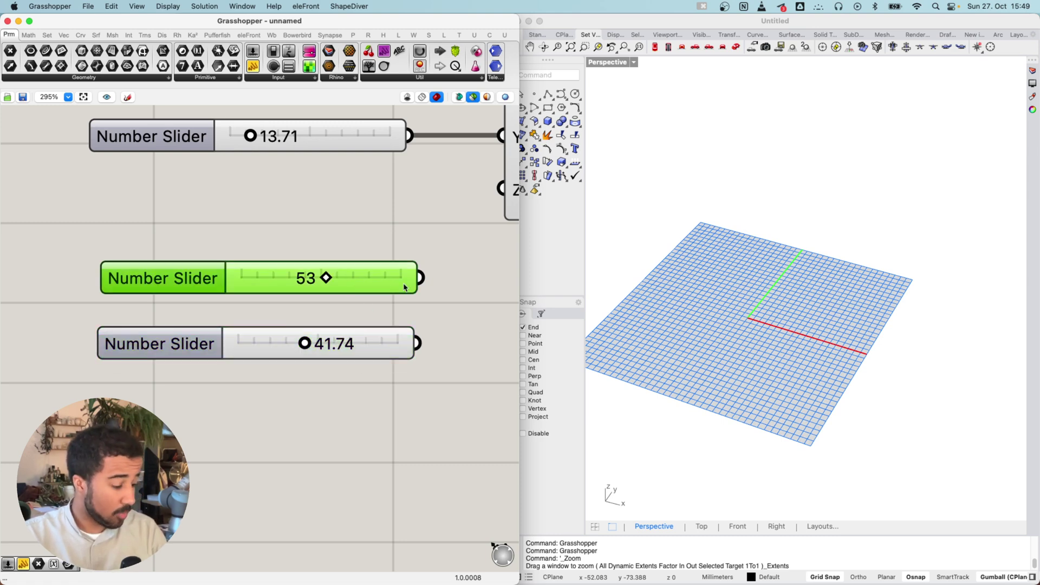
right_drag(406, 283, 342, 368)
key(Delete)
drag(297, 432, 438, 275)
drag(307, 290, 312, 275)
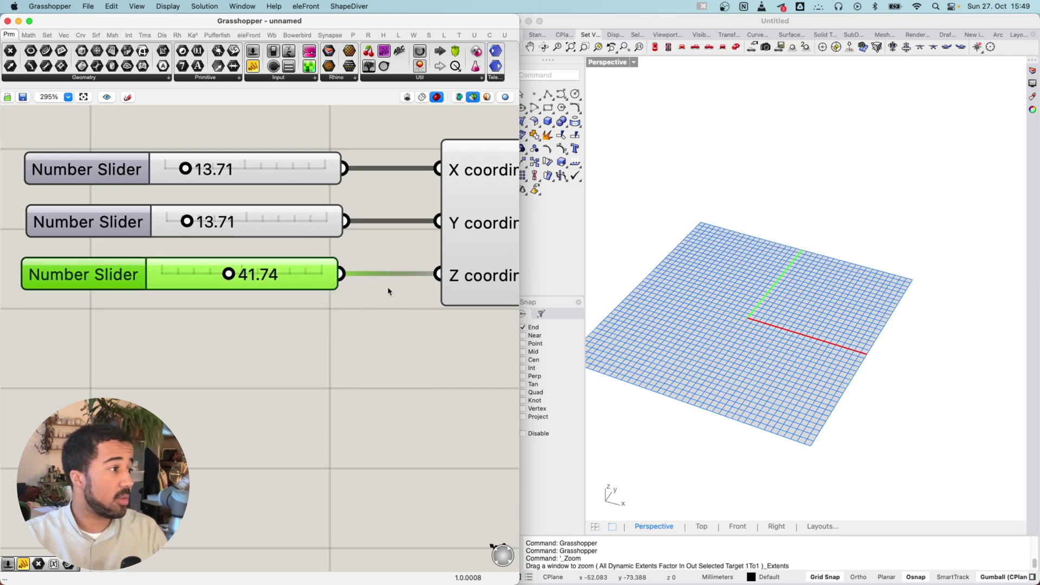
Lower the Z coordinate slider to 33.94.
right_drag(388, 288, 352, 287)
right_drag(160, 279, 280, 291)
drag(313, 286, 300, 284)
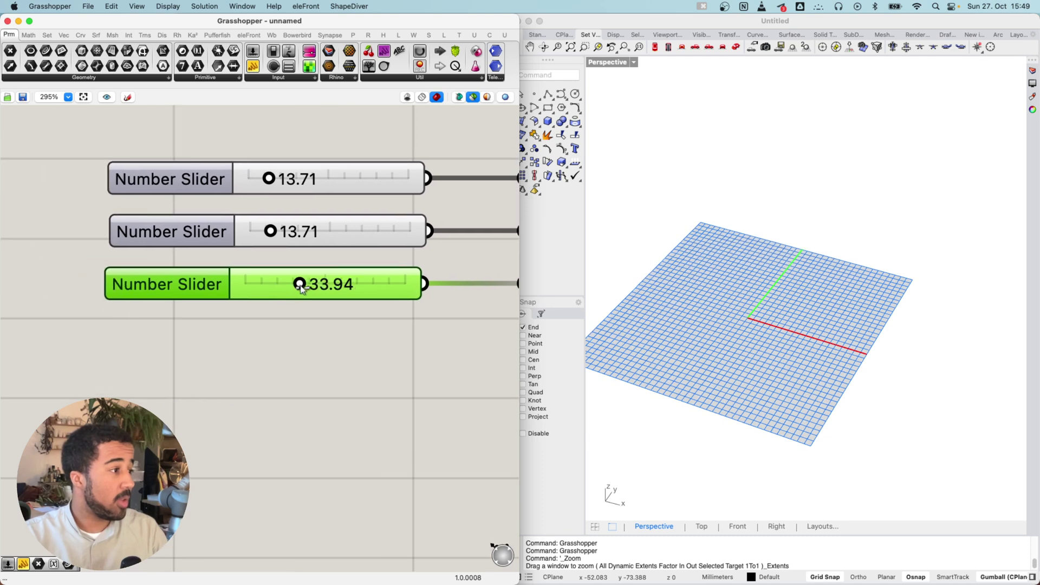
drag(252, 55, 298, 379)
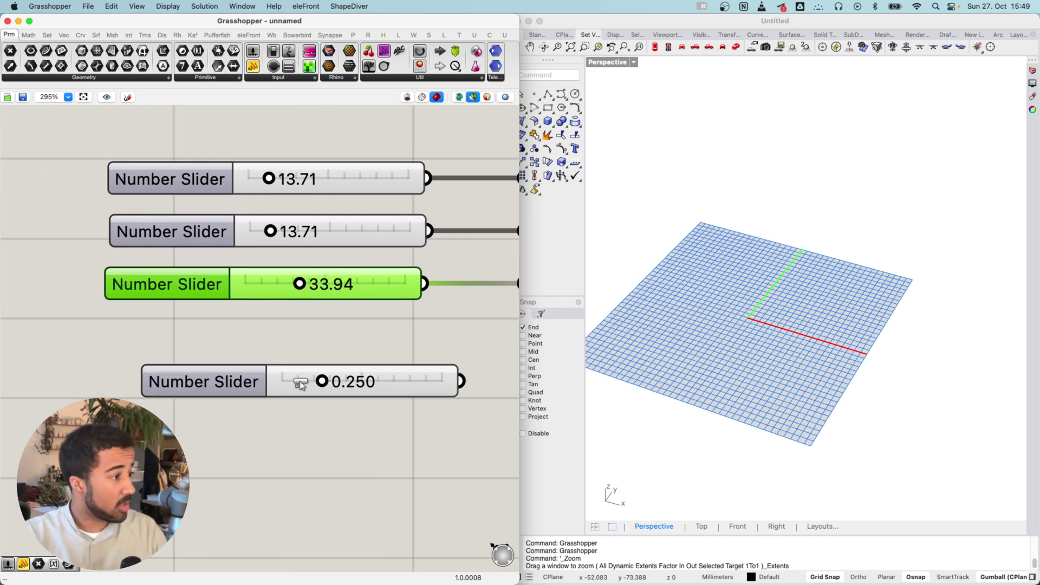
double_click(245, 386)
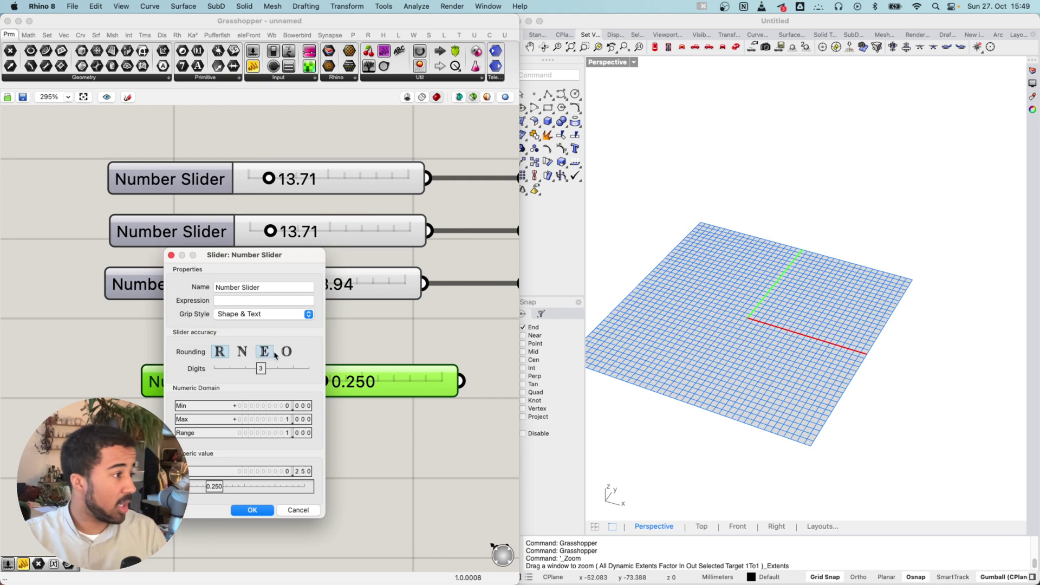
click(298, 512)
right_drag(389, 462, 299, 430)
key(Delete)
Set the Z coordinate slider to 99.66, the Y coordinate slider to 37.11 and the X coordinate slider to 66.48.
right_drag(267, 332, 350, 352)
right_drag(401, 323, 291, 339)
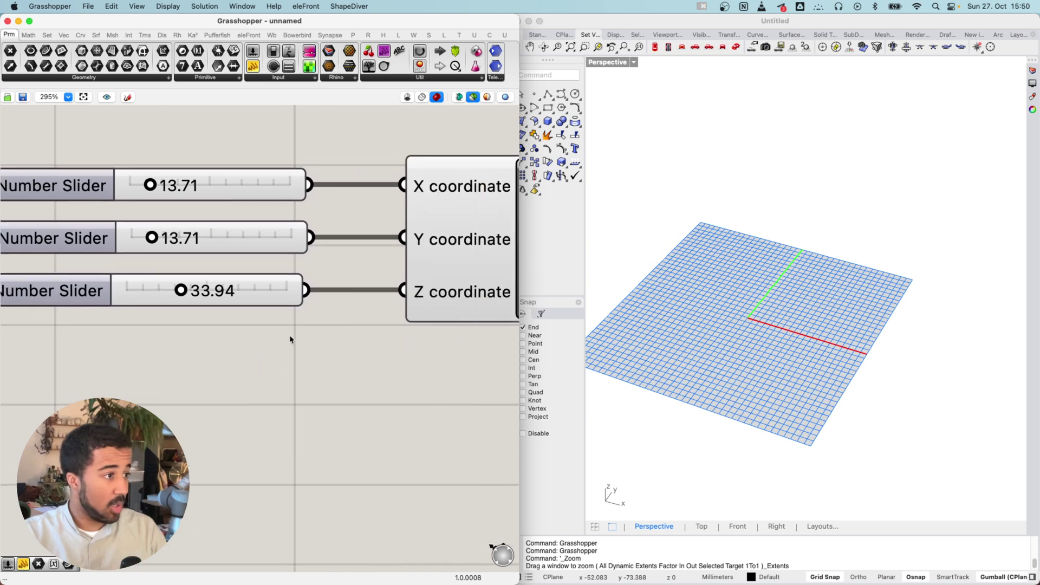
scroll(304, 341, down, 3)
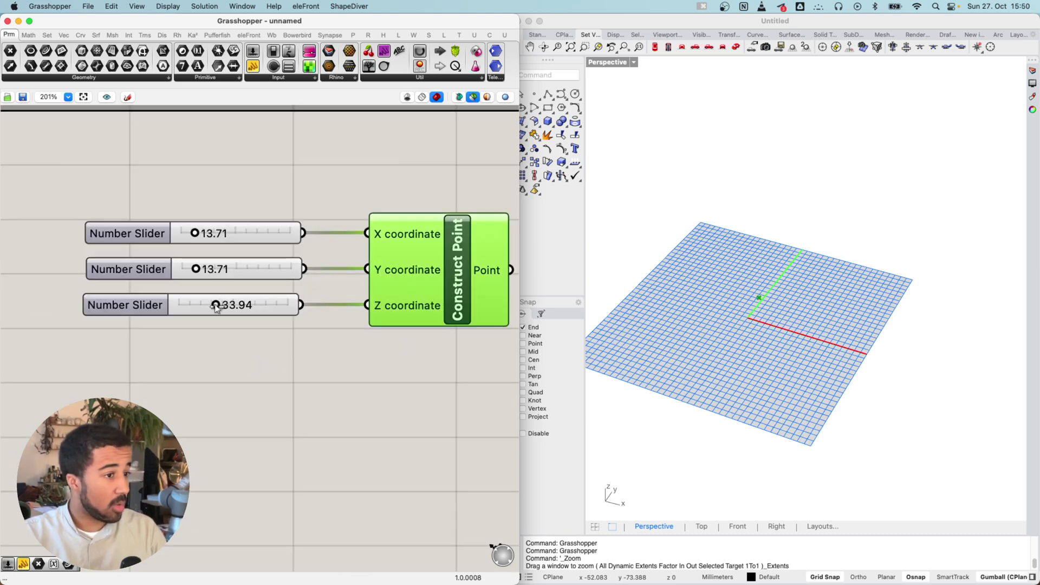
drag(215, 305, 287, 304)
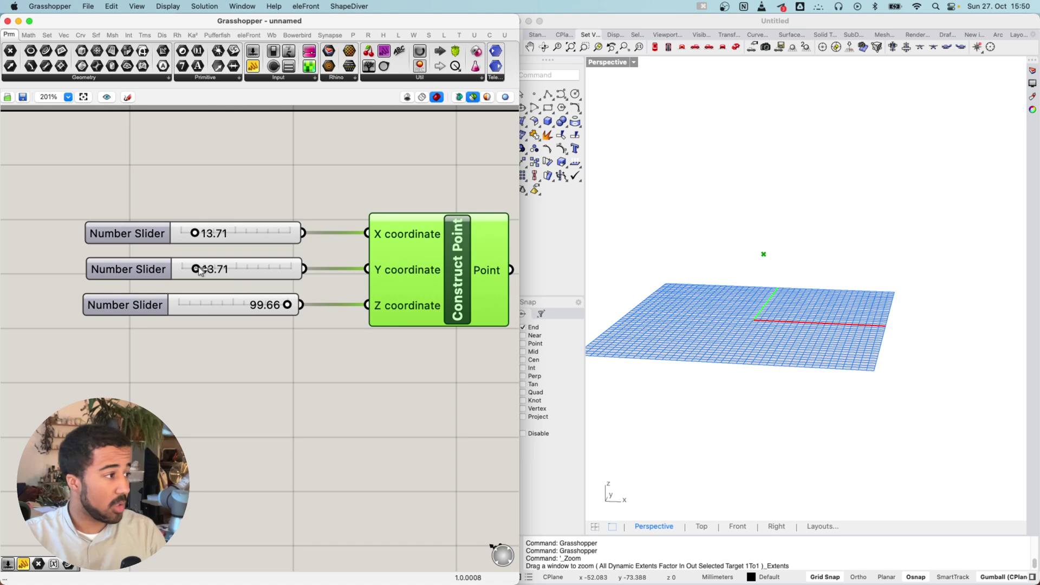
drag(196, 269, 221, 269)
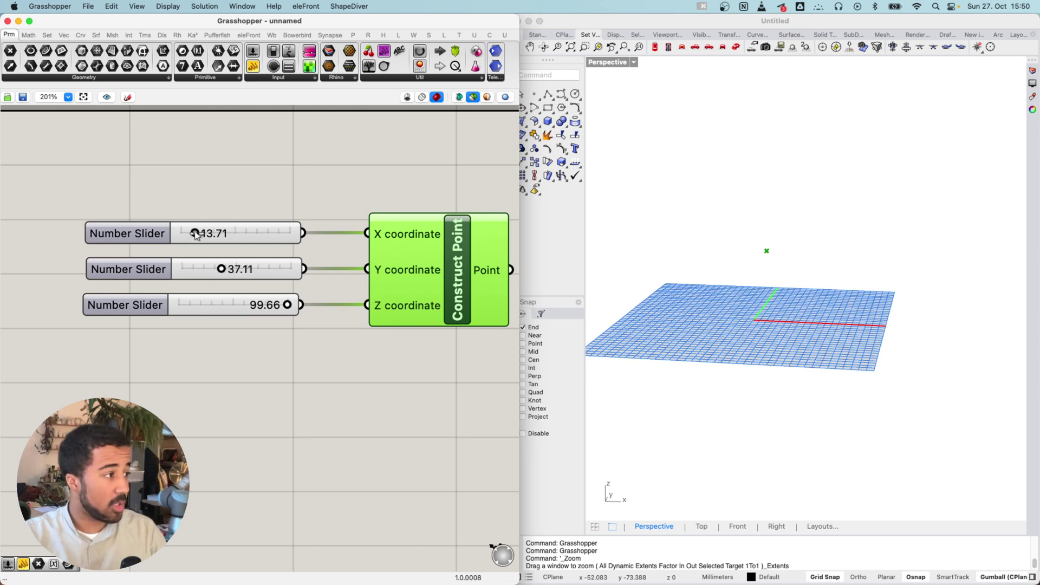
drag(196, 234, 253, 233)
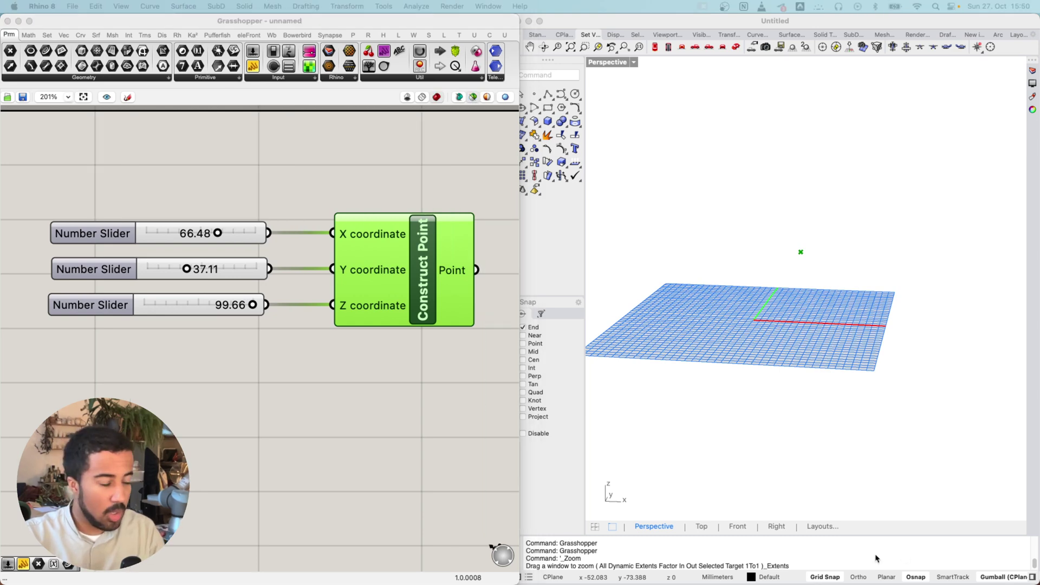
Deselect the Construct Point component and place a Panel on the canvas just below the three sliders.
scroll(379, 372, down, 3)
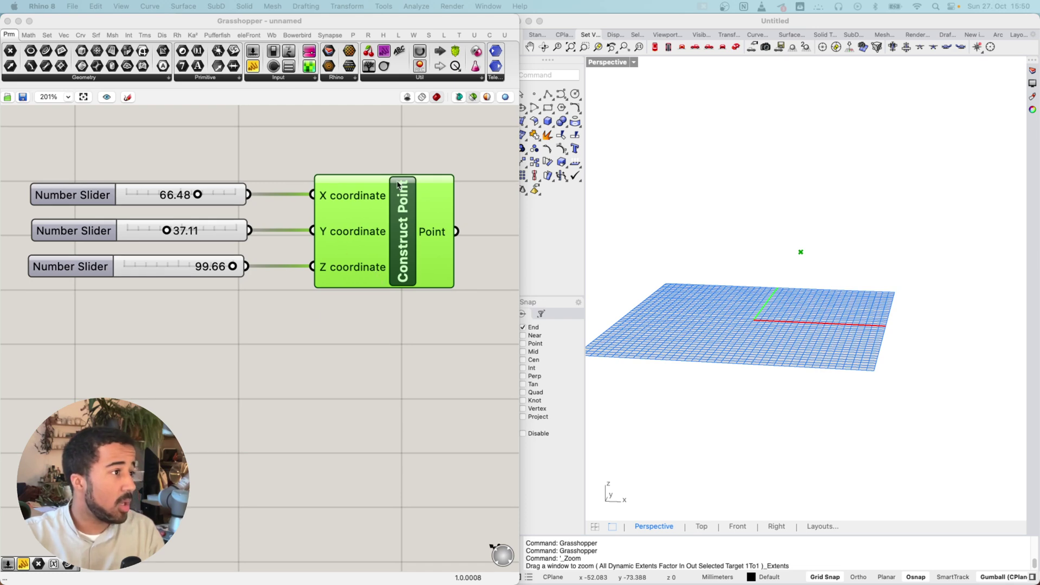
right_drag(376, 160, 386, 170)
click(417, 163)
right_drag(354, 270, 330, 246)
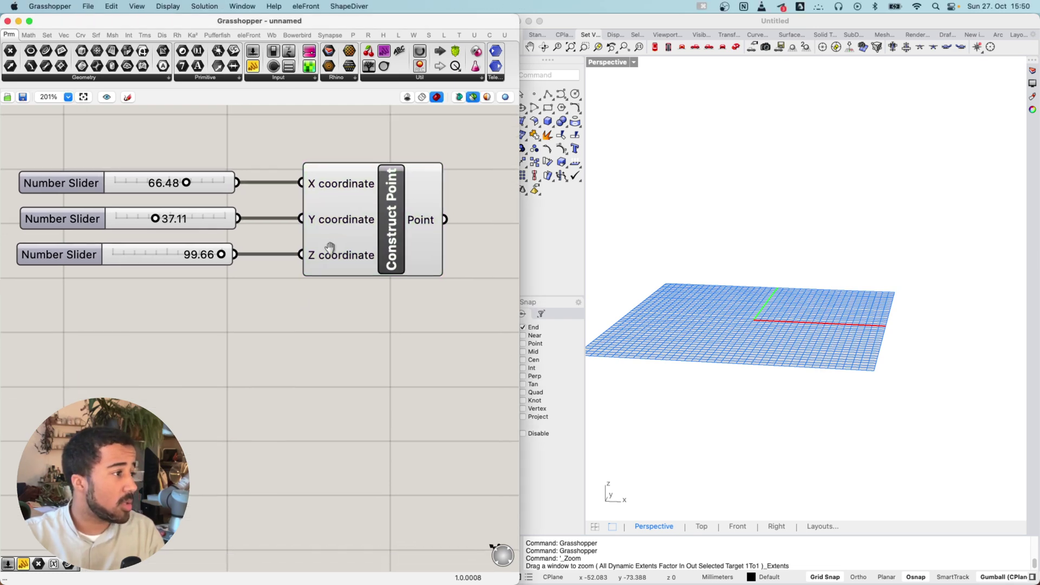
right_drag(217, 248, 277, 237)
scroll(301, 251, right, 2)
scroll(301, 252, up, 1)
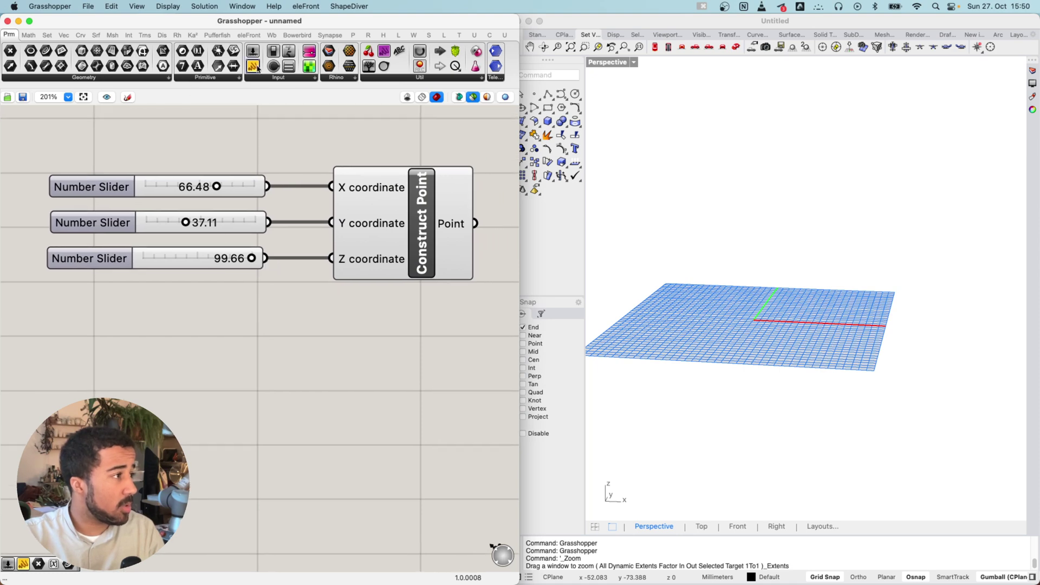
drag(257, 67, 211, 343)
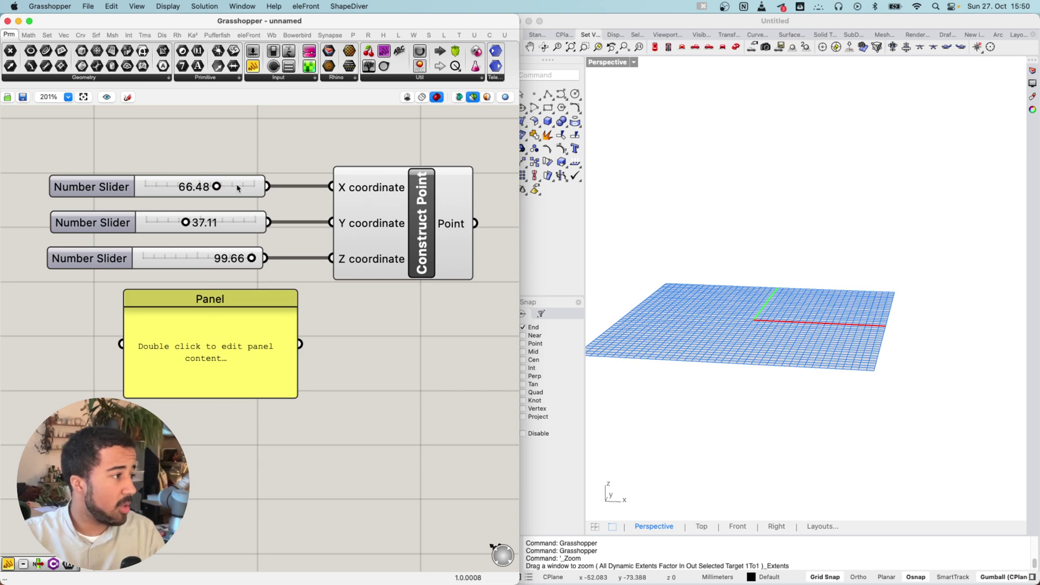
drag(223, 326, 226, 340)
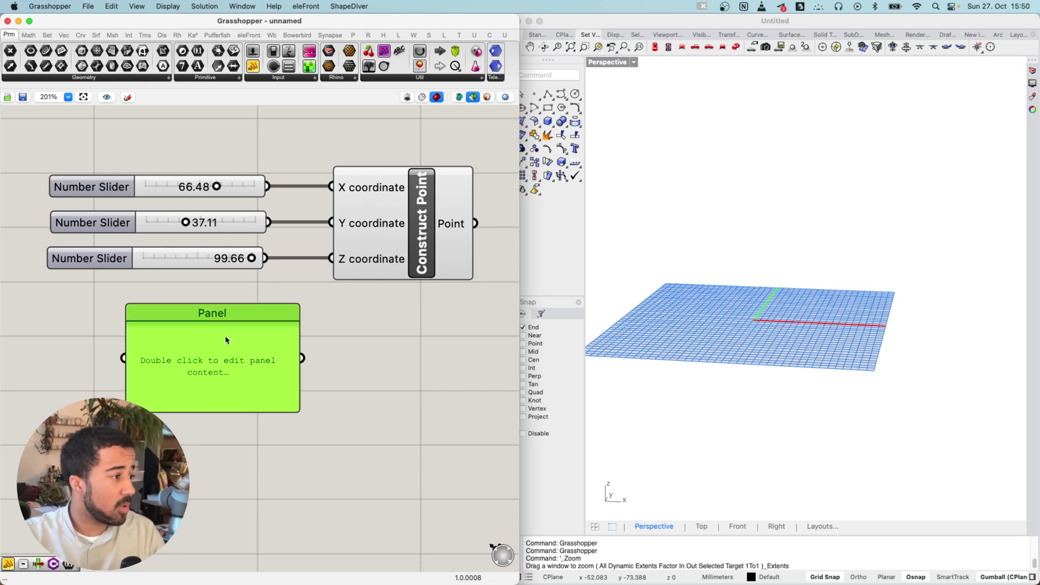
Replace the panel's placeholder text with the point coordinates 100,50,50.
double_click(208, 362)
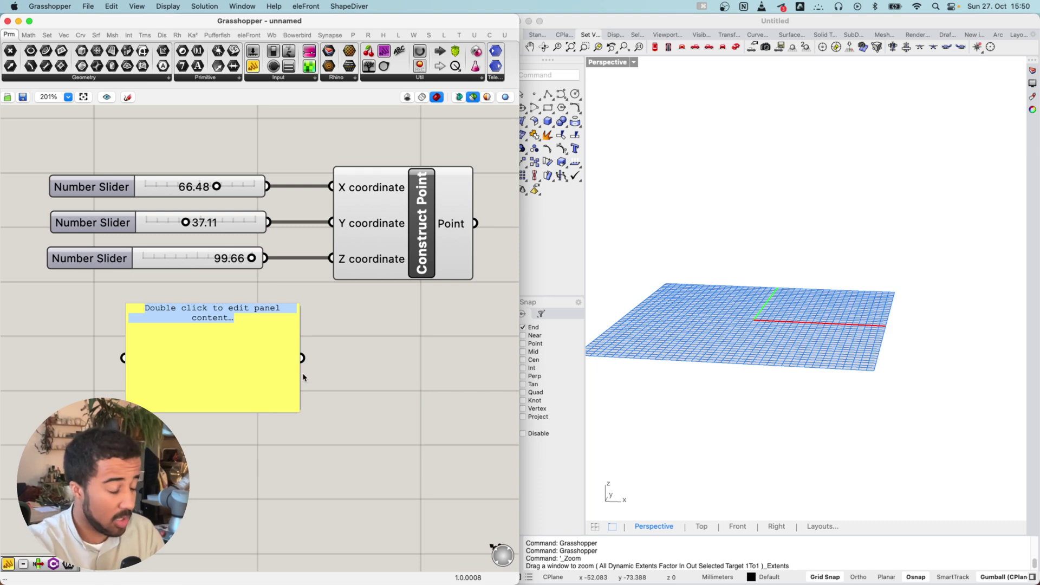
text(100)
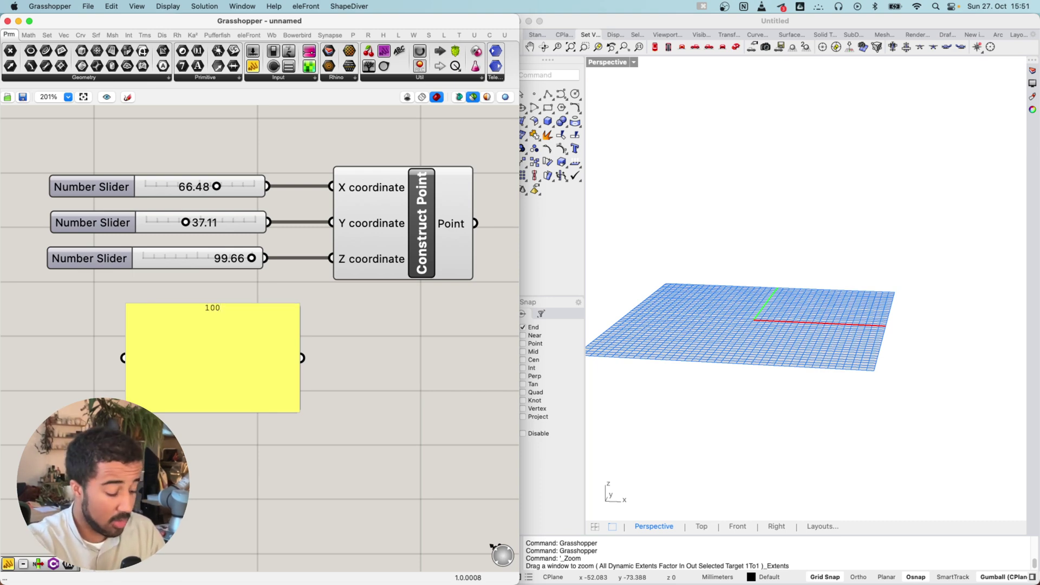
text(,50)
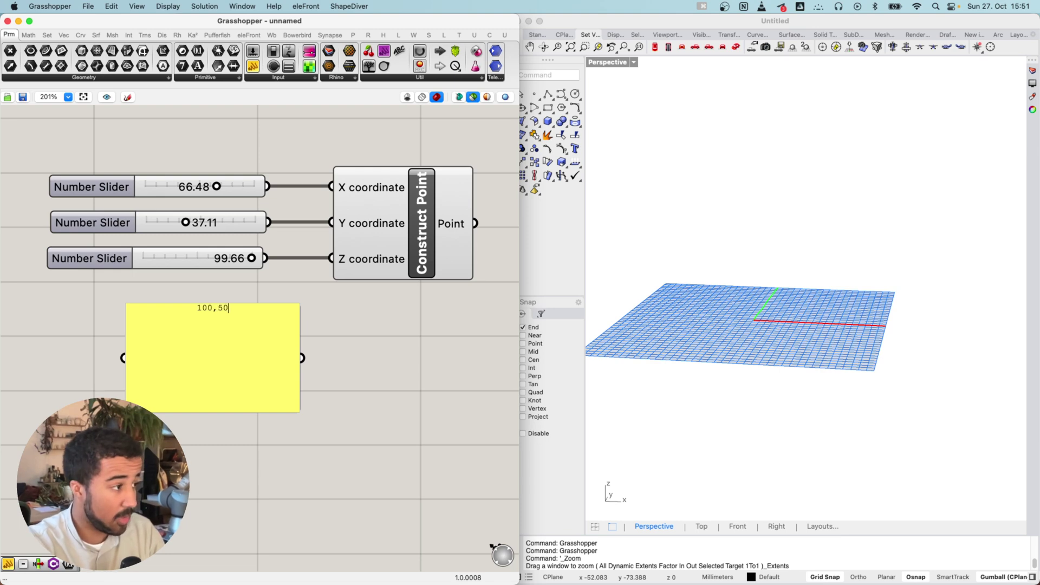
text(,50)
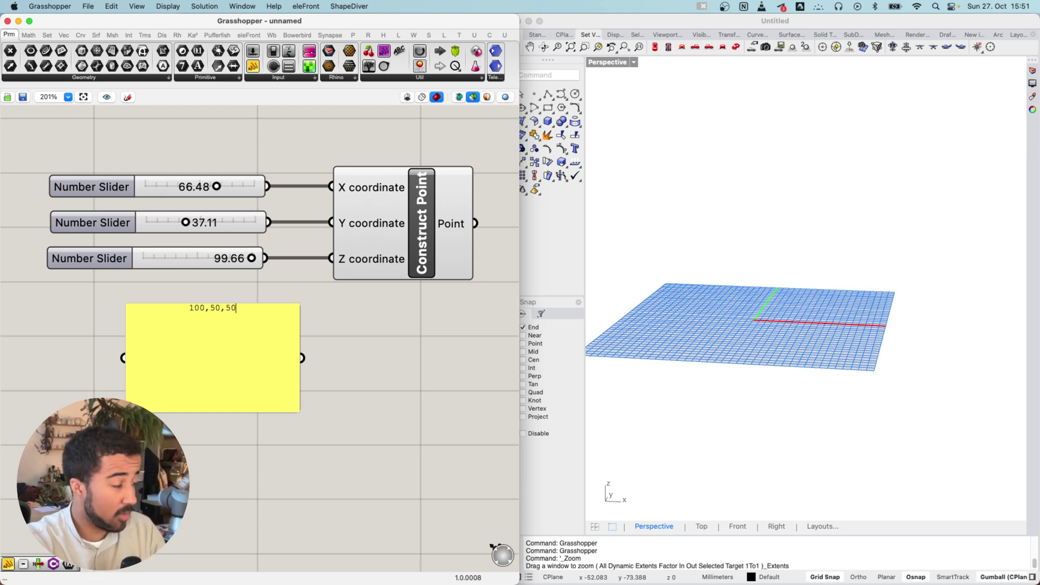
click(390, 432)
Move the coordinates panel slightly and shrink it to fit its short text beneath the sliders.
drag(274, 365, 245, 374)
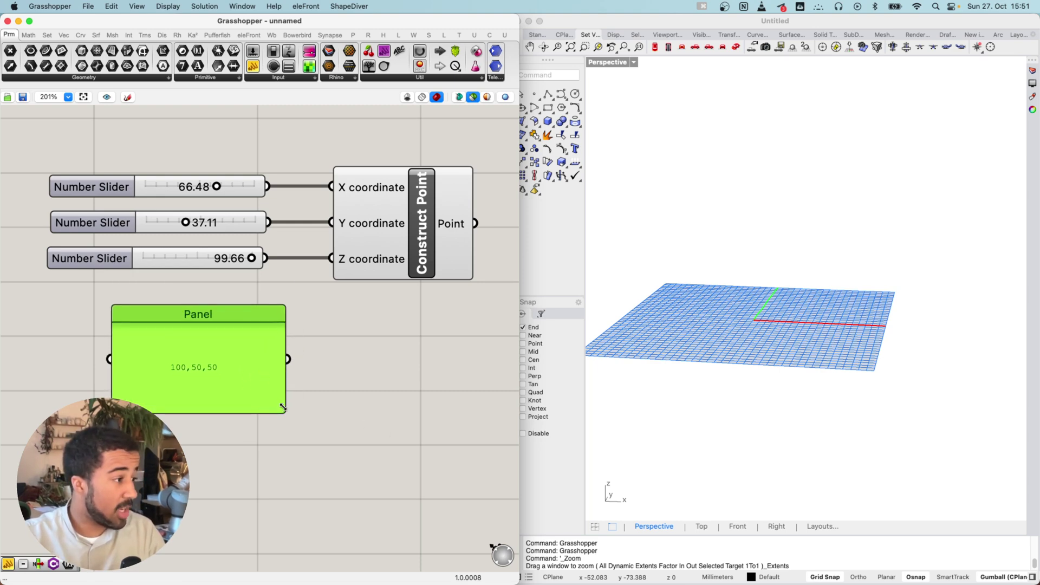
drag(284, 411, 233, 364)
click(351, 373)
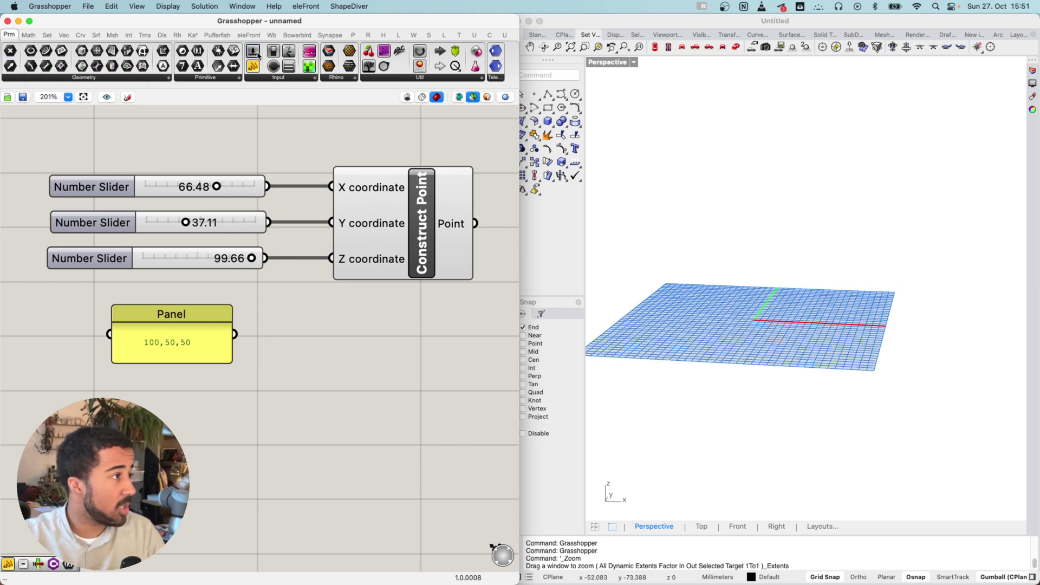
Add a Point parameter beside the coordinates panel and connect the panel's output to its input.
click(117, 79)
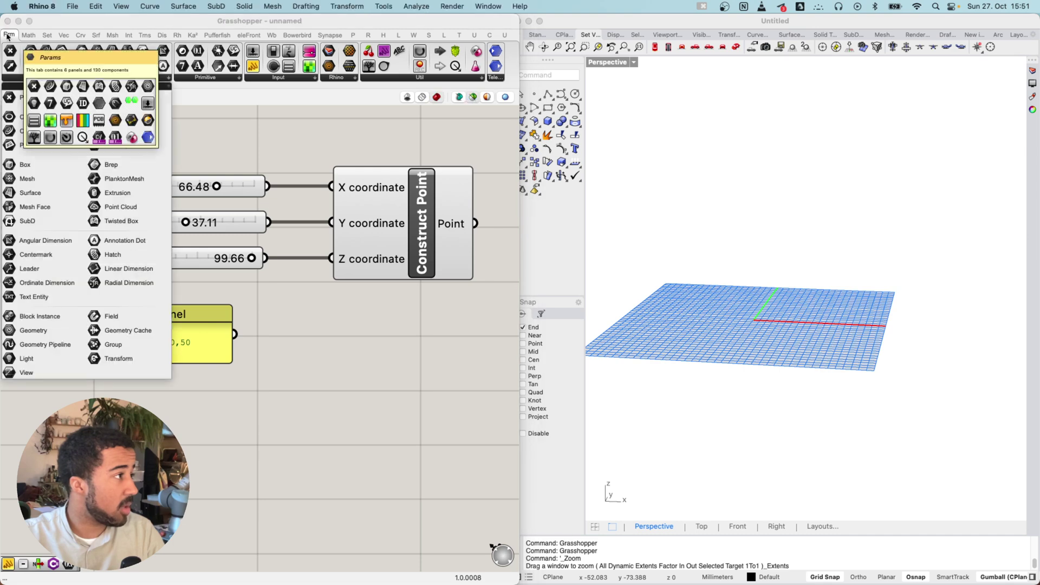
click(254, 114)
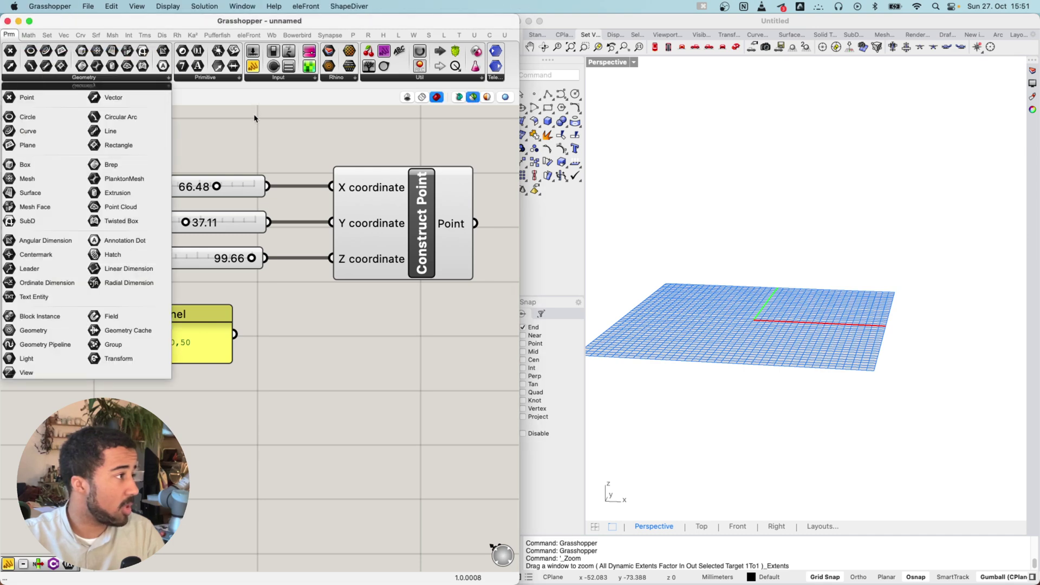
drag(11, 51, 335, 339)
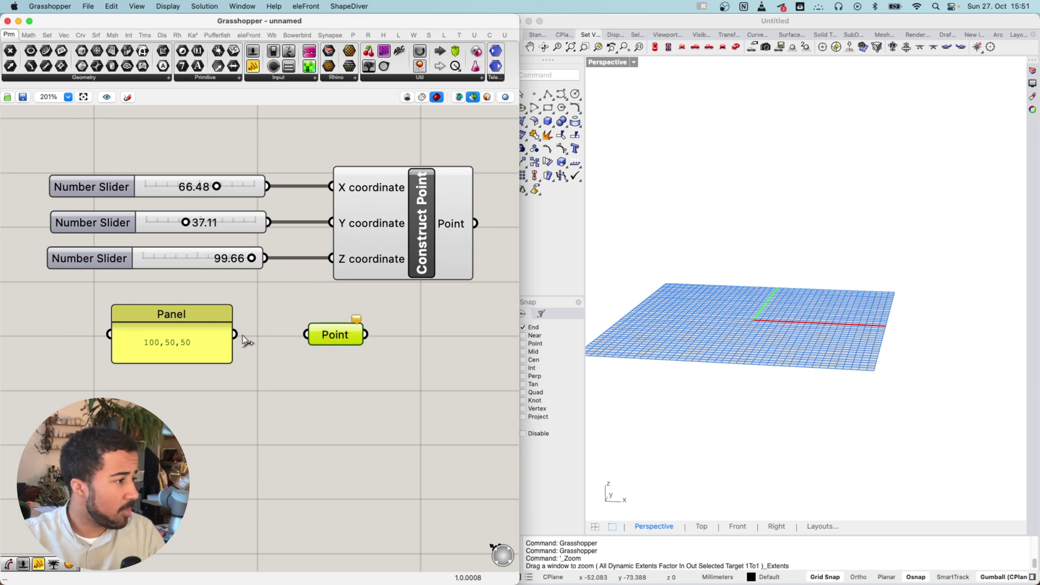
drag(238, 334, 321, 338)
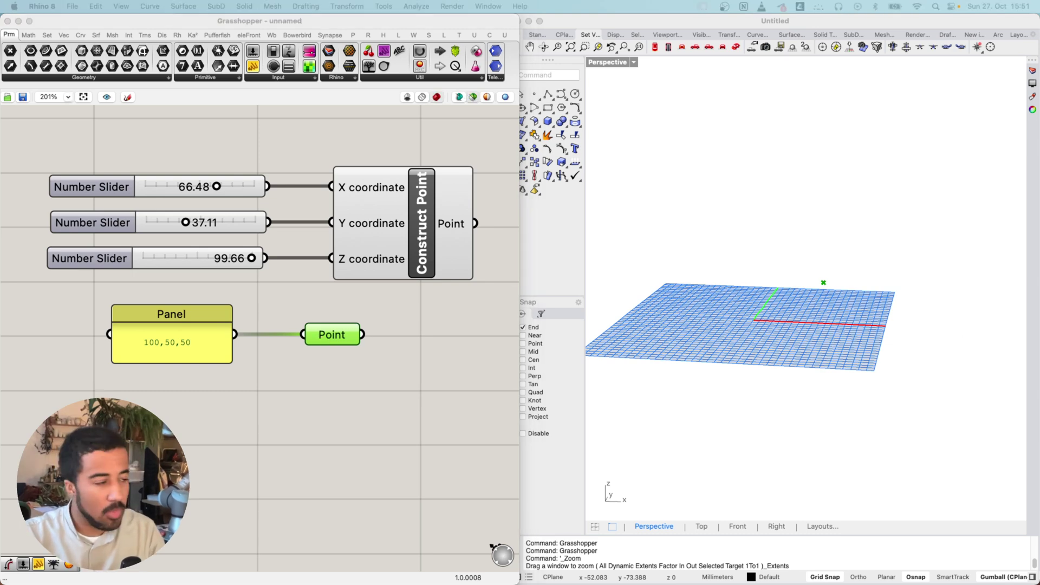
Move the Point parameter and its connected panel over so they sit beneath the Construct Point component.
right_drag(340, 399, 321, 410)
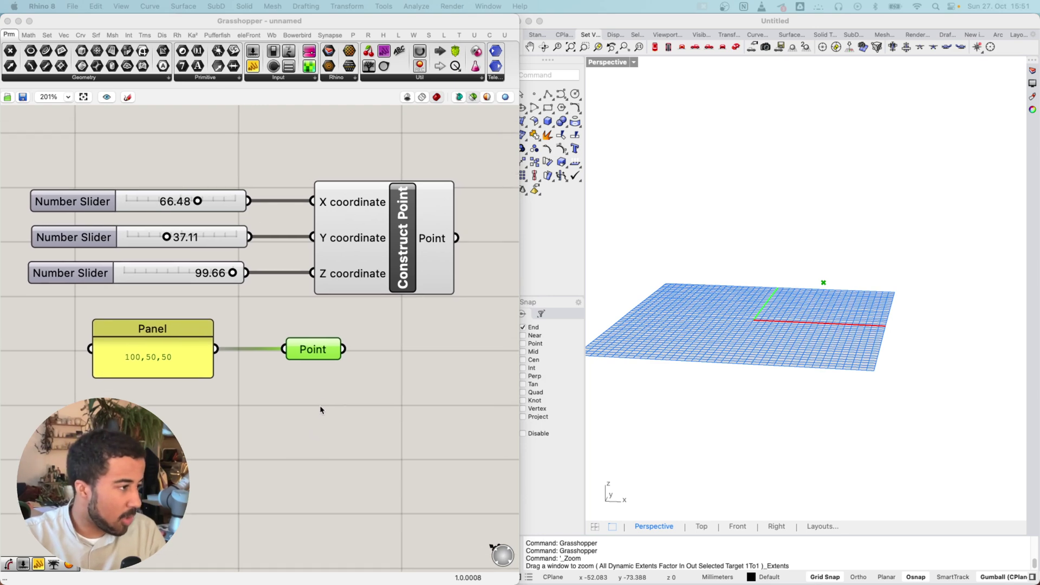
click(319, 348)
drag(319, 348, 407, 349)
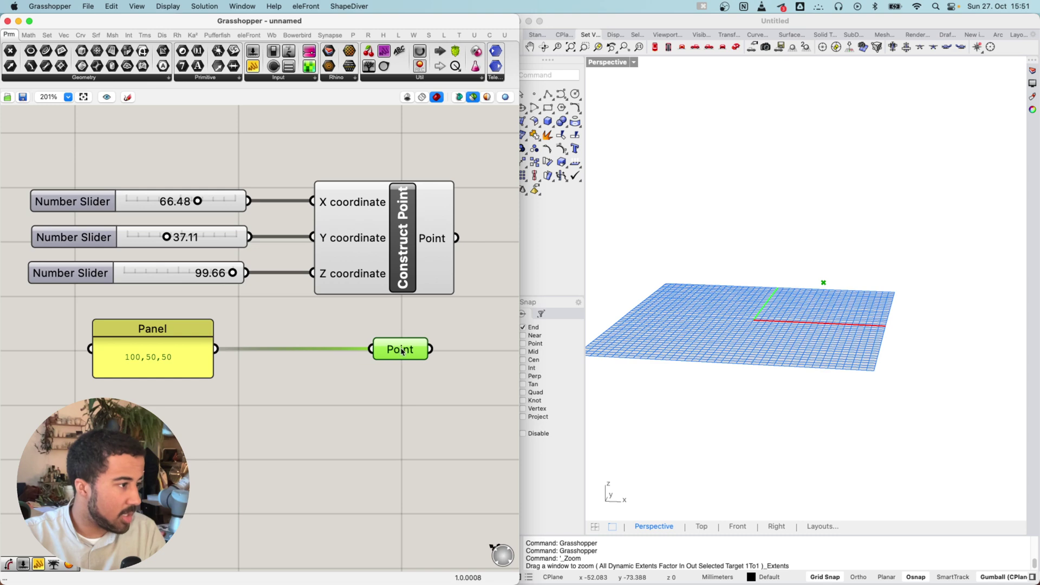
drag(155, 366, 261, 367)
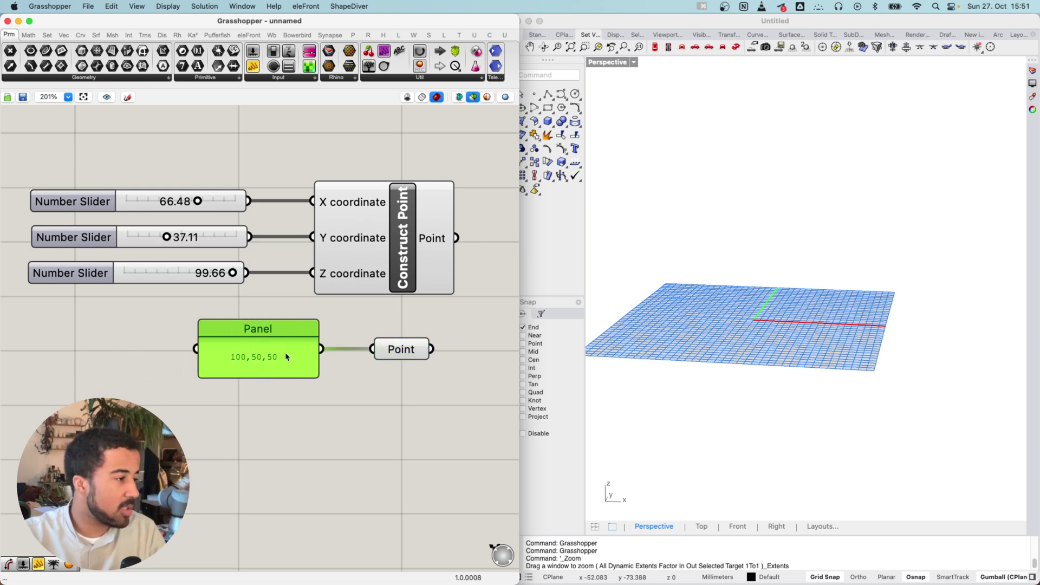
drag(399, 351, 403, 356)
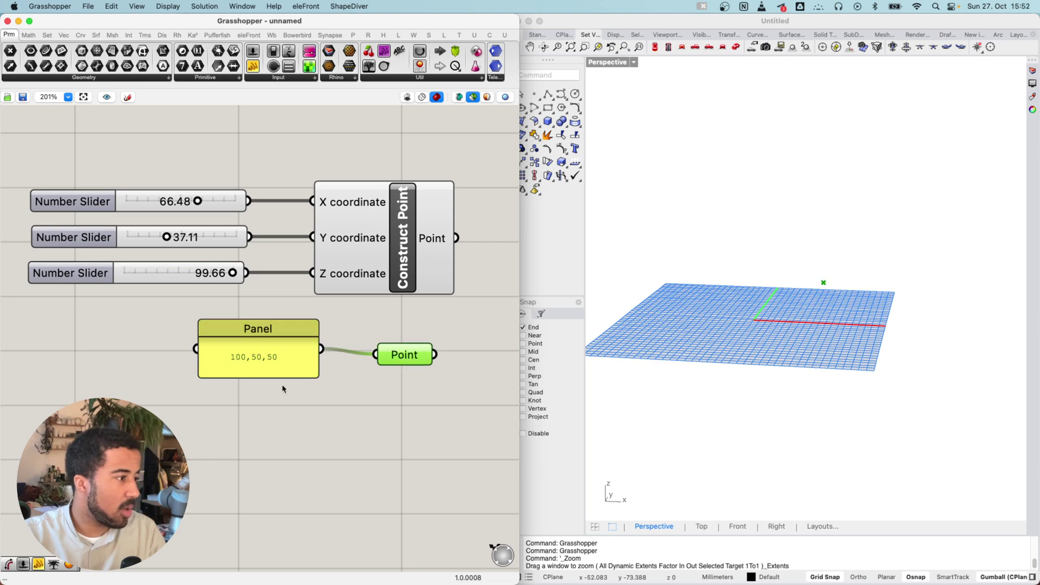
Try to feed the Point parameter from a second panel containing only the value 100.
double_click(246, 423)
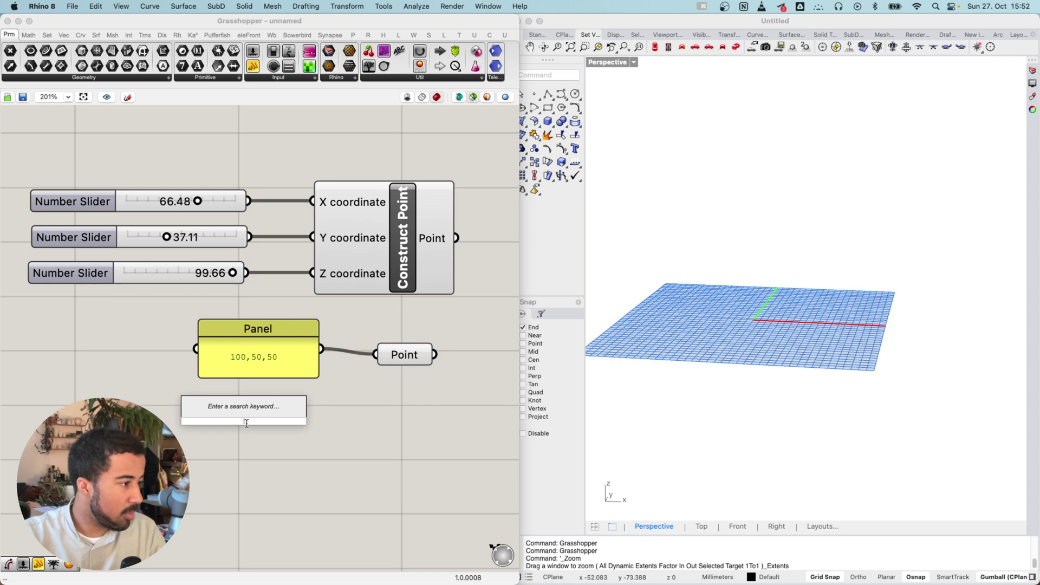
click(253, 67)
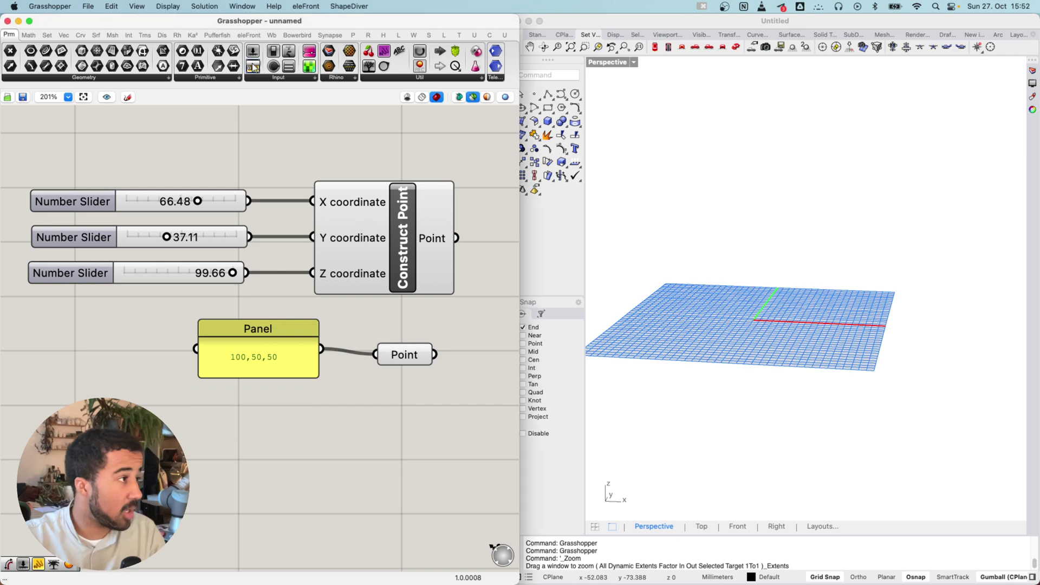
double_click(279, 429)
text(100)
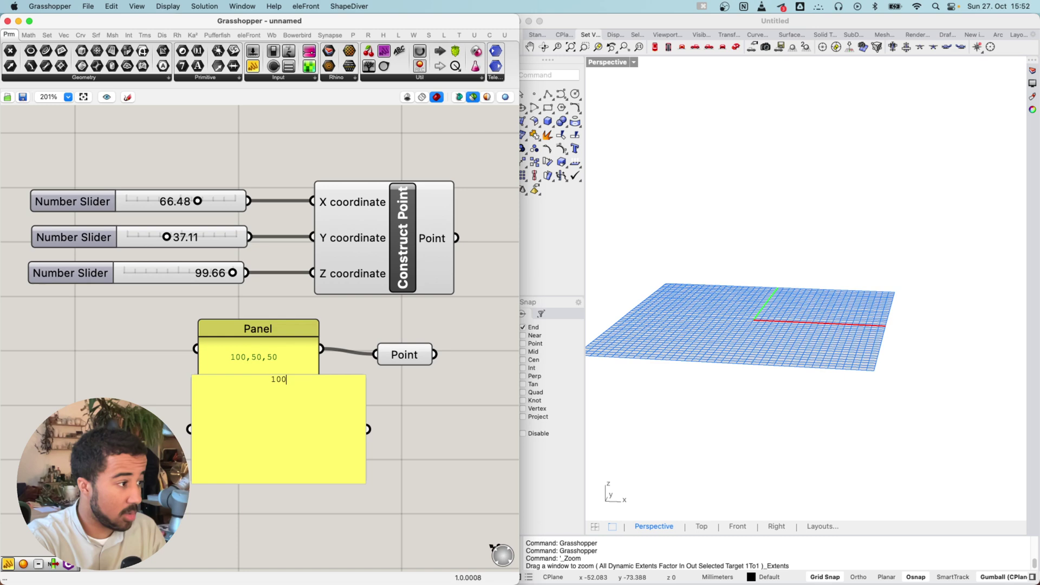
drag(409, 382, 398, 351)
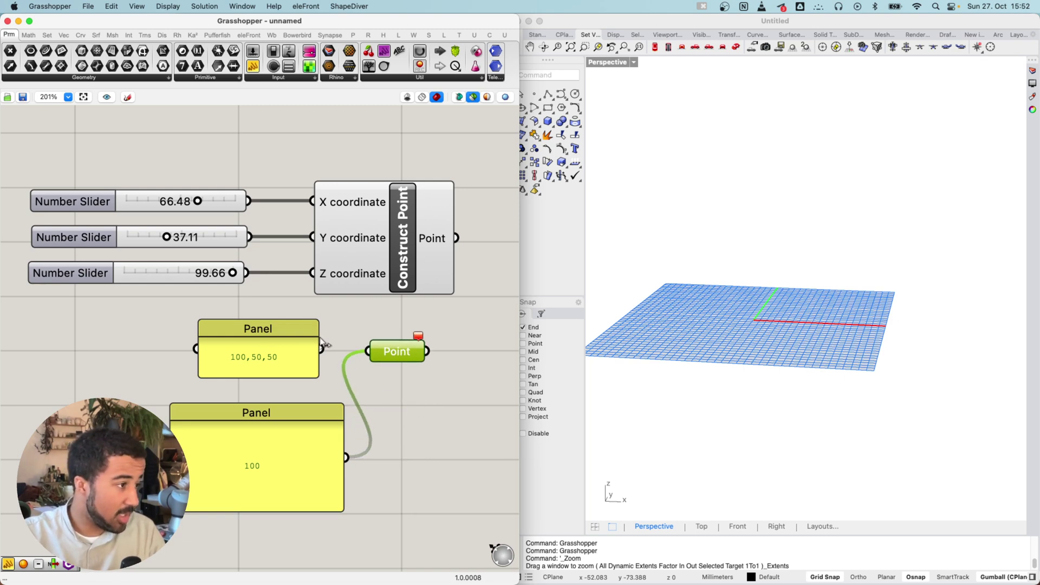
Reconnect the 100,50,50 panel to the Point parameter and delete the second panel containing 100.
drag(321, 348, 383, 356)
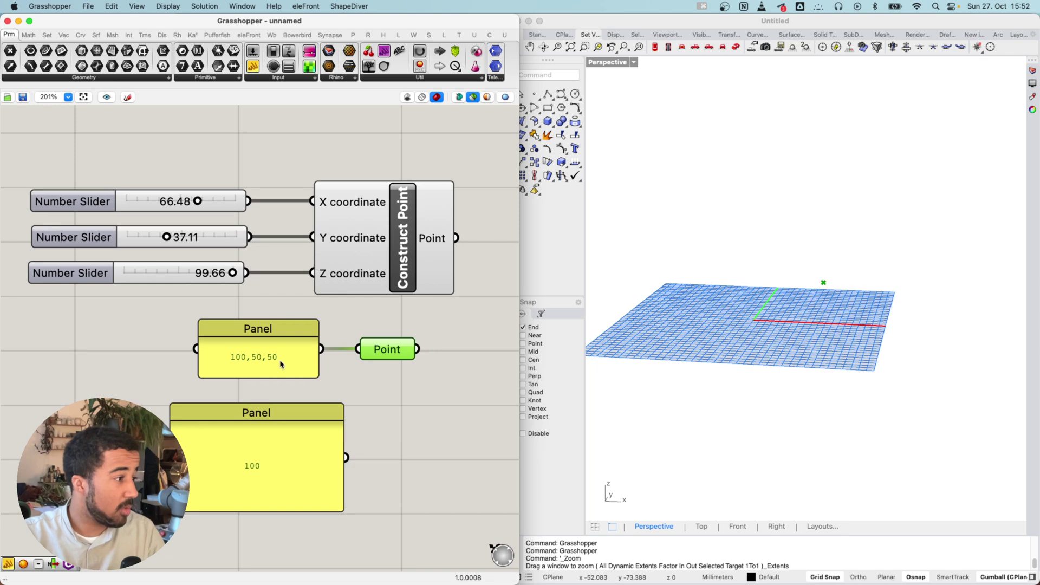
click(284, 498)
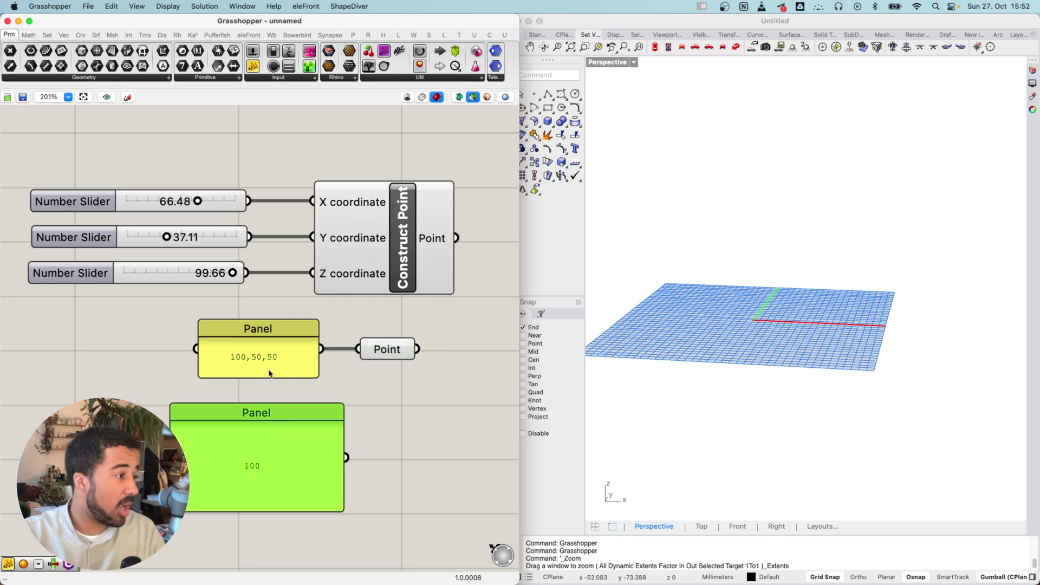
click(388, 354)
click(302, 437)
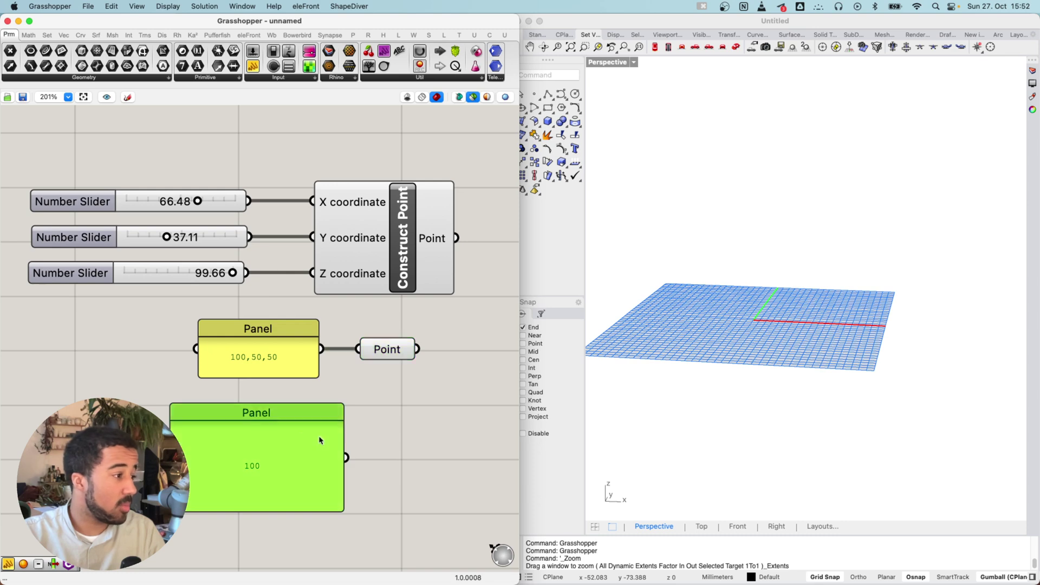
key(Delete)
Move the Point parameter further from the coordinates panel and shrink the panel closely around its text.
right_drag(386, 360, 394, 375)
drag(394, 374, 428, 373)
right_drag(442, 377, 356, 377)
right_drag(277, 357, 335, 355)
drag(297, 391, 268, 385)
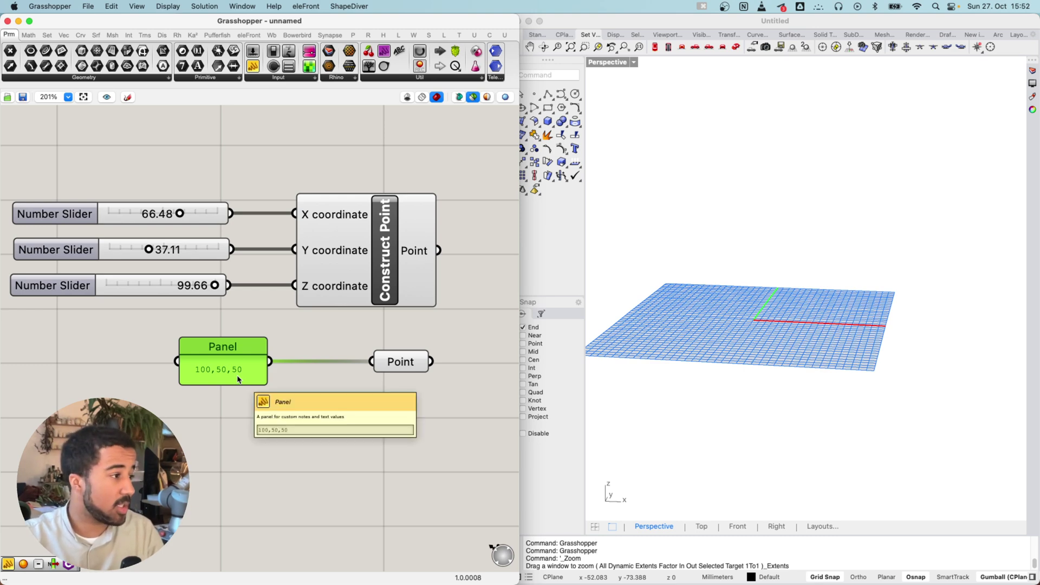
right_drag(328, 348, 367, 349)
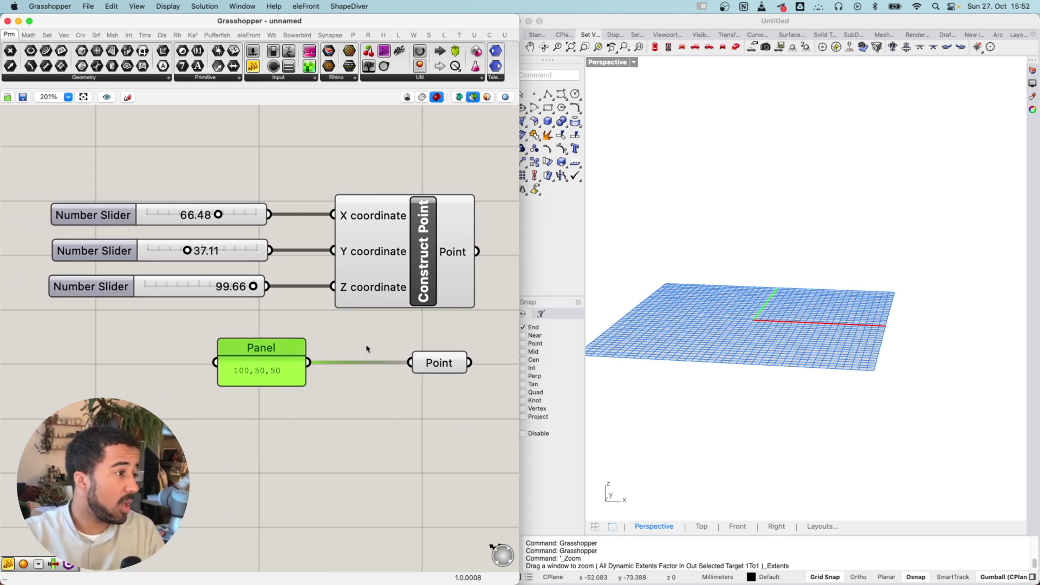
Preview the point from the panel-fed Point parameter in the viewport and compare the slider-driven and panel-driven setups.
click(446, 367)
right_drag(393, 275, 319, 284)
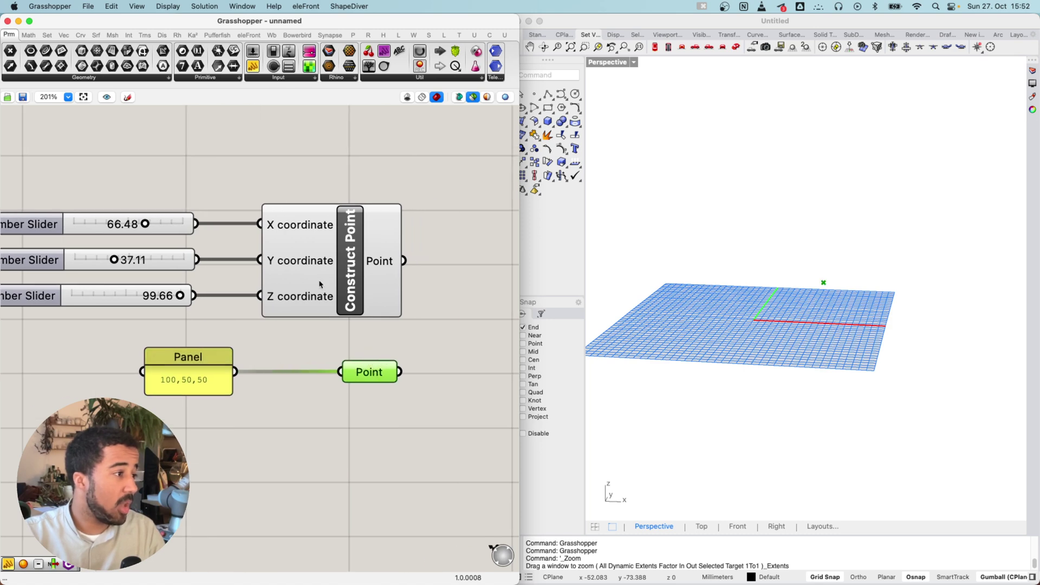
right_drag(187, 259, 275, 277)
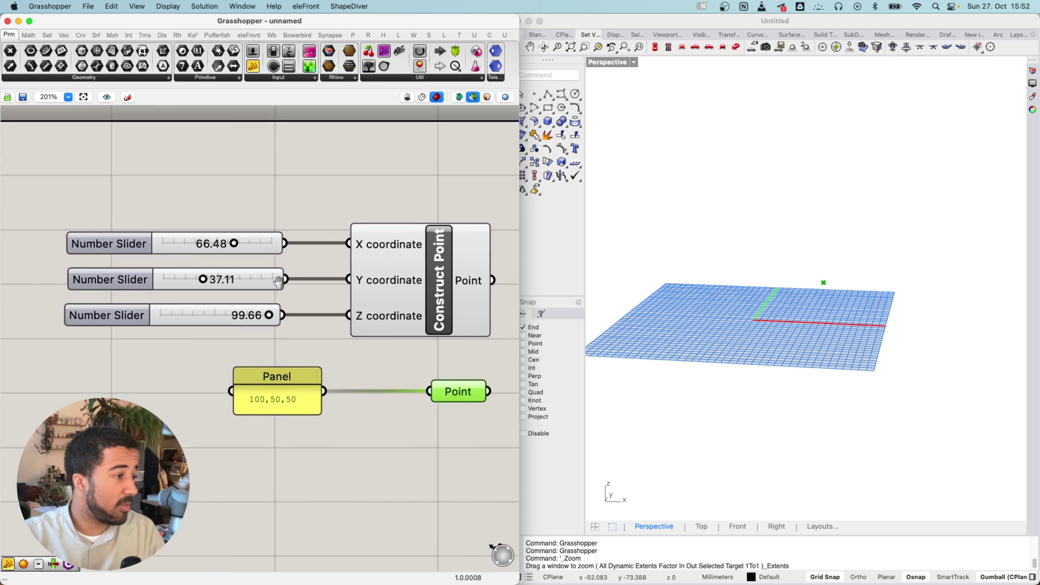
right_drag(467, 288, 380, 279)
right_drag(313, 284, 336, 277)
key(super+grave)
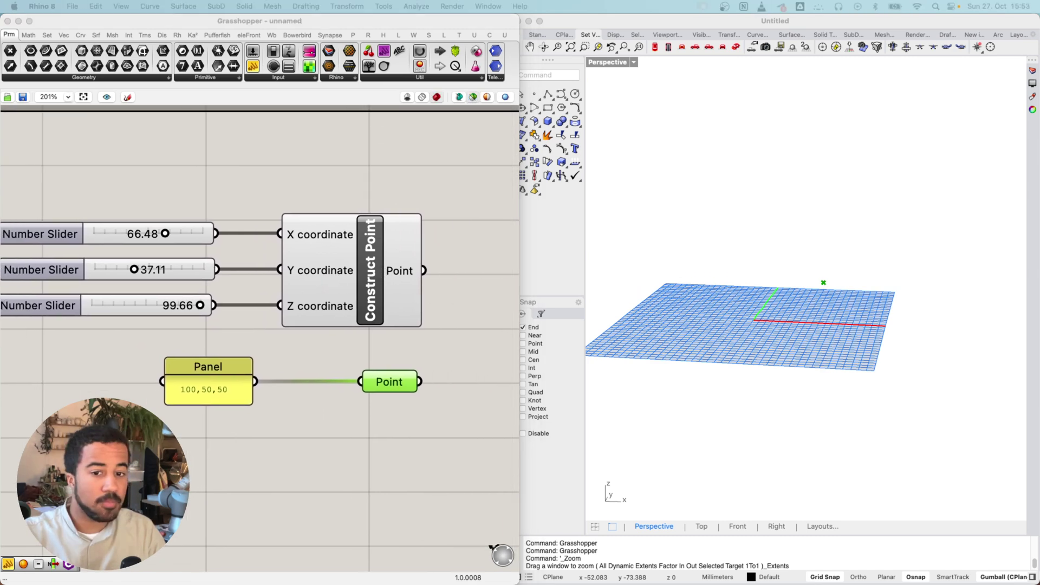
right_drag(263, 465, 289, 440)
right_drag(179, 395, 184, 382)
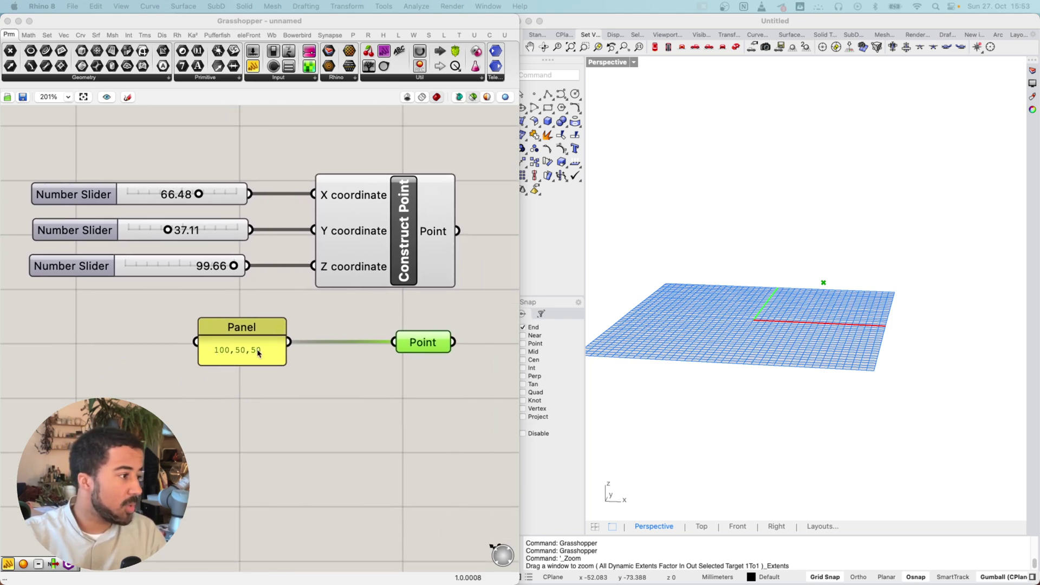
Create a standalone Point parameter directly from the coordinates 100,50,50 and place it beneath the panel-fed Point parameter.
double_click(238, 411)
text(10)
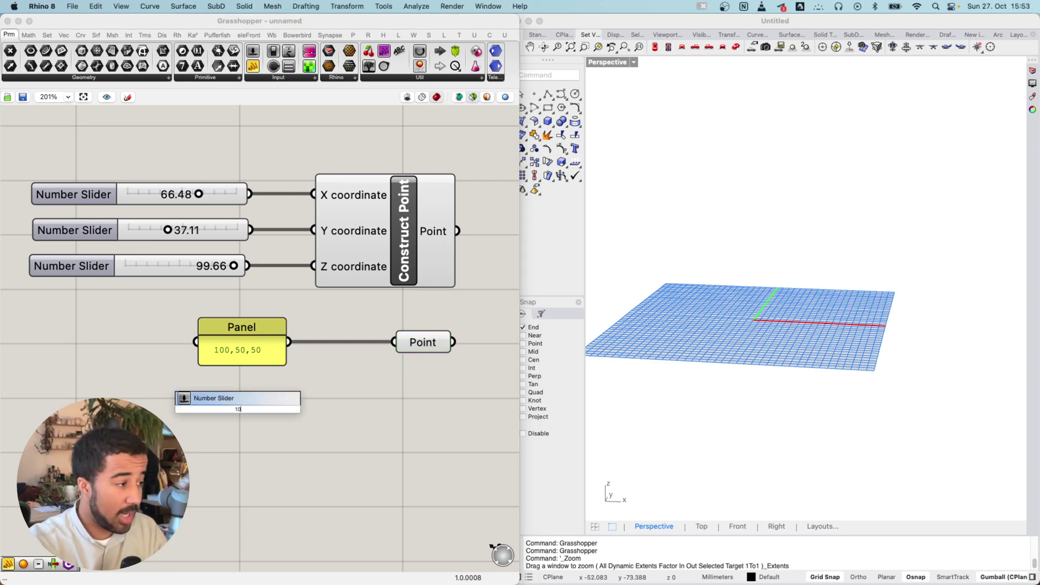
text(0.)
key(BackSpace)
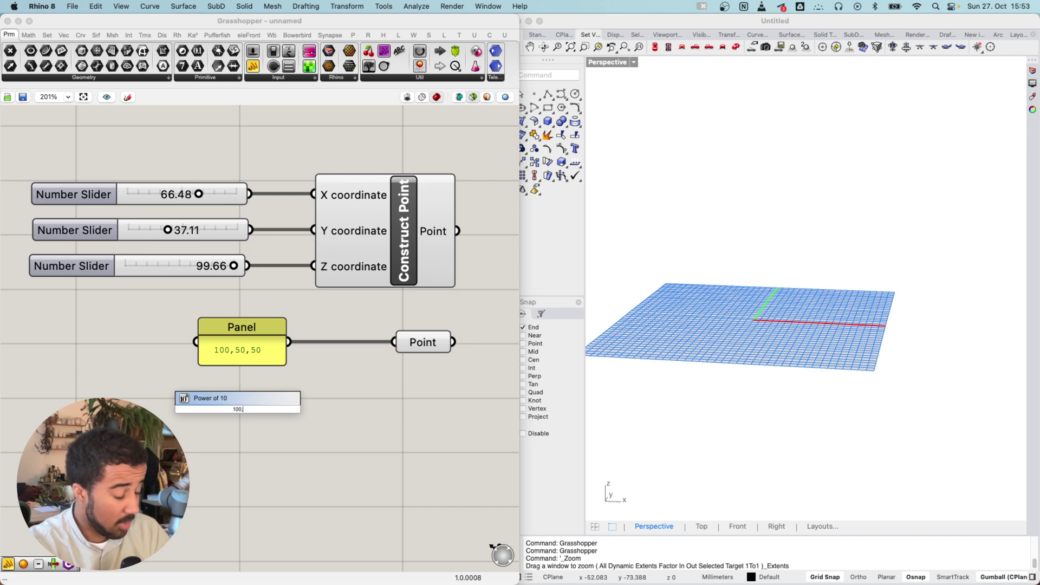
text(,50,50)
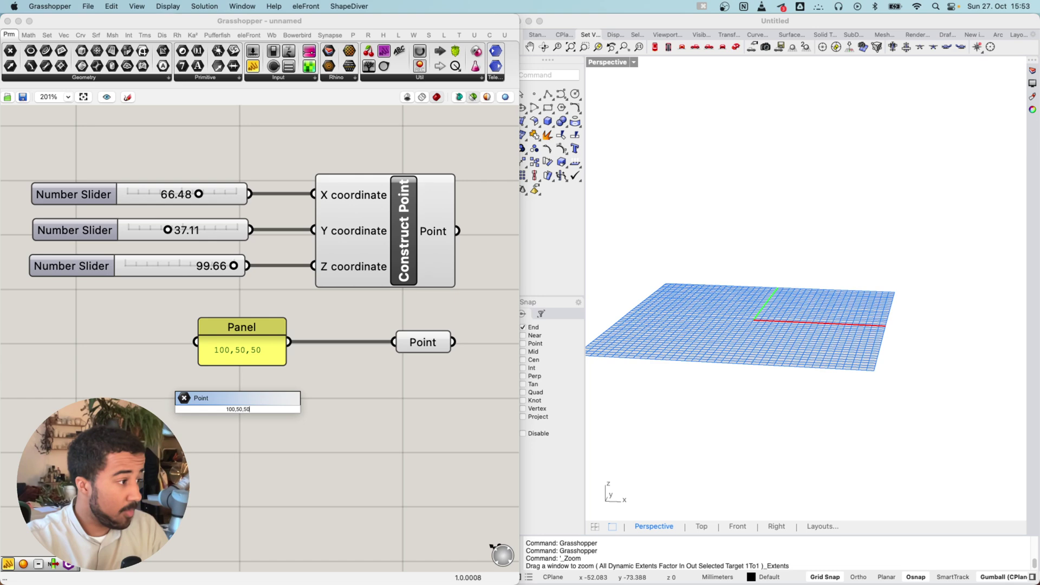
key(Return)
drag(240, 403, 380, 391)
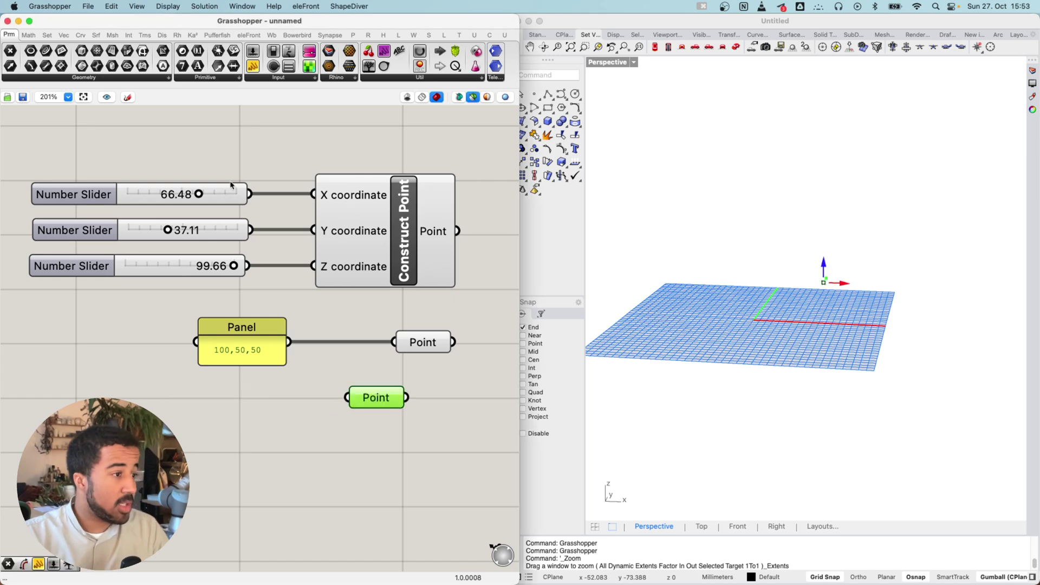
Check the Gumballs setting among the display options.
click(138, 6)
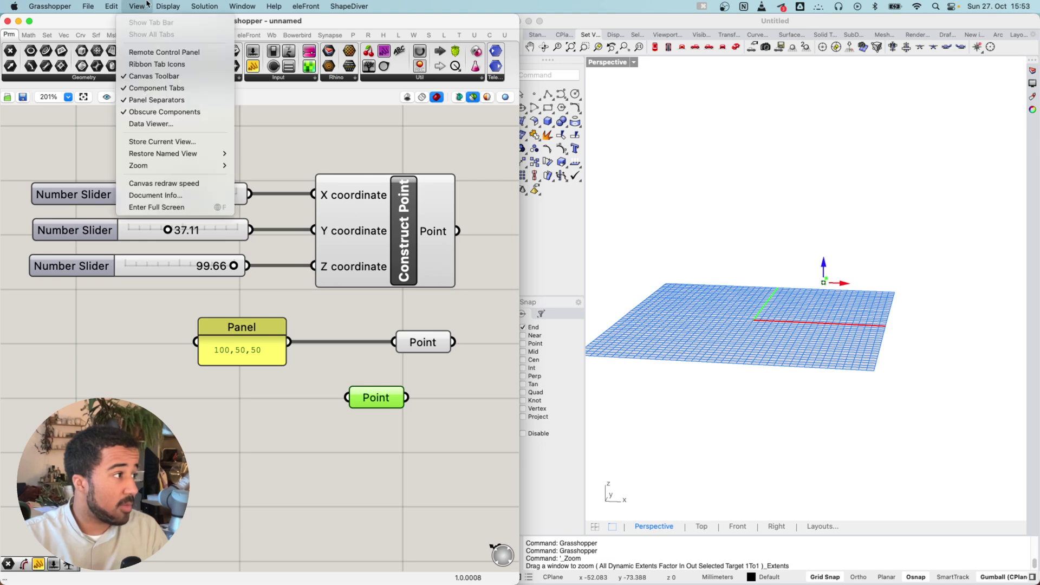
mouse_move(205, 4)
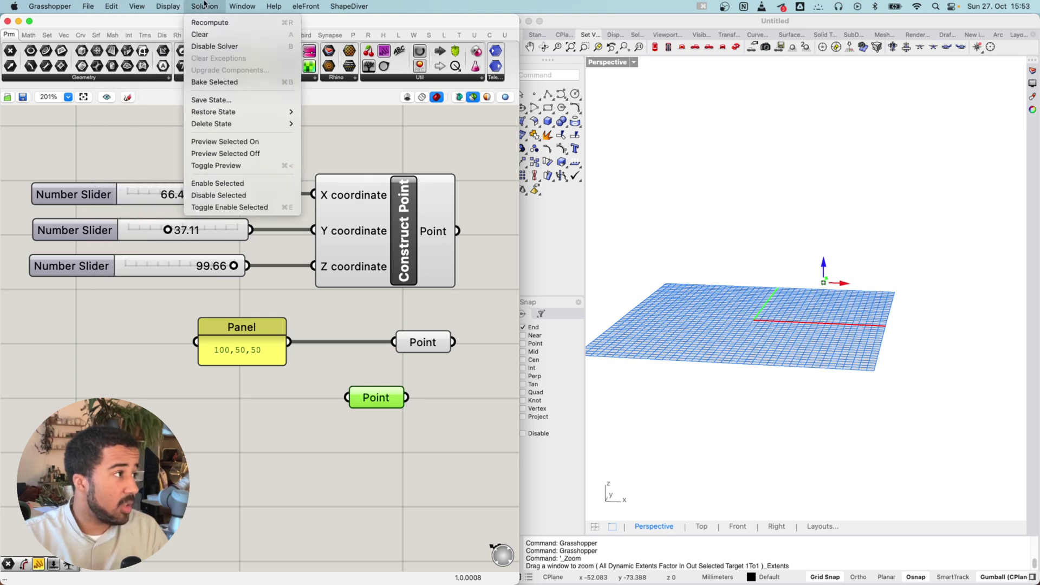
mouse_move(168, 6)
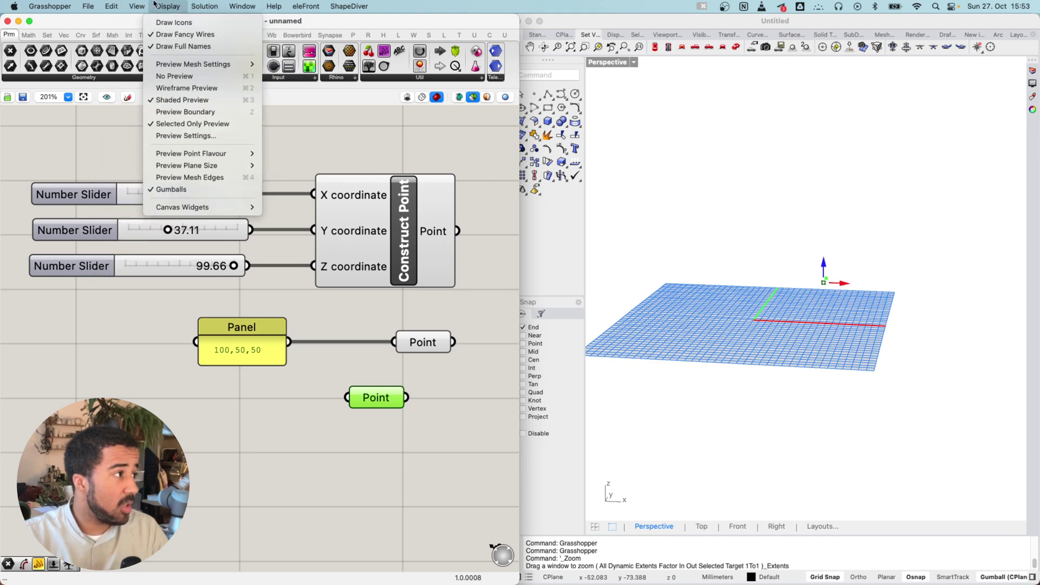
click(178, 190)
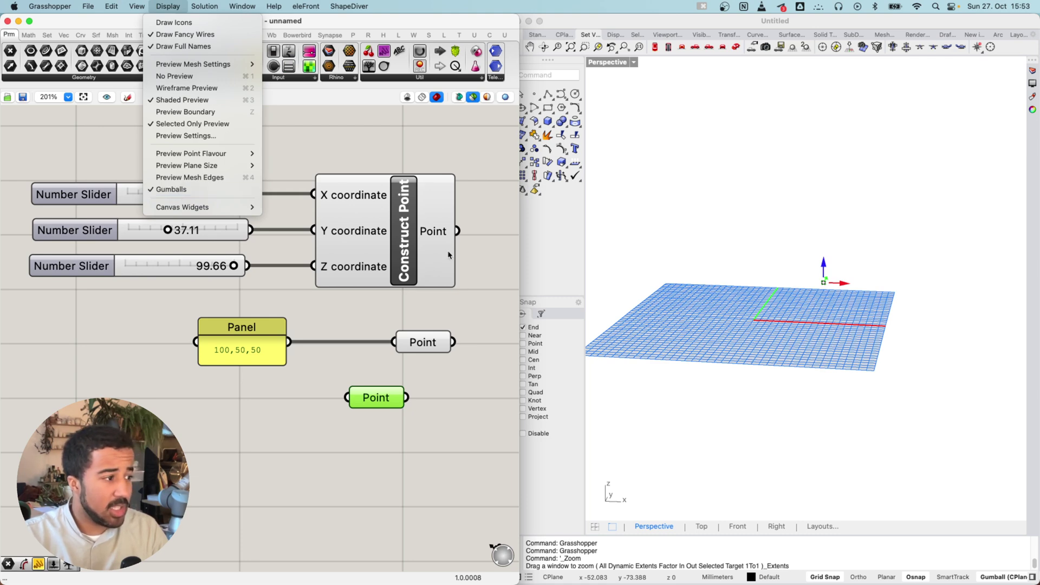
Shift the standalone point along its X axis in the Perspective viewport using its gumball.
drag(376, 401, 385, 399)
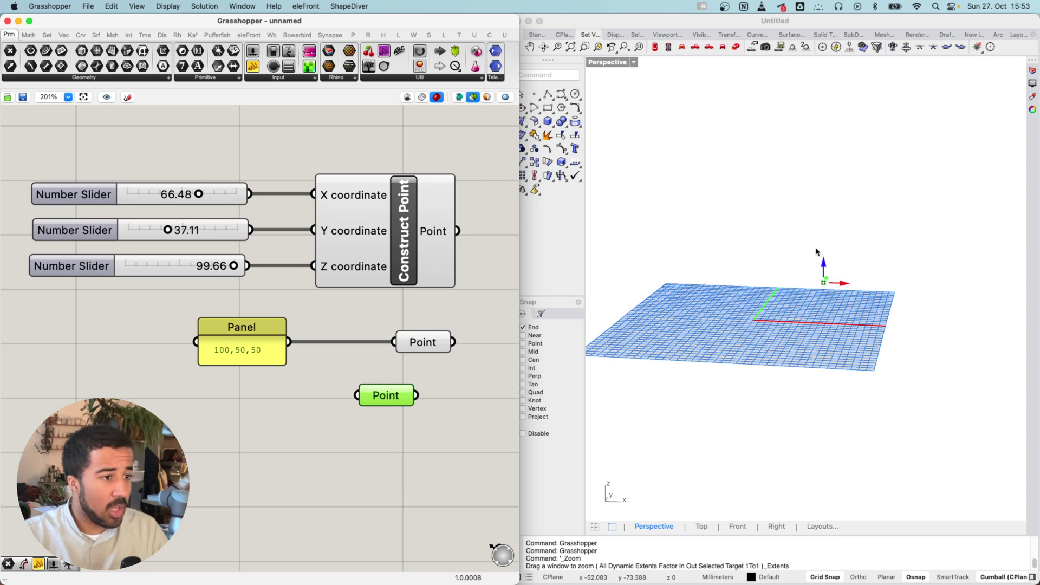
click(840, 282)
mouse_move(840, 283)
mouse_down()
mouse_move(794, 285)
mouse_move(821, 285)
mouse_move(808, 248)
mouse_move(796, 278)
mouse_move(781, 286)
mouse_move(800, 276)
mouse_move(837, 285)
mouse_move(807, 299)
mouse_move(834, 290)
mouse_up()
scroll(800, 268, up, 8)
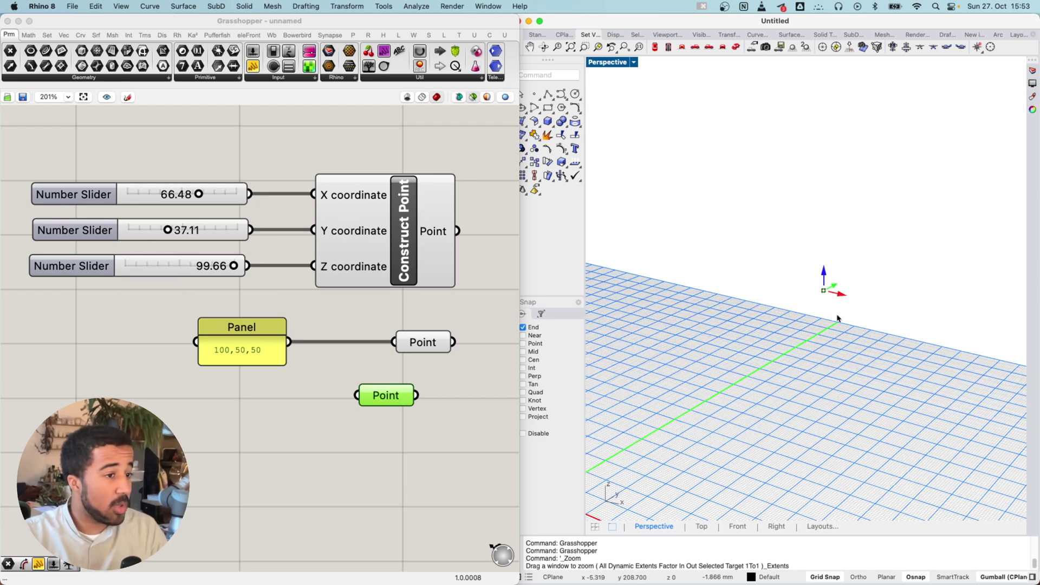
drag(841, 295, 820, 294)
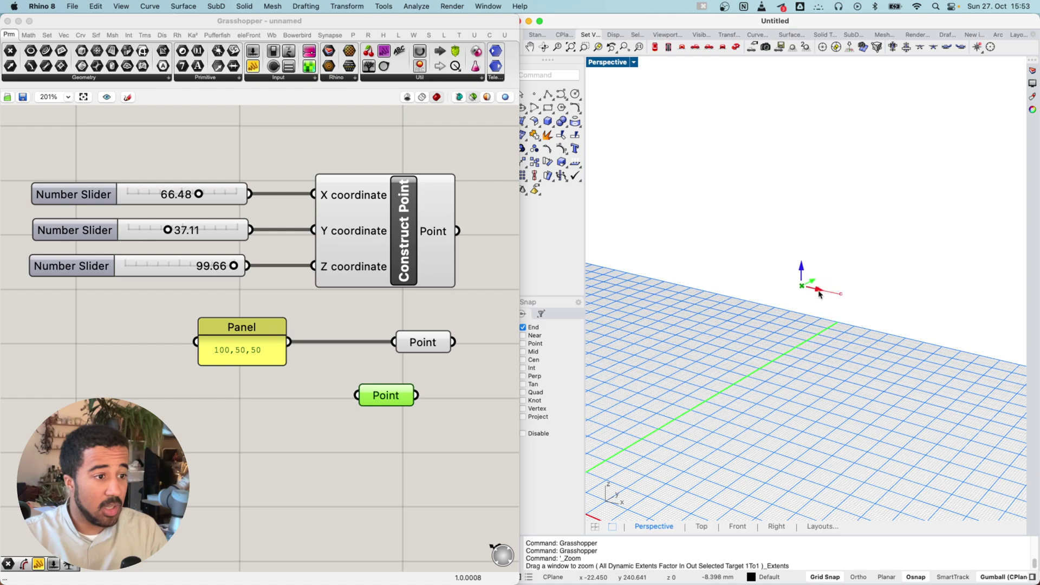
right_drag(727, 291, 817, 302)
Reselect the standalone Point parameter, reposition its point along X and Y with the gumball, and set the parameter slightly lower on the canvas.
click(396, 432)
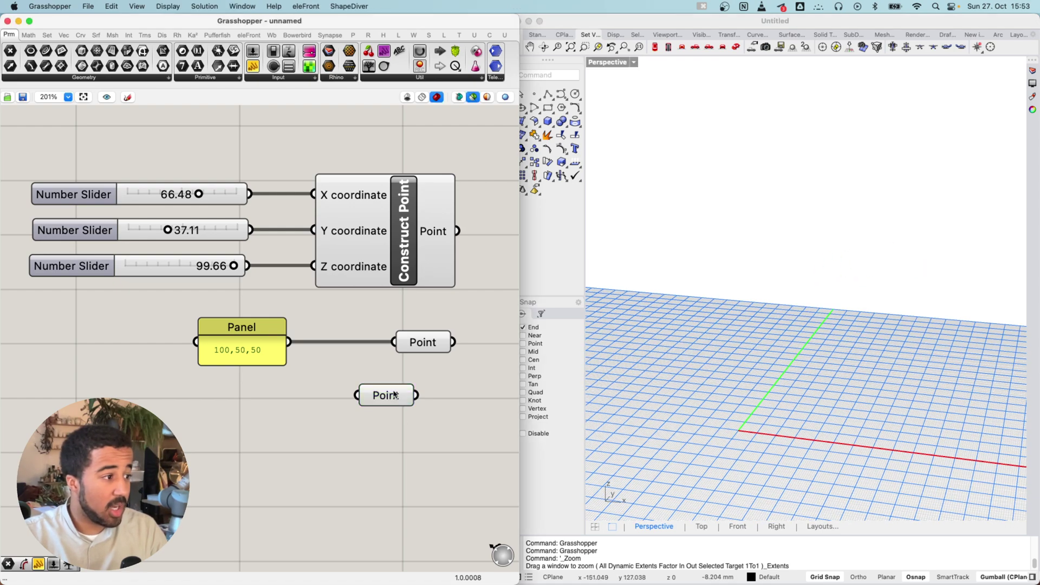
drag(390, 396, 417, 381)
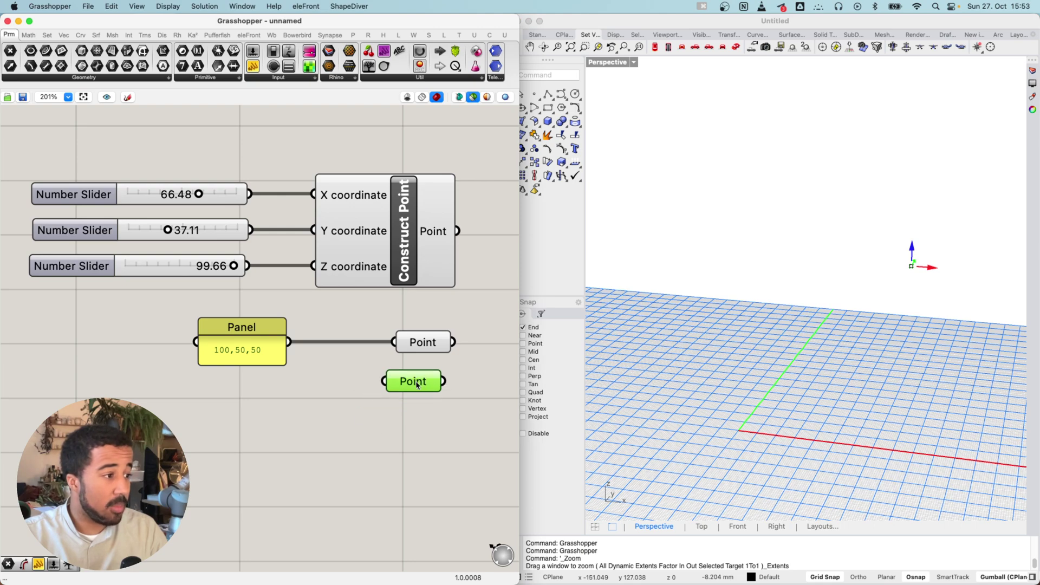
click(880, 267)
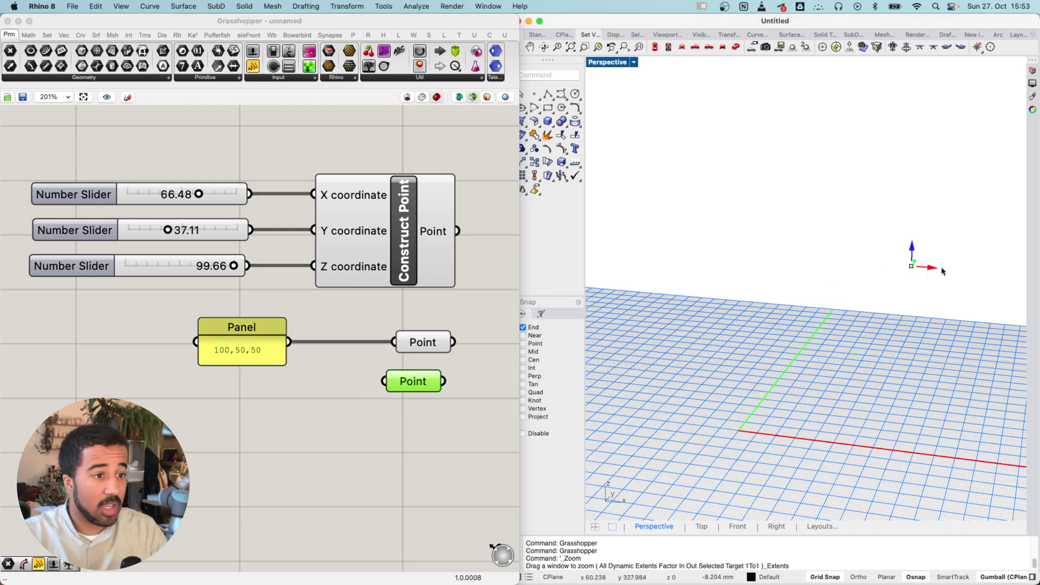
drag(931, 268, 848, 260)
right_drag(897, 255, 844, 268)
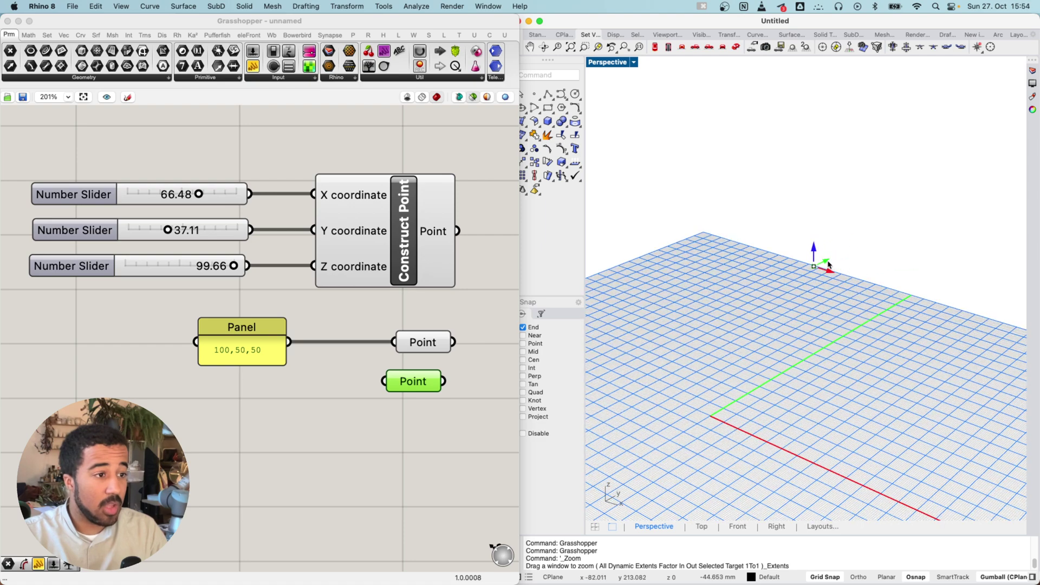
drag(814, 267, 839, 254)
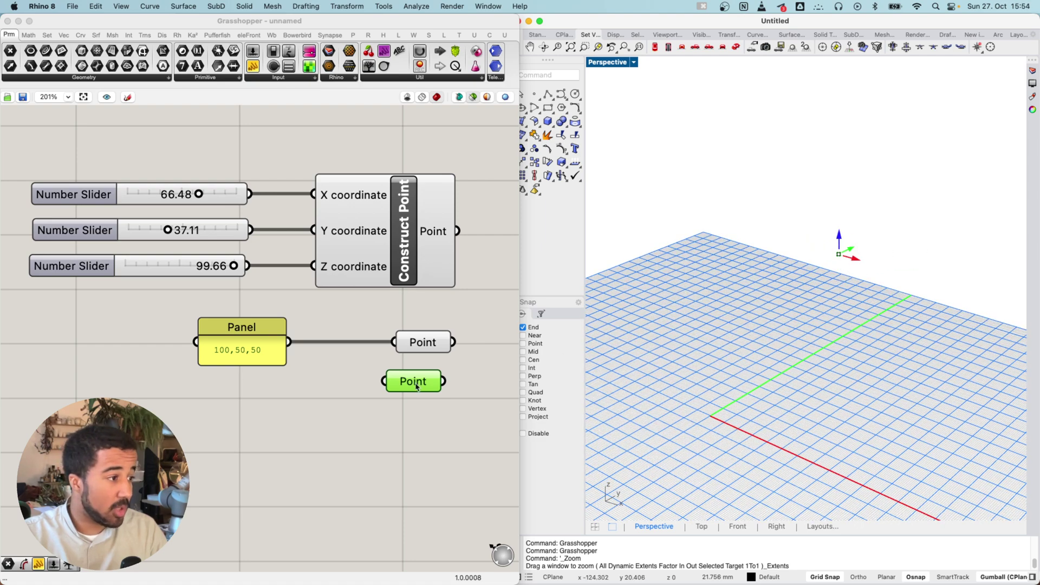
drag(416, 387, 404, 406)
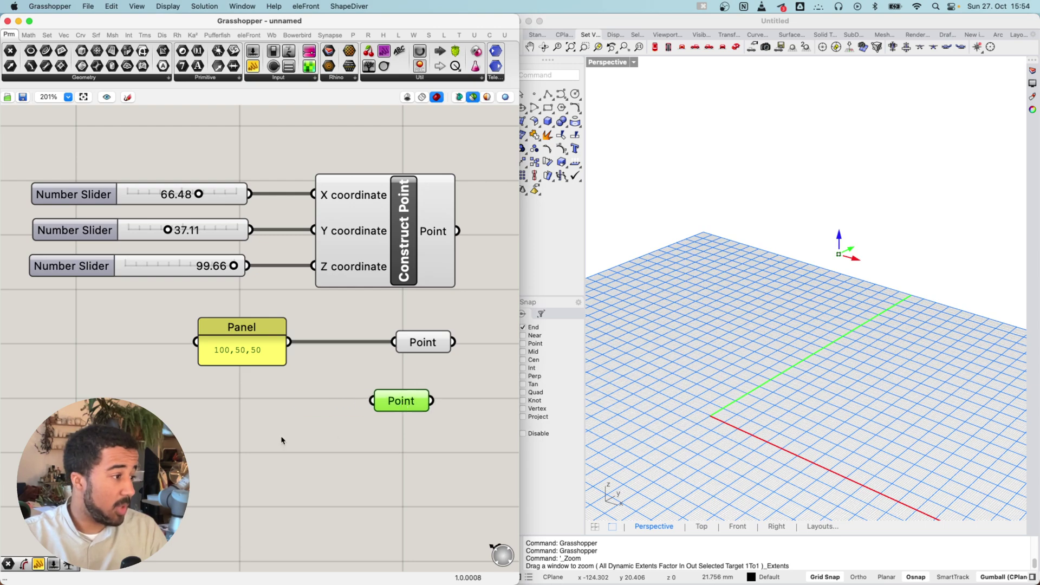
Create another standalone Point parameter from typed coordinates beginning 100,50, below the existing ones.
double_click(282, 439)
text(100)
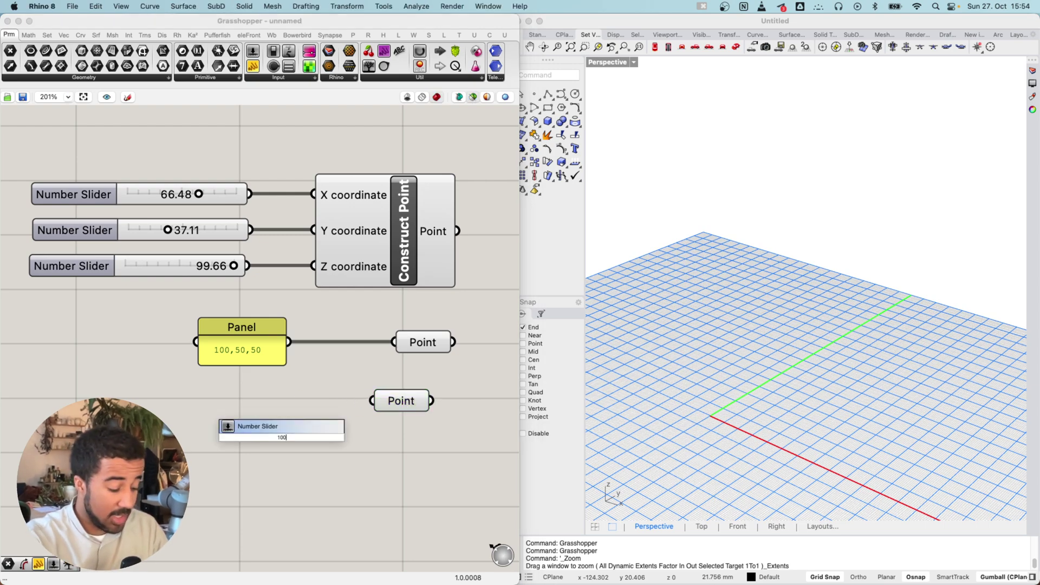
text(,50)
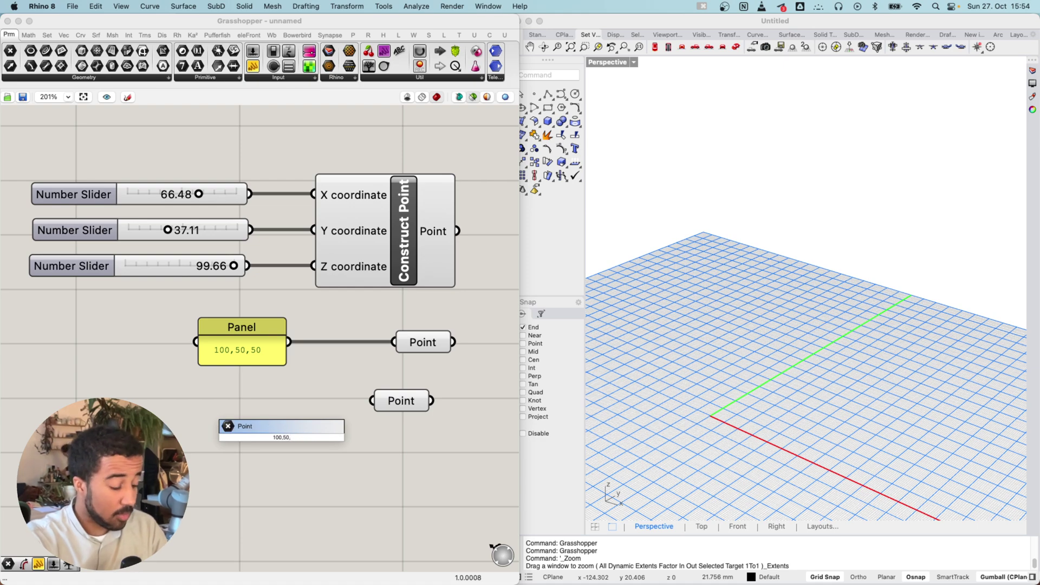
key(Return)
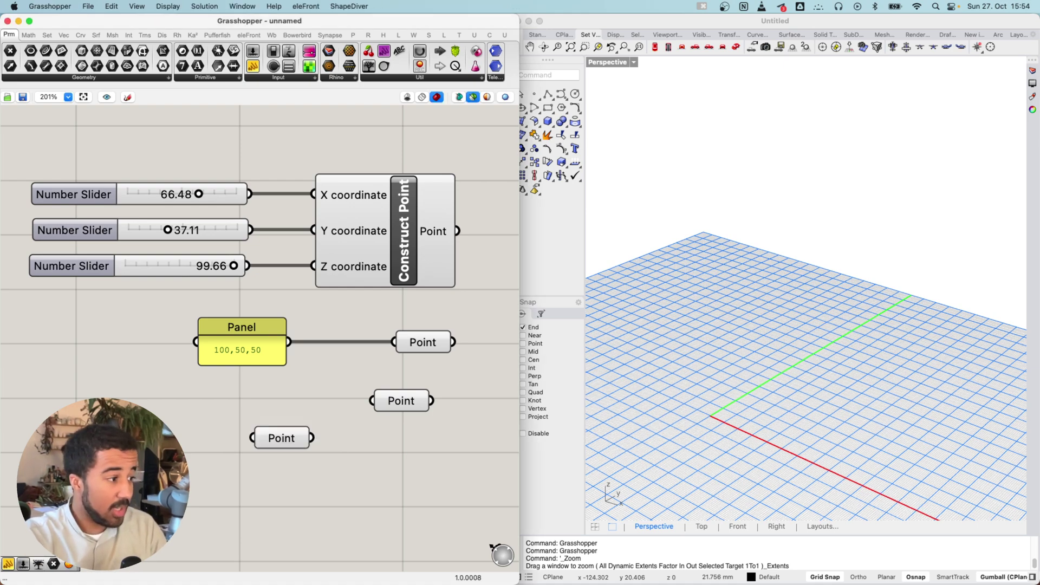
Preview the points from the panel-fed Point, the Construct Point component and the first standalone Point one by one.
click(427, 344)
right_drag(847, 360, 876, 329)
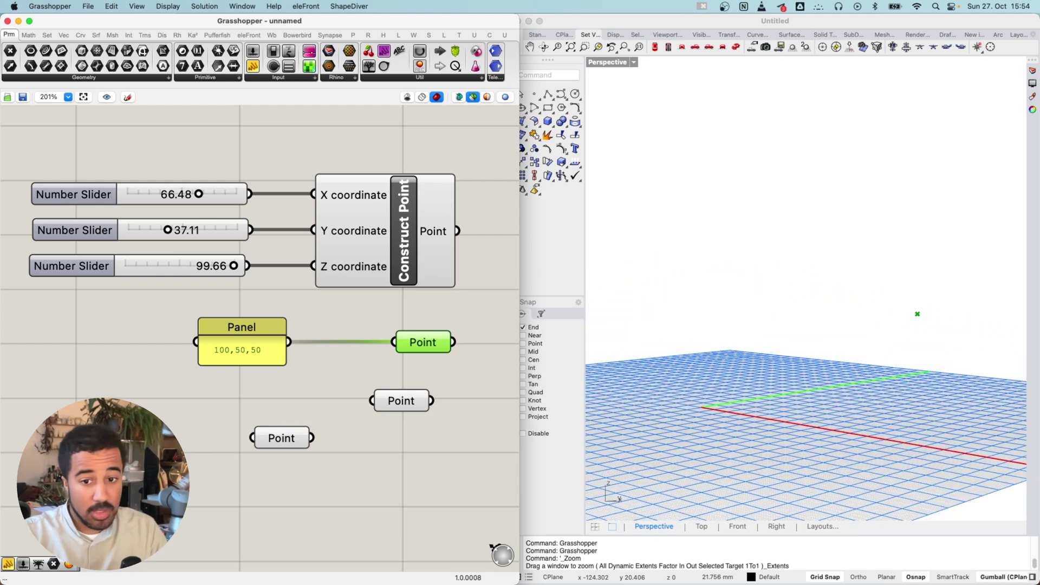
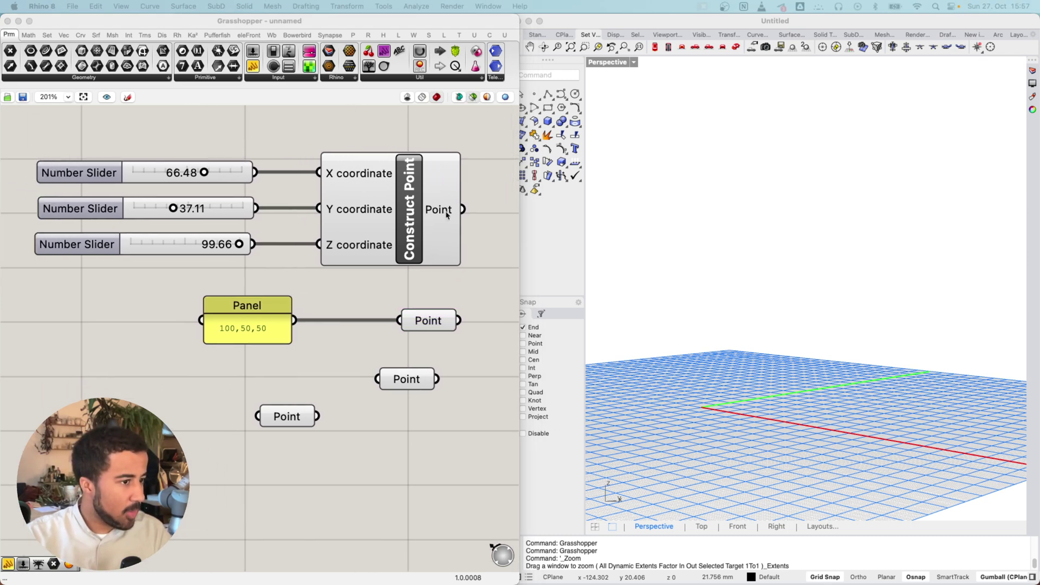
click(458, 156)
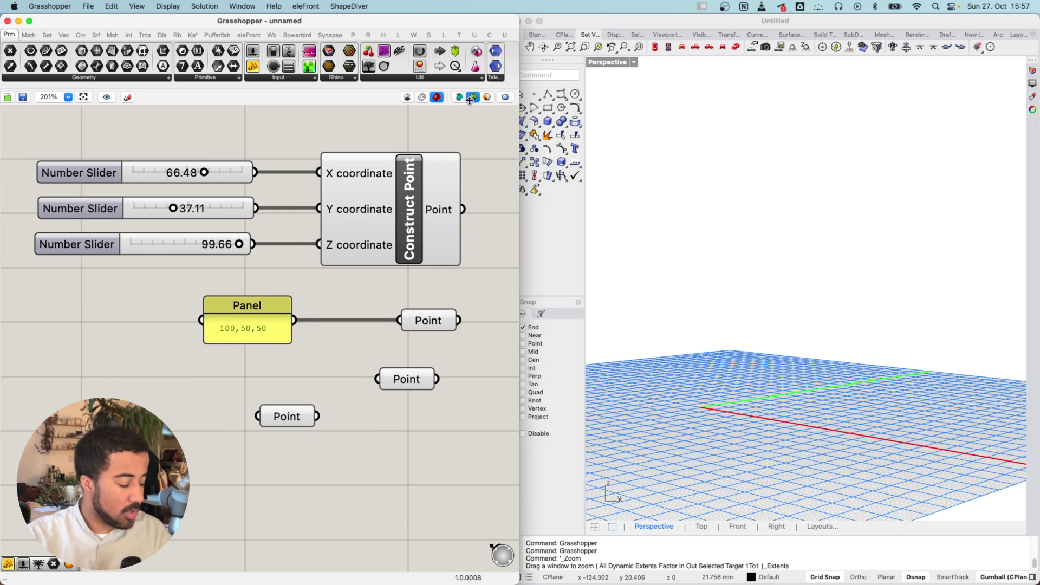
right_drag(473, 141, 446, 148)
click(378, 217)
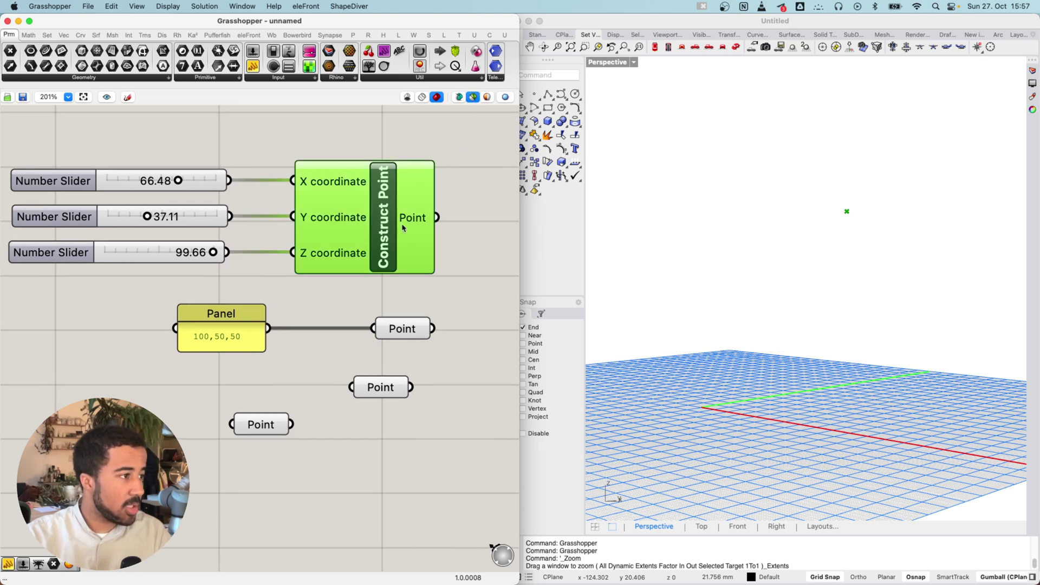
right_drag(900, 303, 867, 315)
click(404, 329)
click(377, 382)
Stack the two standalone Point parameters in a column beneath the panel-fed Point parameter.
drag(259, 424, 382, 385)
drag(366, 432, 380, 429)
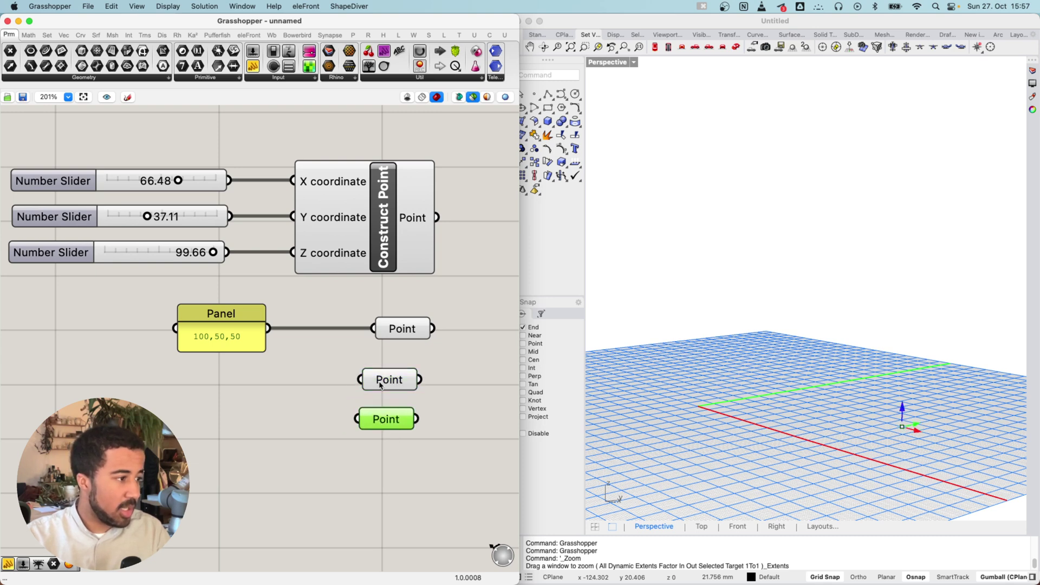
click(381, 384)
Turn off selected-only preview so the points from all components are drawn in the viewport.
click(402, 330)
click(393, 382)
click(457, 208)
right_drag(775, 222, 819, 273)
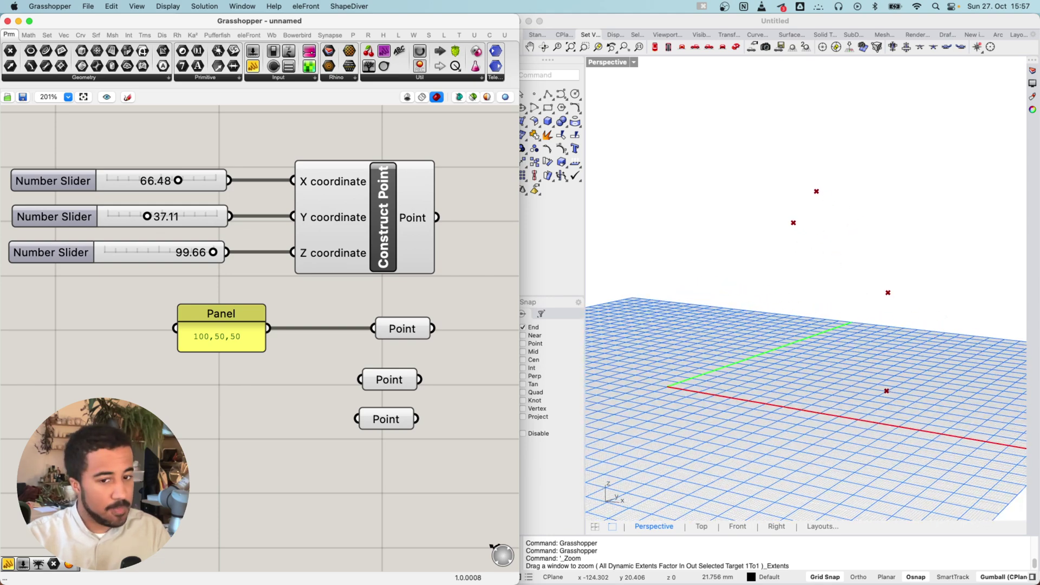
Look through the curve primitives for the available rectangle components, including Rectangle 2Pt.
scroll(282, 514, down, 3)
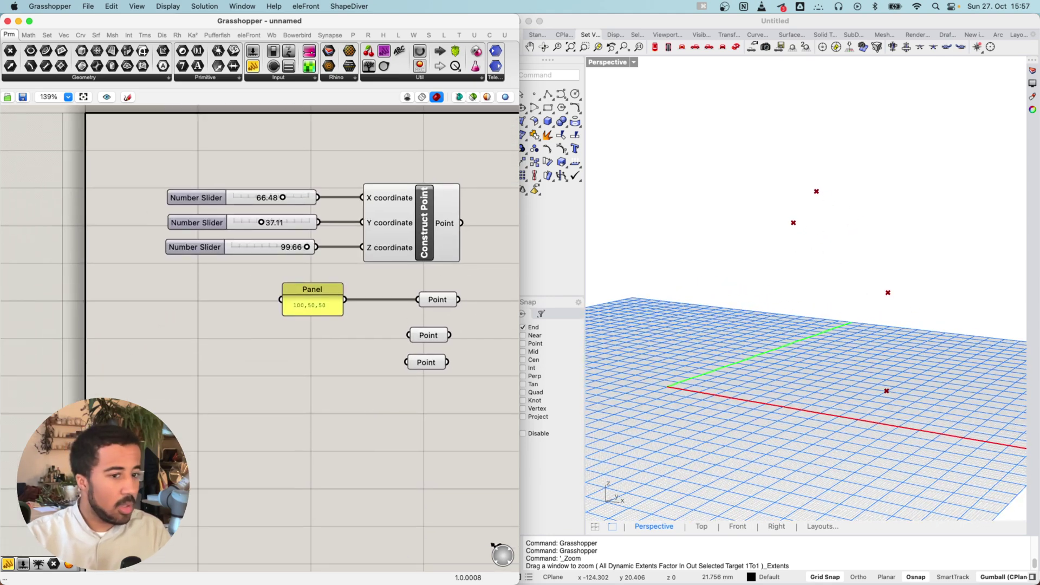
right_drag(345, 466, 305, 453)
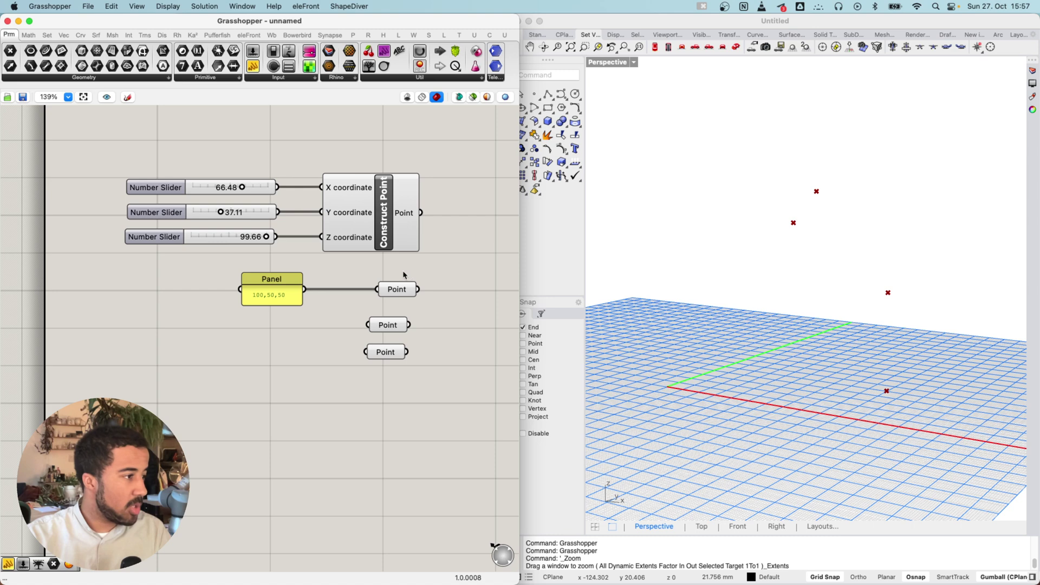
mouse_move(48, 40)
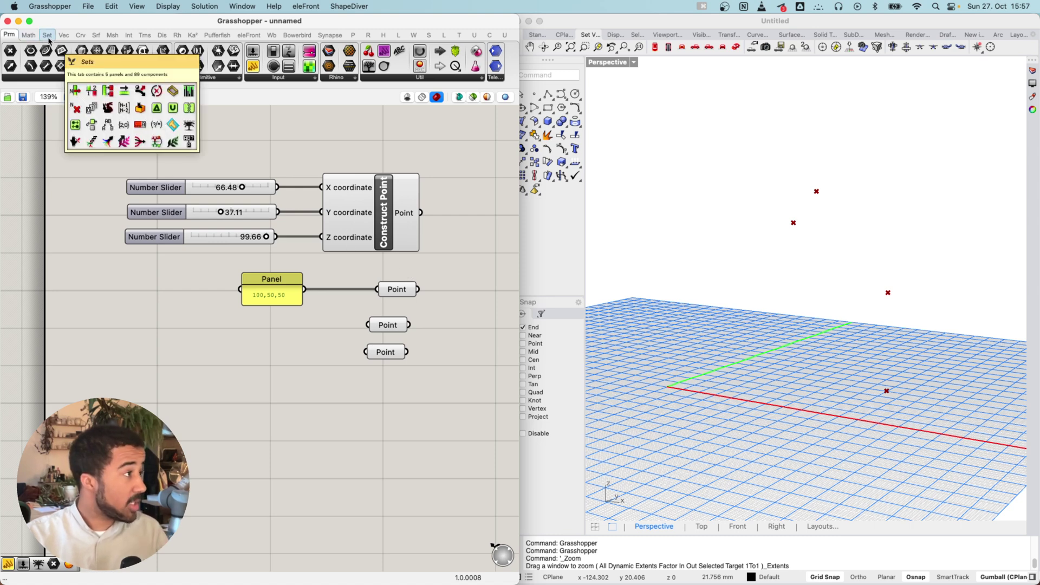
click(82, 35)
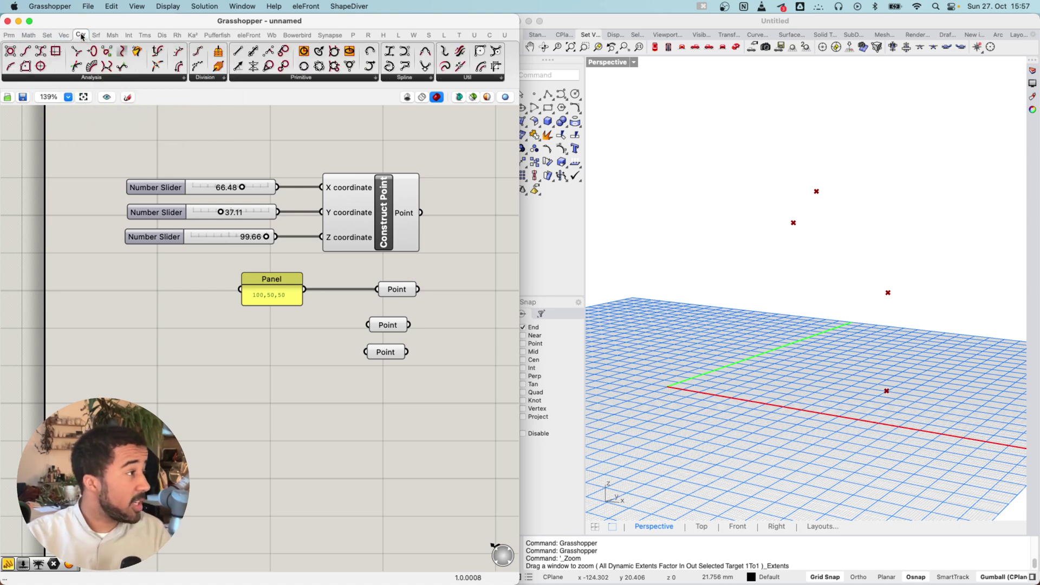
click(317, 79)
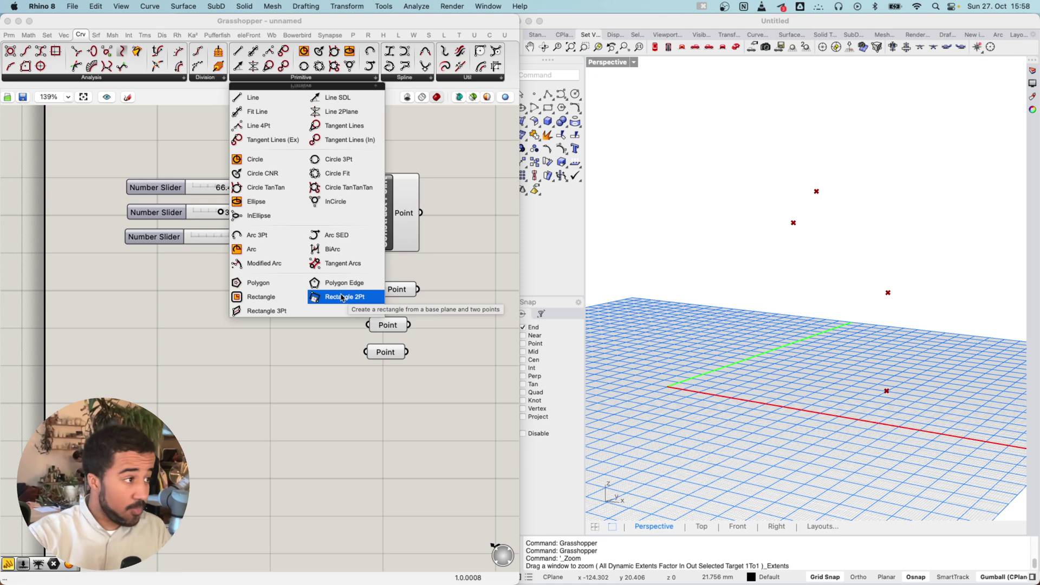
click(316, 439)
Delete the panel and all three Point parameters, and place a copy of Construct Point with its three sliders below the original.
drag(440, 263, 211, 375)
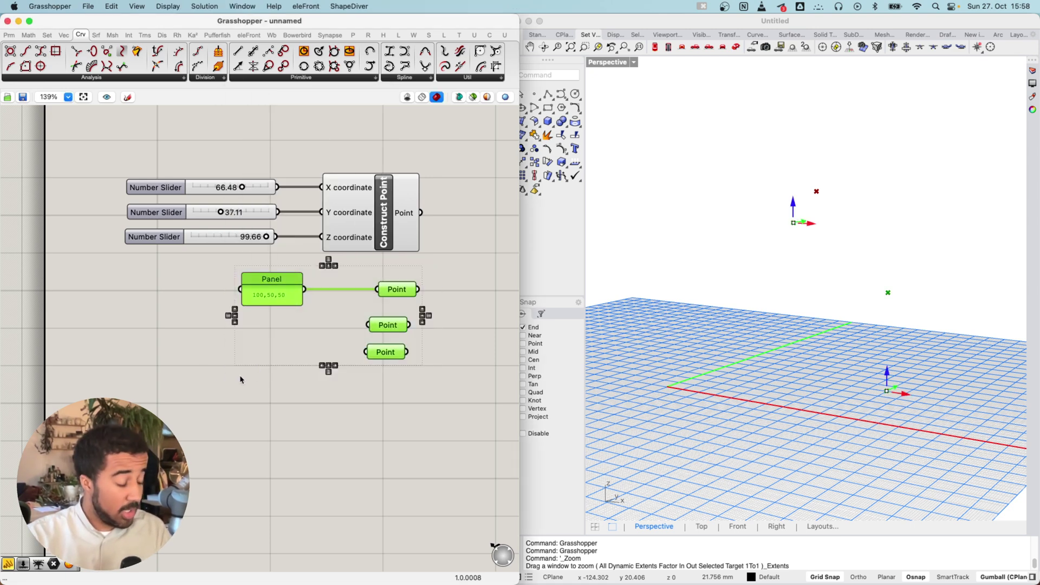
key(Delete)
drag(429, 143, 163, 257)
key(super+c)
key(super+v)
drag(374, 221, 363, 335)
right_drag(430, 319, 356, 315)
click(355, 272)
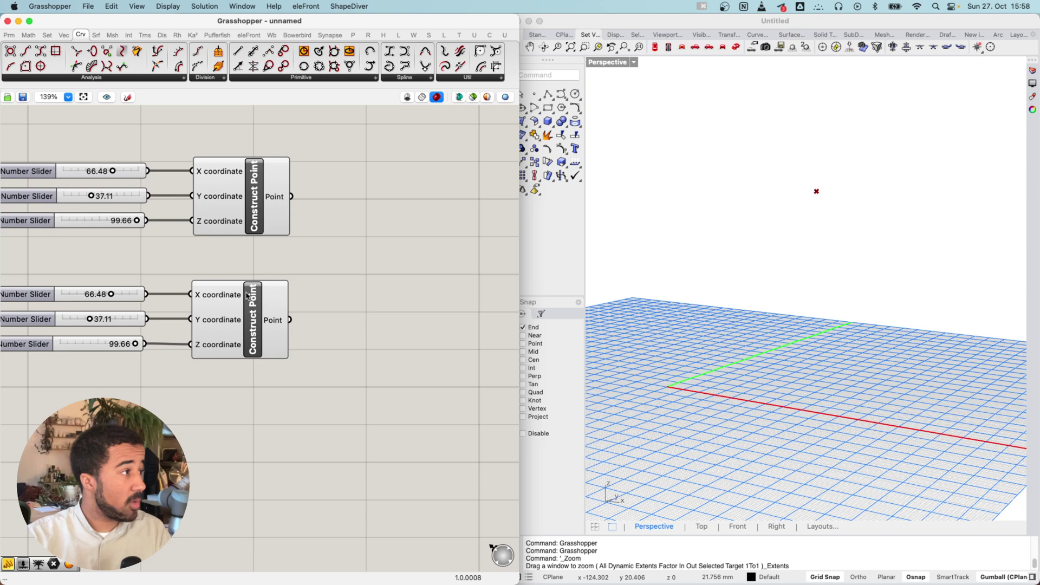
Add a Rectangle 2Pt component and connect the upper constructed point to Point A and the lower one to Point B.
click(311, 78)
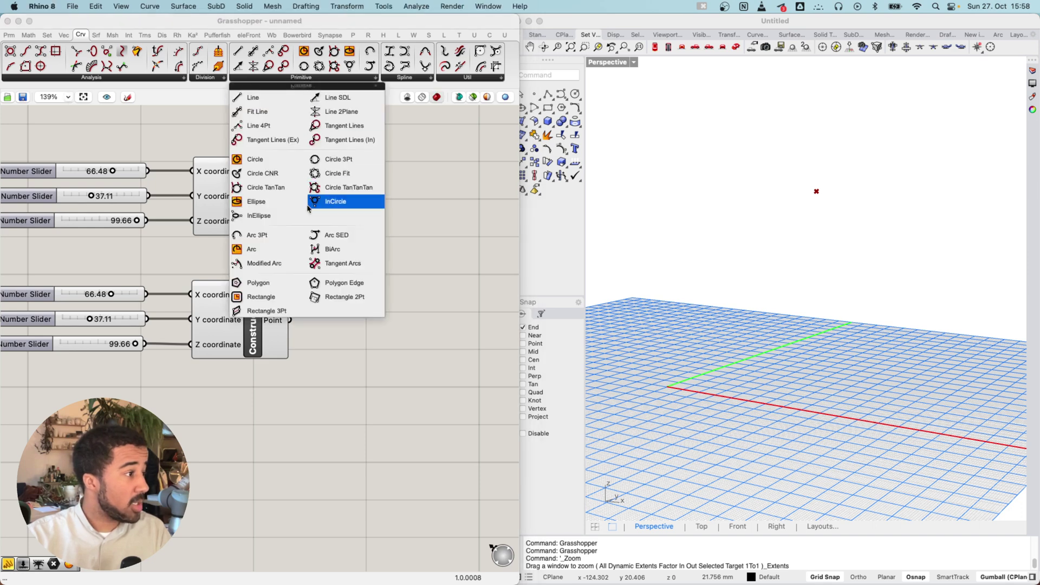
click(336, 301)
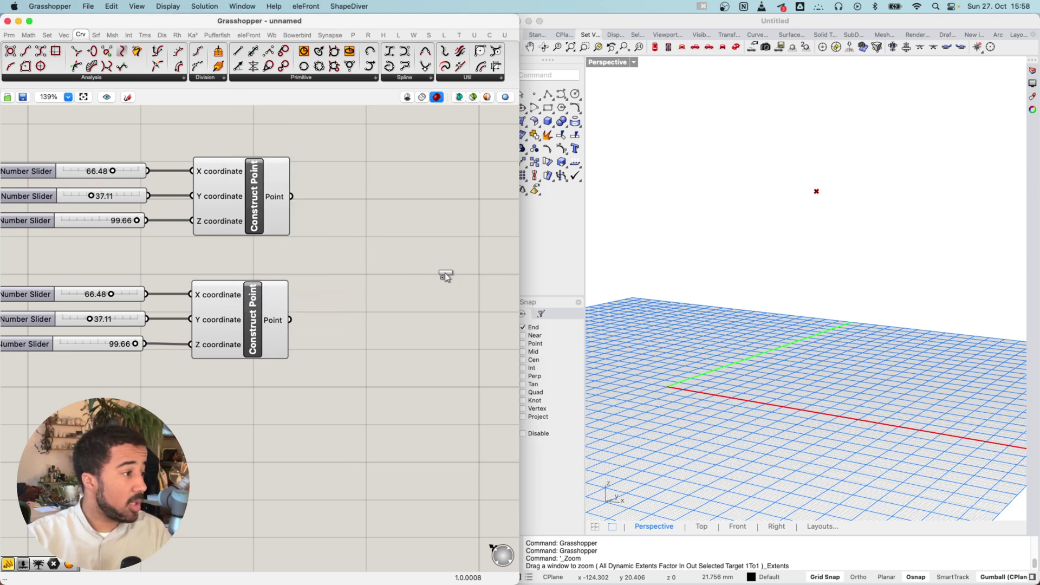
click(434, 250)
drag(294, 198, 334, 232)
right_drag(274, 222, 328, 228)
drag(346, 202, 440, 248)
drag(343, 326, 453, 275)
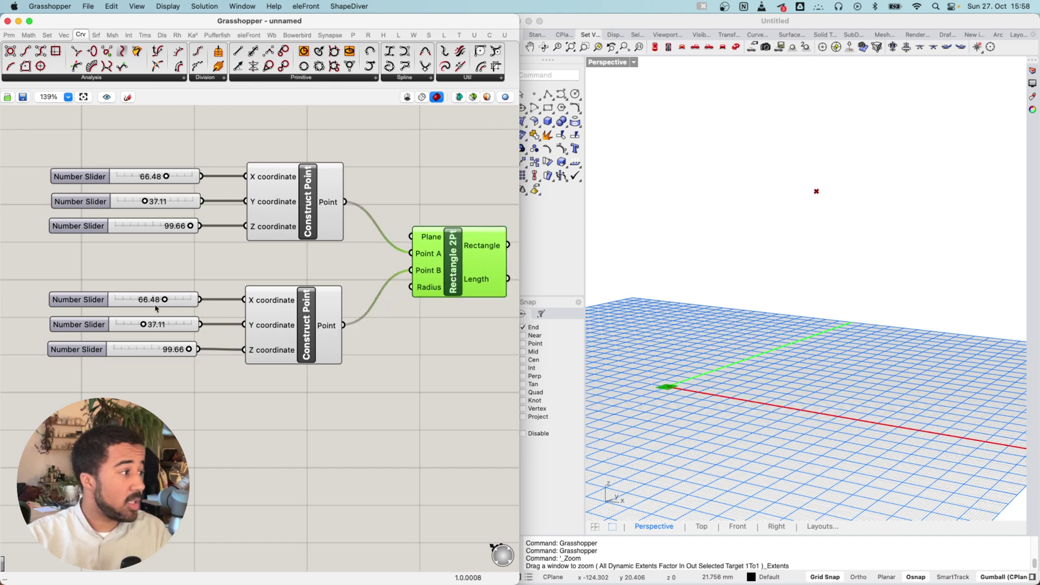
Set the lower point's X to 5.95 and Y to 66.65 and the upper point's Y to 19.10.
scroll(650, 281, up, 10)
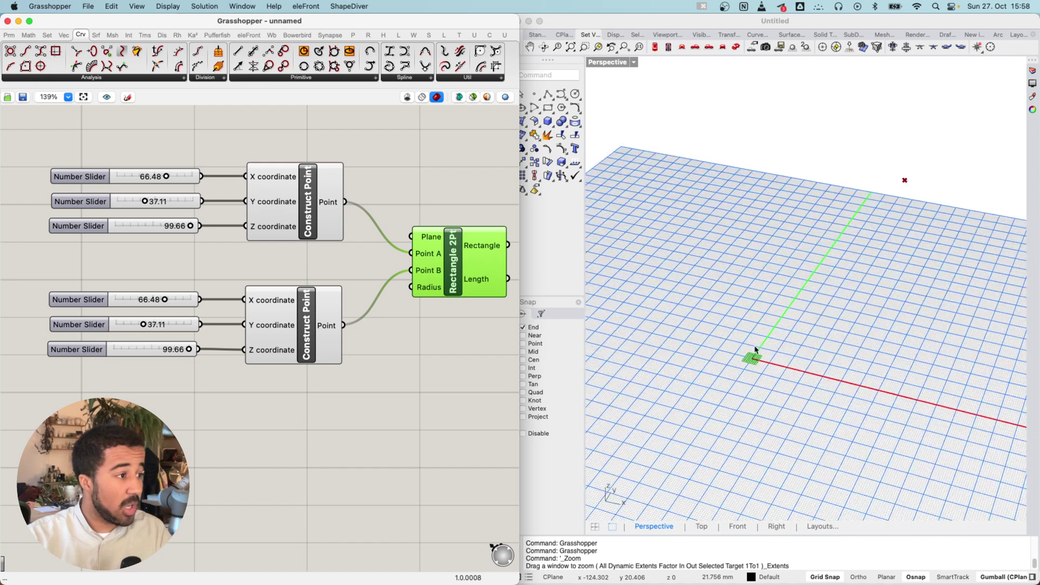
scroll(720, 352, down, 10)
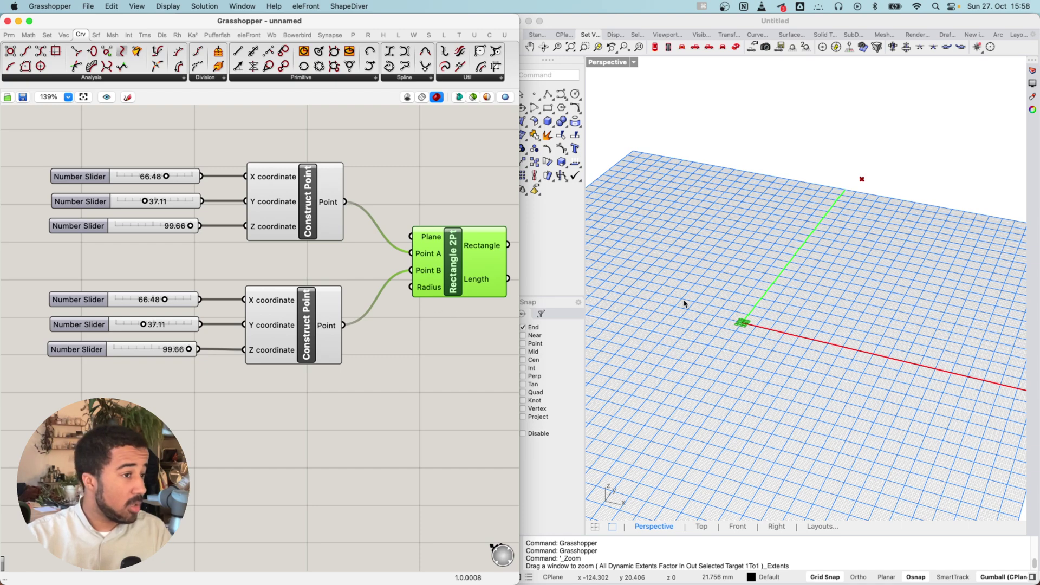
scroll(685, 303, down, 3)
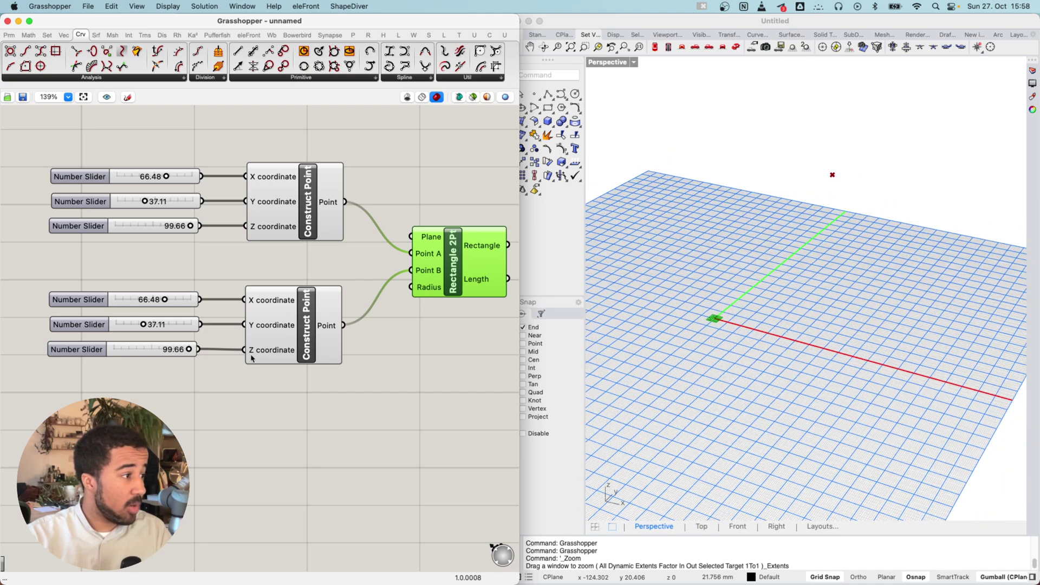
drag(143, 324, 121, 302)
mouse_move(145, 201)
mouse_down()
mouse_move(123, 201)
mouse_move(131, 202)
mouse_up()
scroll(797, 288, up, 4)
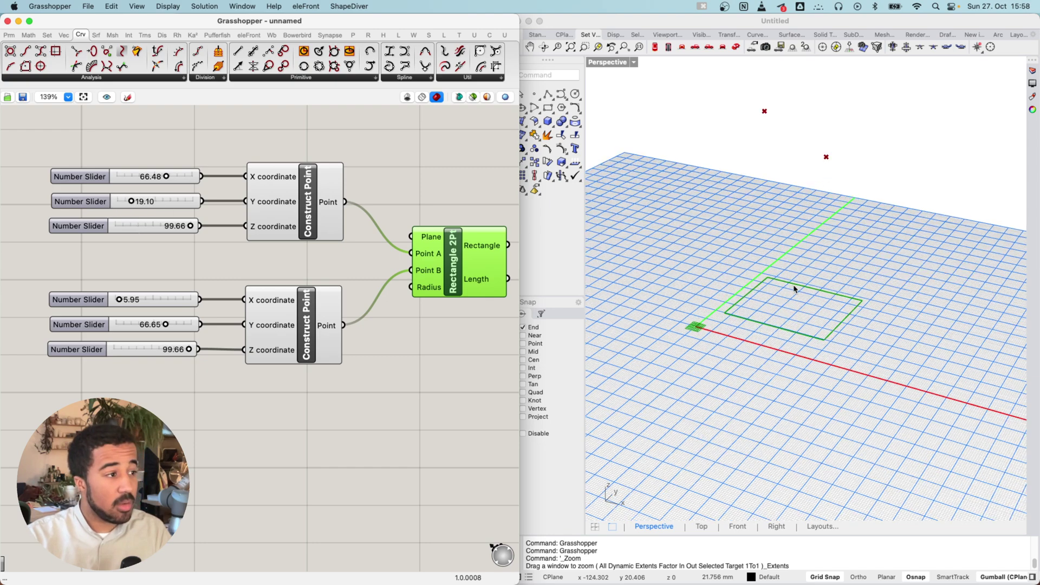
scroll(733, 309, down, 5)
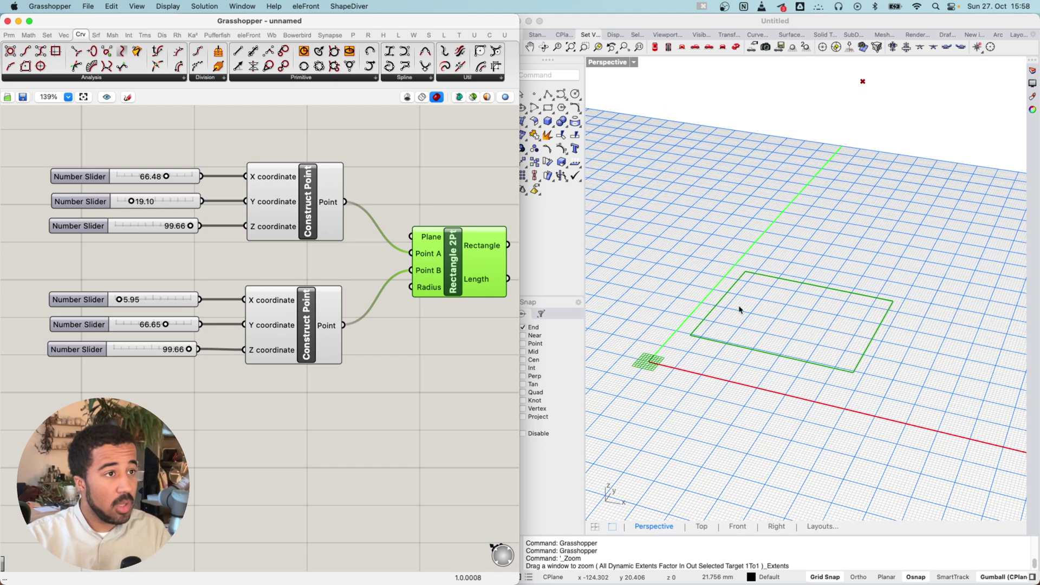
right_drag(804, 337, 817, 360)
right_drag(752, 340, 783, 338)
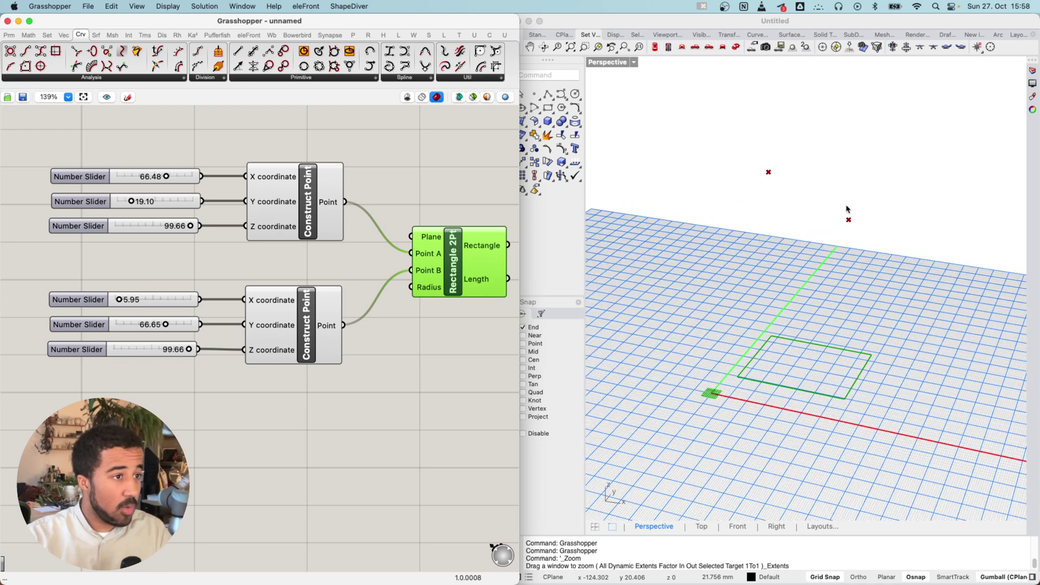
Set the lower point's Z coordinate to 19.68.
drag(185, 349, 129, 355)
right_drag(464, 305, 381, 319)
right_drag(738, 352, 810, 384)
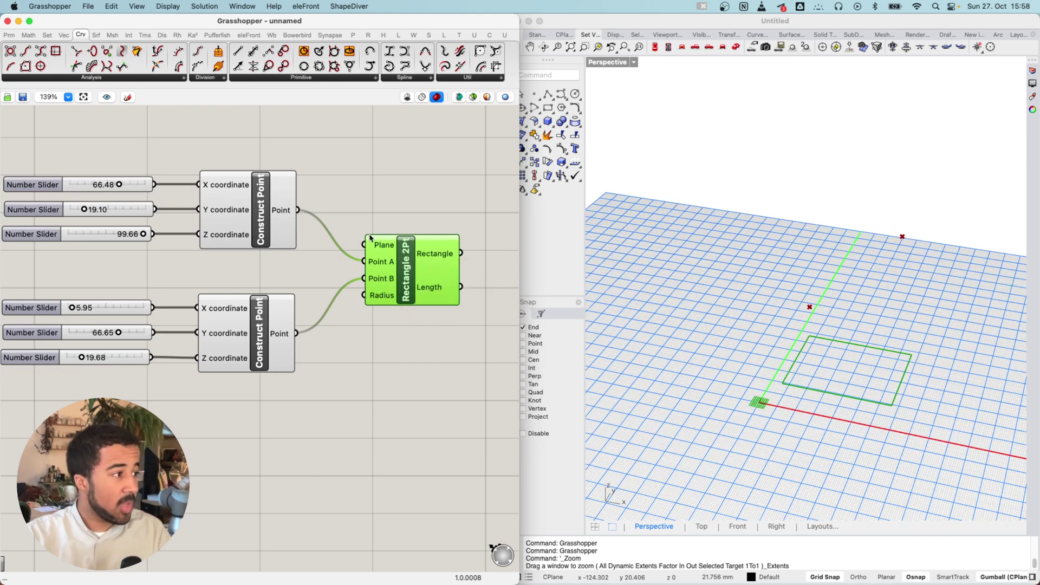
Move the upper Construct Point and its three sliders down, close above the lower Construct Point group.
right_drag(361, 239, 399, 236)
drag(319, 115, 129, 255)
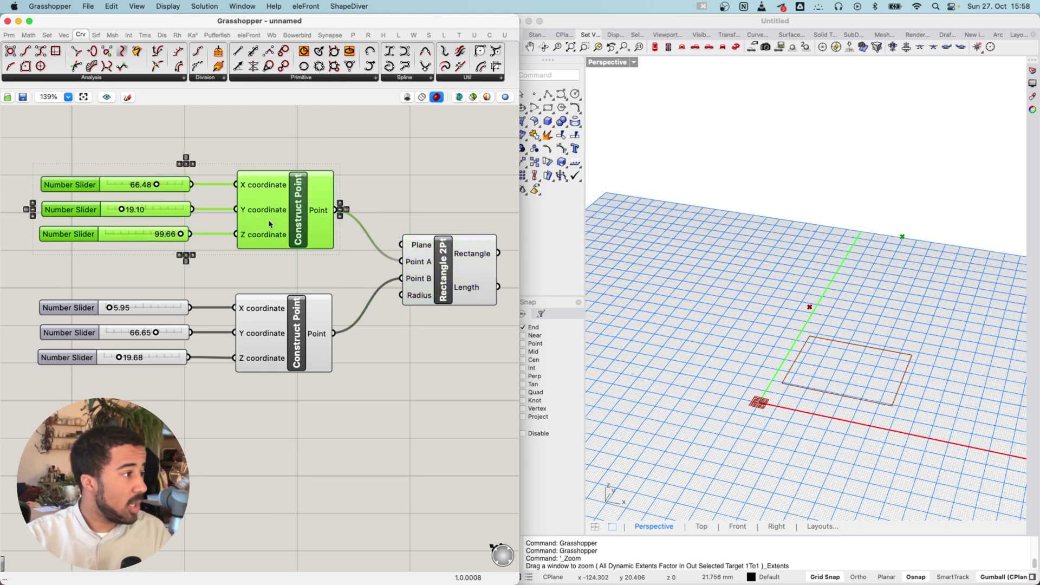
drag(268, 220, 269, 263)
click(417, 157)
right_drag(407, 251, 327, 240)
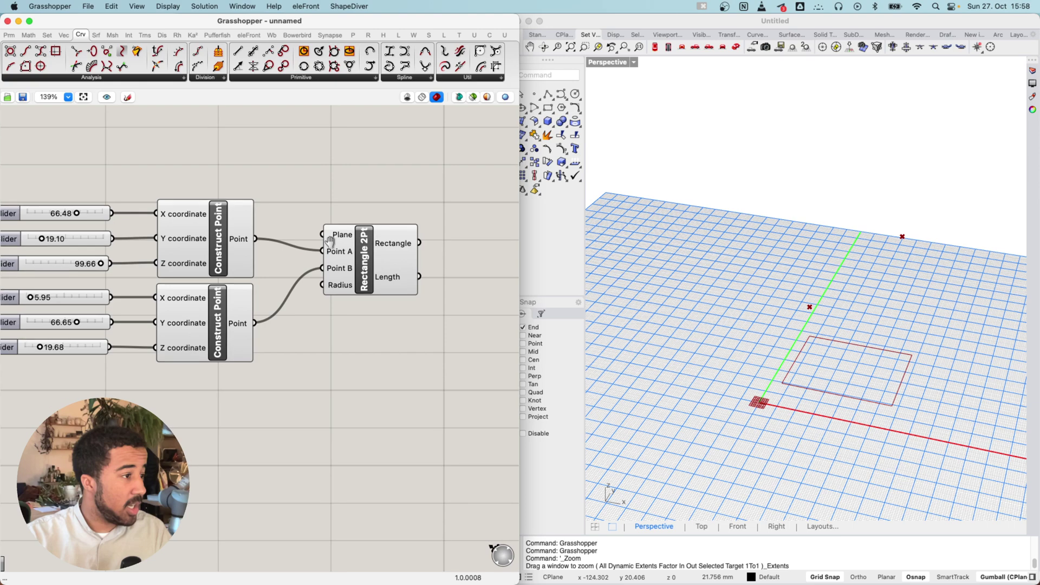
Highlight the two-point rectangle in the viewport and set the upper point's Y coordinate to 10.45.
click(346, 250)
right_drag(106, 265, 154, 261)
mouse_move(90, 235)
mouse_down()
mouse_move(165, 232)
mouse_move(78, 241)
mouse_move(179, 237)
mouse_move(83, 242)
mouse_up()
Compare the rectangle's corners with the two points in the Top view and return to the Perspective view.
right_drag(772, 334, 772, 432)
click(704, 526)
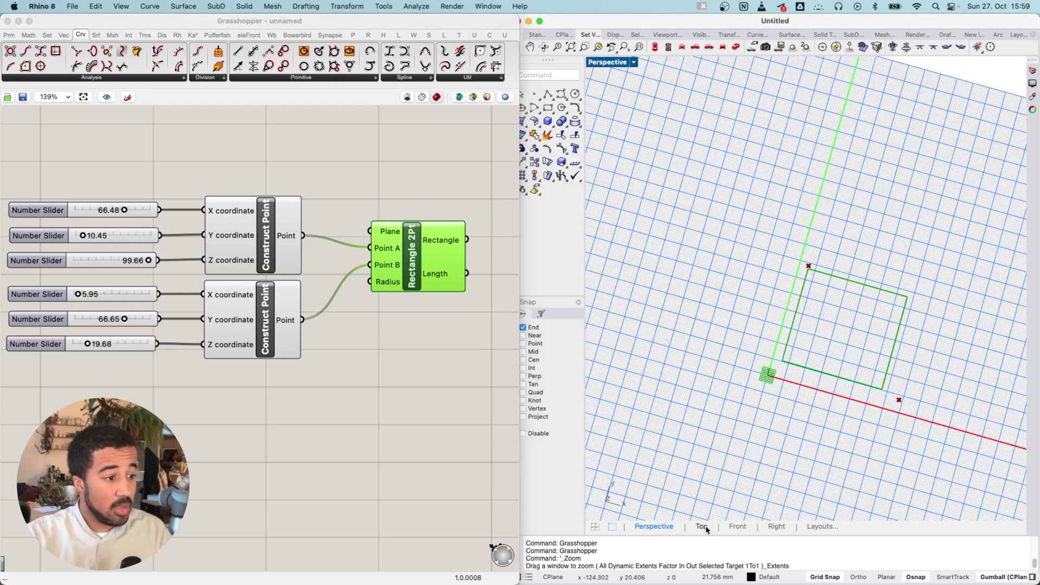
scroll(899, 286, down, 4)
right_drag(948, 237, 757, 355)
scroll(757, 356, down, 8)
scroll(757, 356, down, 4)
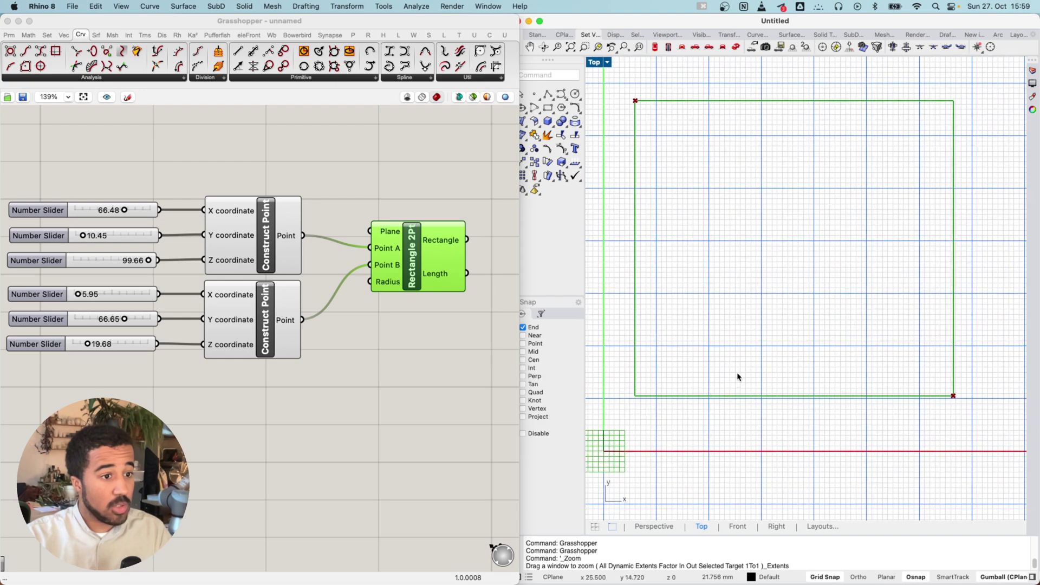
click(664, 529)
right_drag(856, 282, 802, 342)
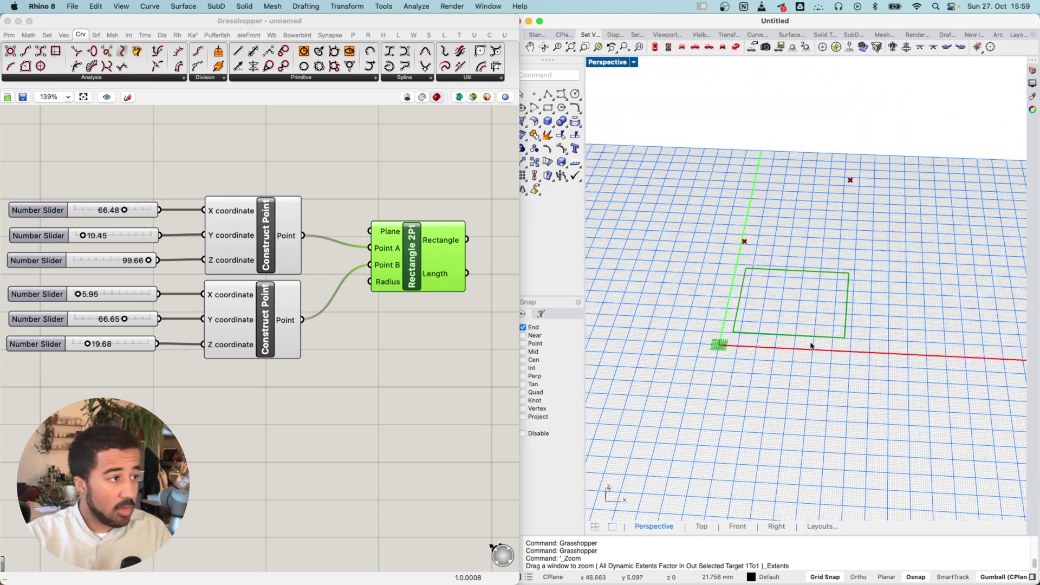
Add a Rectangle component and position it on the free canvas below the lower Construct Point.
click(282, 80)
click(281, 80)
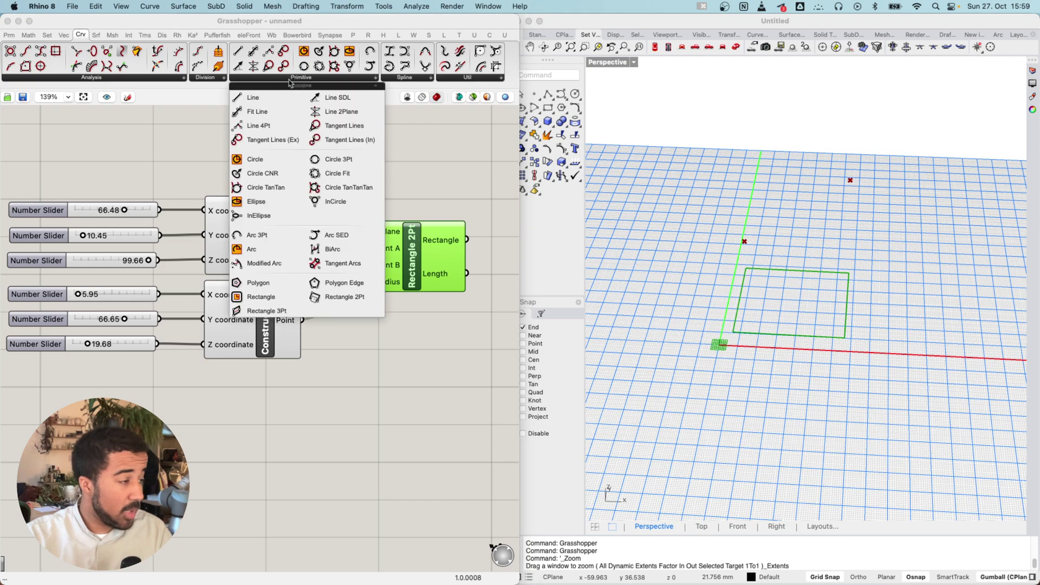
click(275, 300)
click(326, 449)
right_drag(245, 489, 327, 373)
drag(390, 350, 334, 395)
right_drag(381, 417, 337, 382)
scroll(269, 337, up, 1)
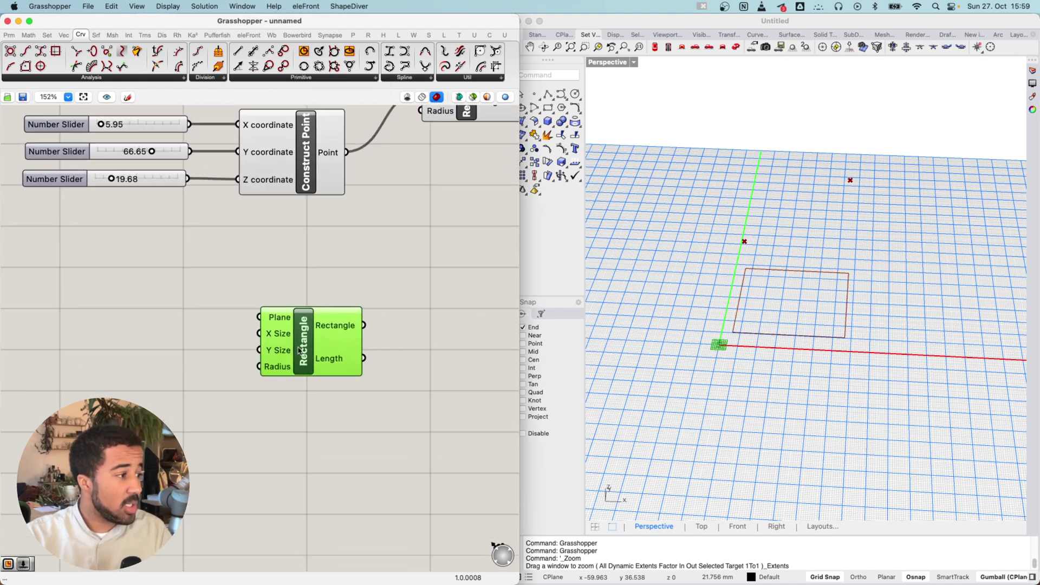
scroll(287, 363, up, 3)
scroll(288, 363, right, 3)
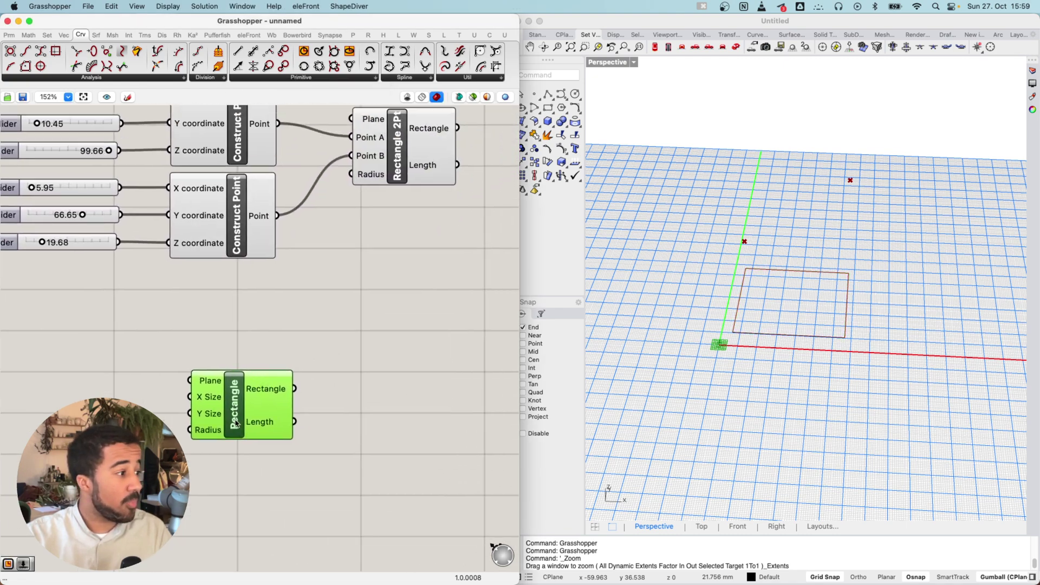
drag(237, 423, 237, 400)
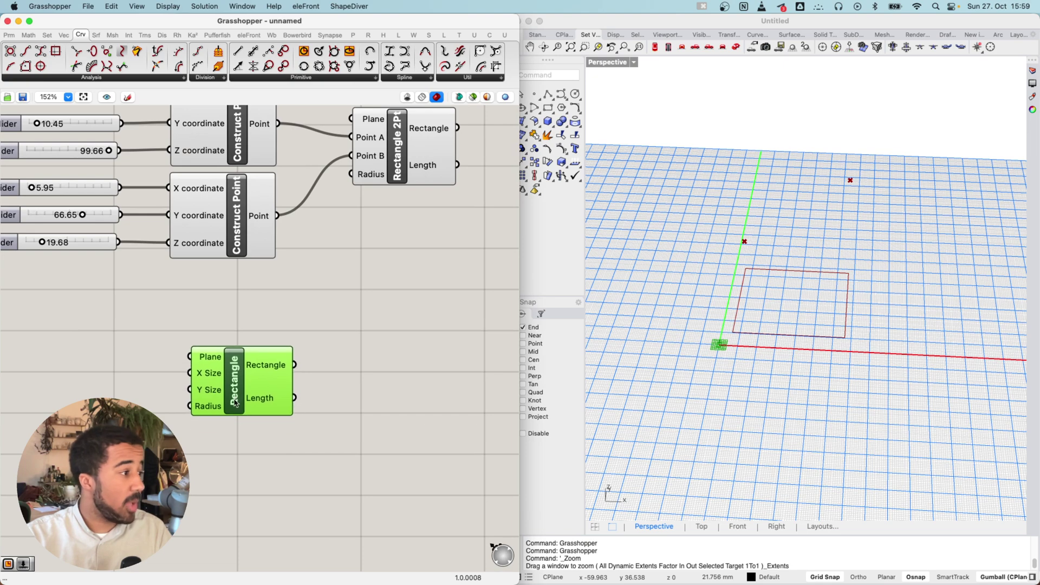
click(298, 83)
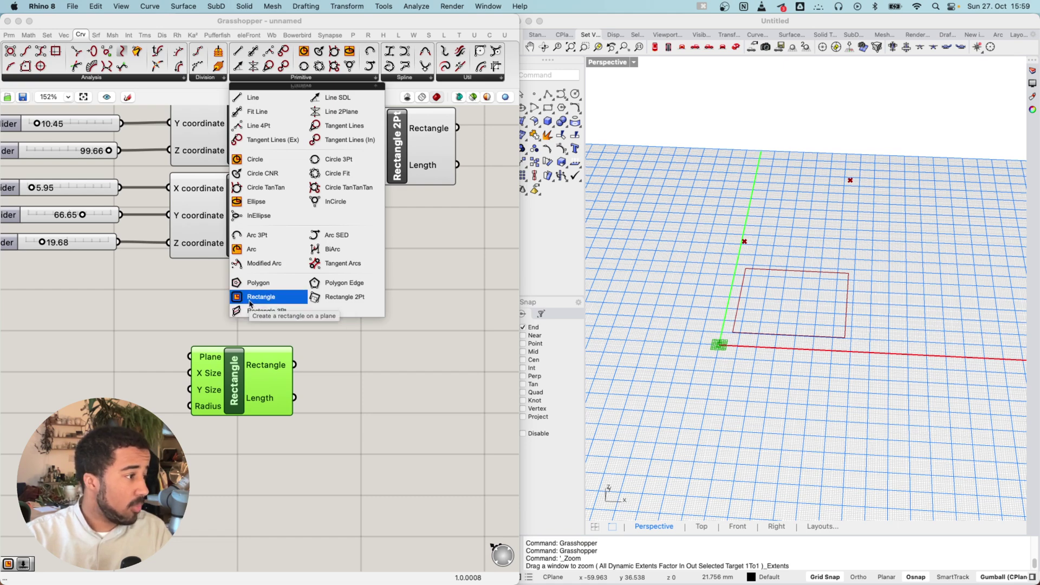
drag(246, 304, 260, 322)
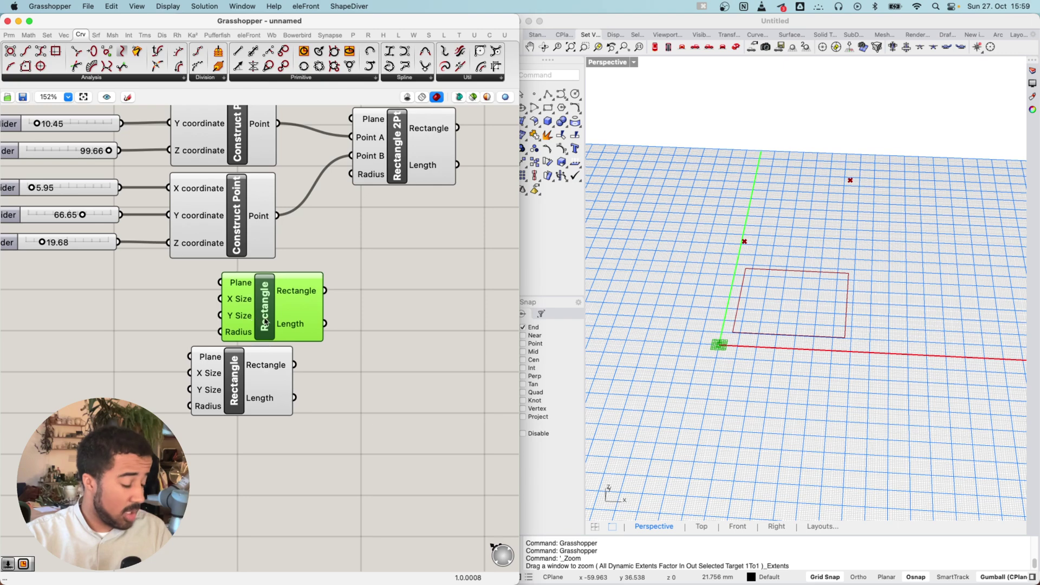
key(Delete)
Examine the Rectangle component's Plane, X Size, Y Size and Radius inputs.
right_drag(189, 336, 335, 320)
scroll(357, 349, up, 5)
scroll(378, 374, up, 4)
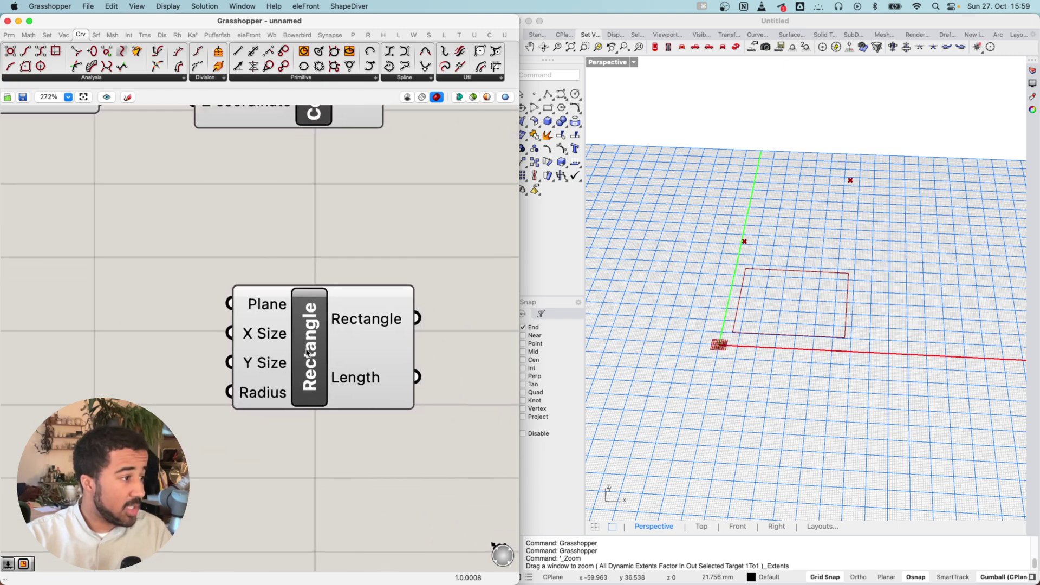
click(280, 321)
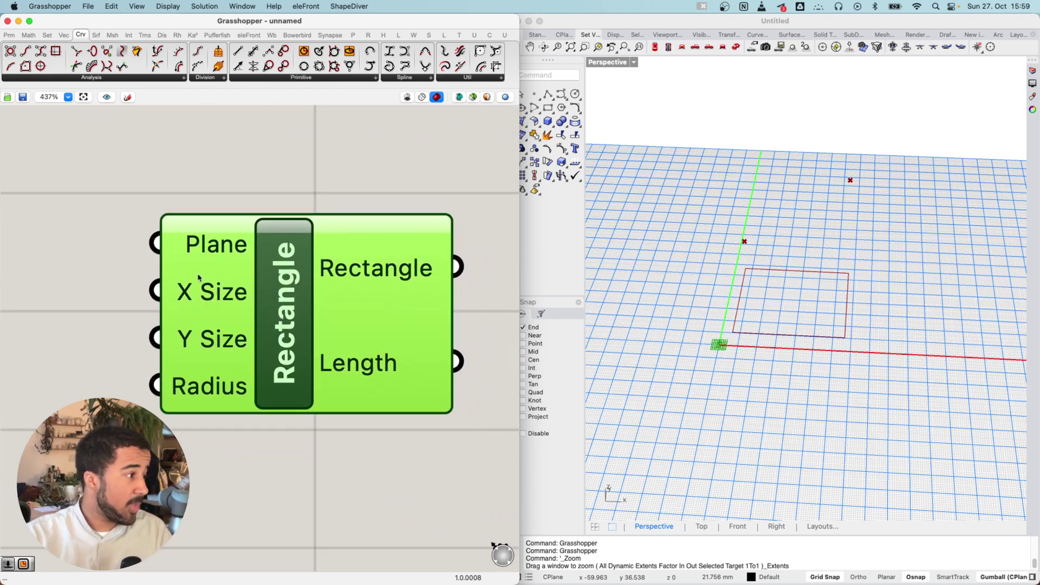
click(112, 254)
mouse_move(186, 299)
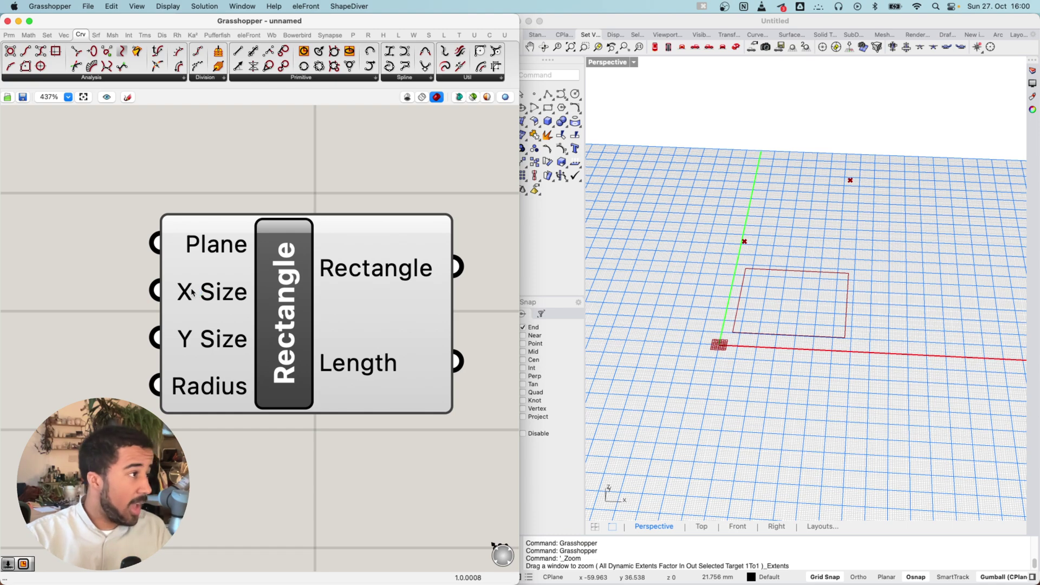
Add a Construct Domain component ahead of the Rectangle component and shift the Rectangle away to make room between them.
scroll(179, 279, down, 5)
right_drag(99, 189, 200, 244)
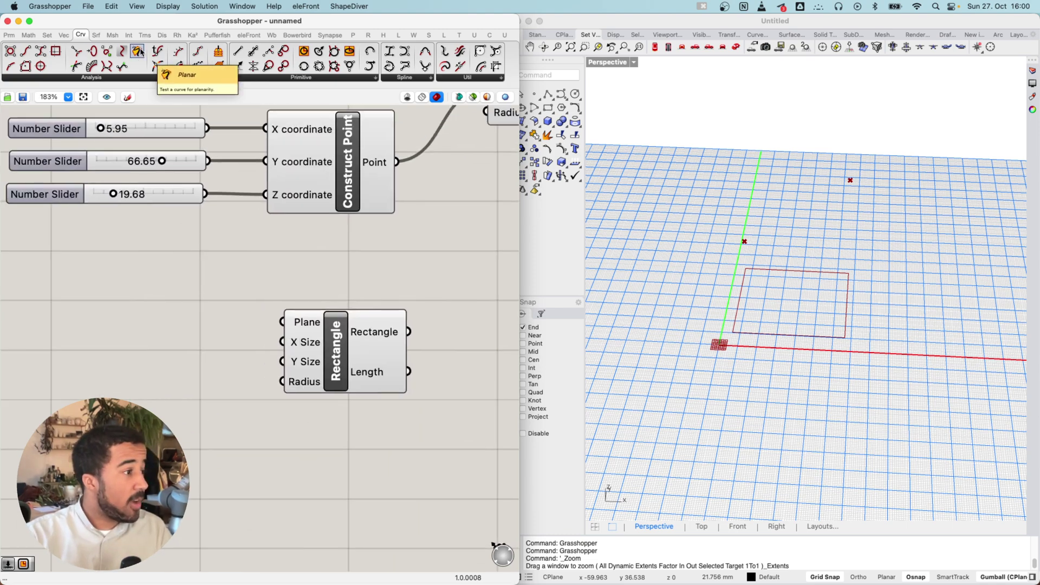
mouse_move(30, 36)
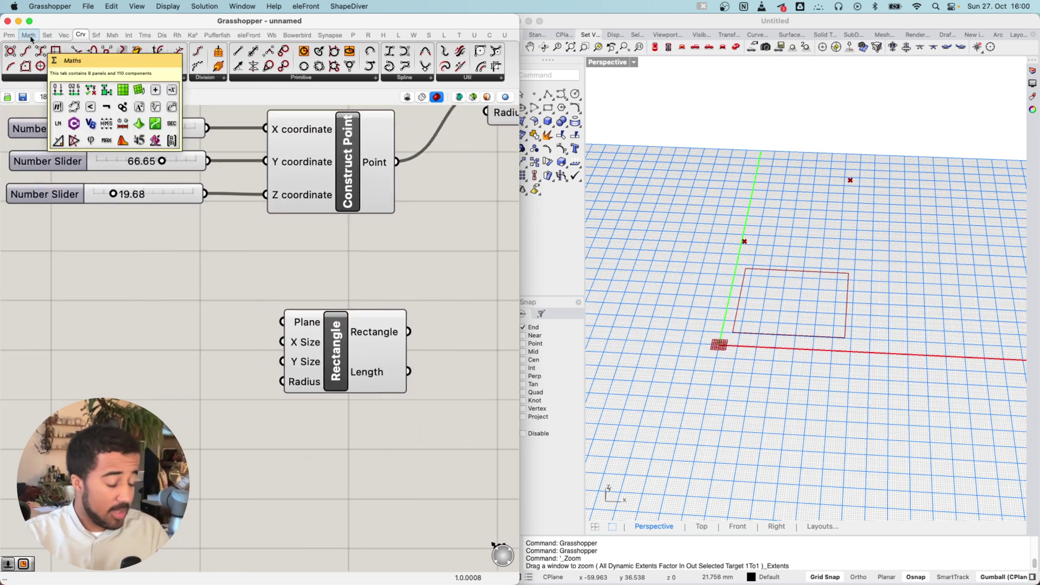
click(29, 36)
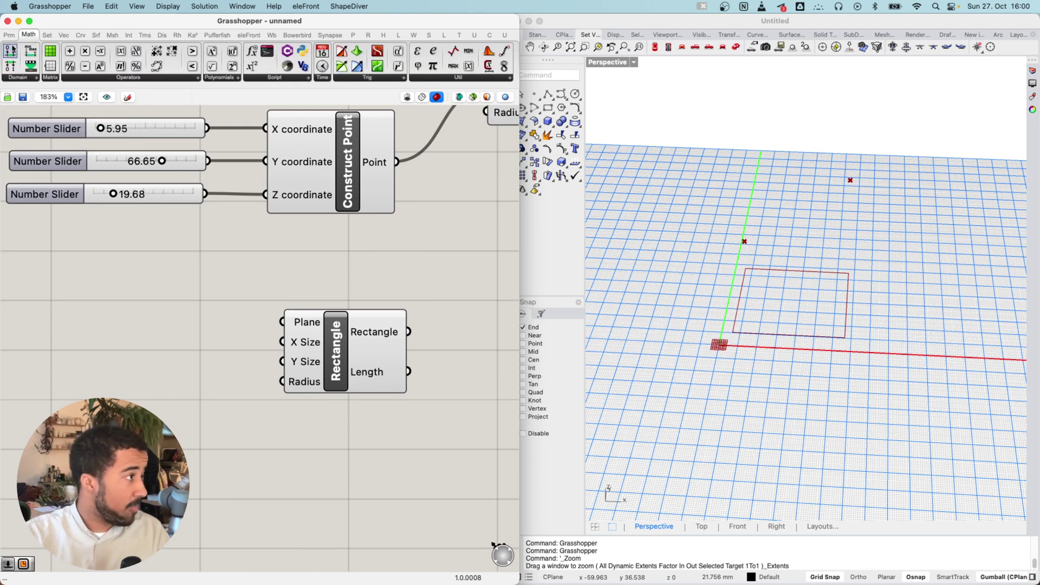
click(35, 79)
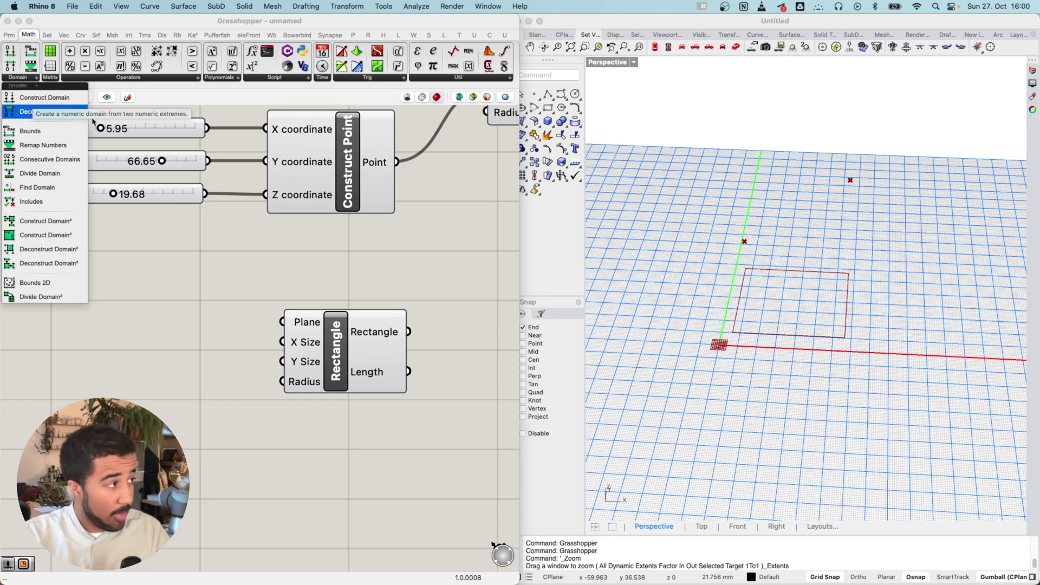
click(39, 102)
click(155, 322)
right_drag(238, 339, 298, 295)
drag(397, 316, 428, 316)
right_drag(306, 302, 319, 327)
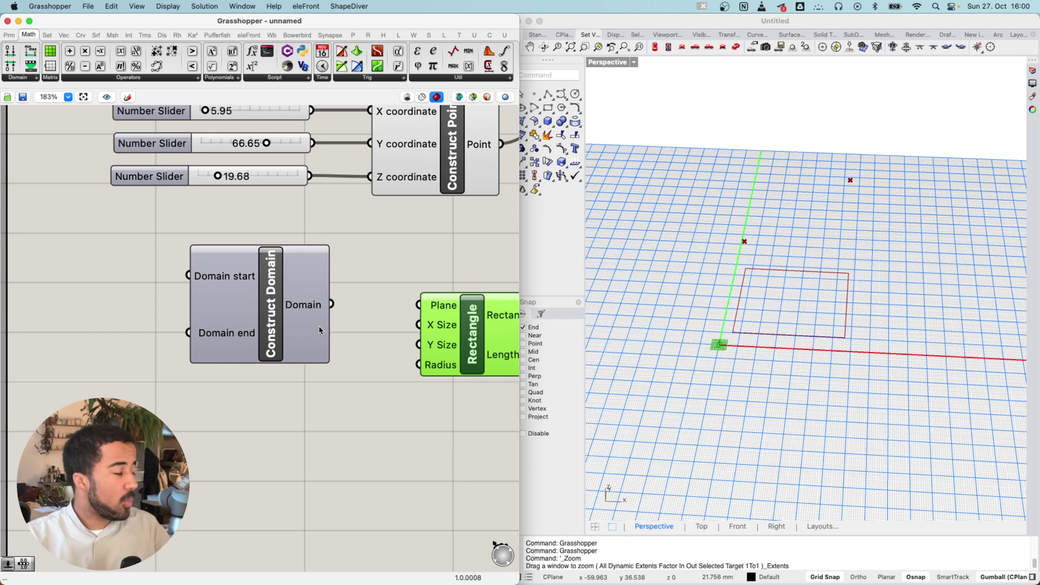
Move the Construct Domain component closer to the Rectangle component's inputs.
scroll(319, 326, up, 2)
scroll(319, 326, left, 2)
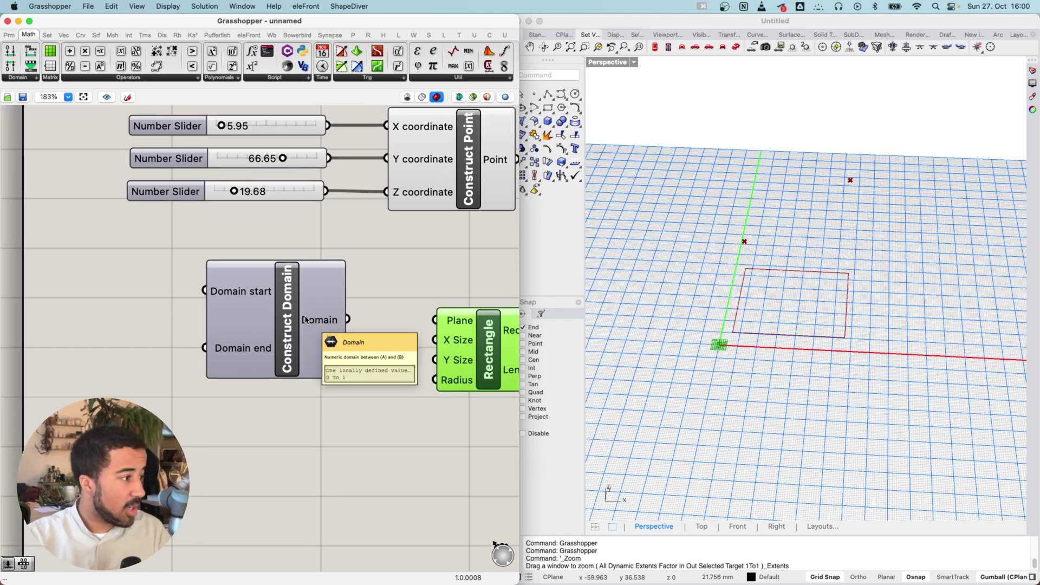
scroll(256, 364, right, 5)
scroll(256, 364, down, 1)
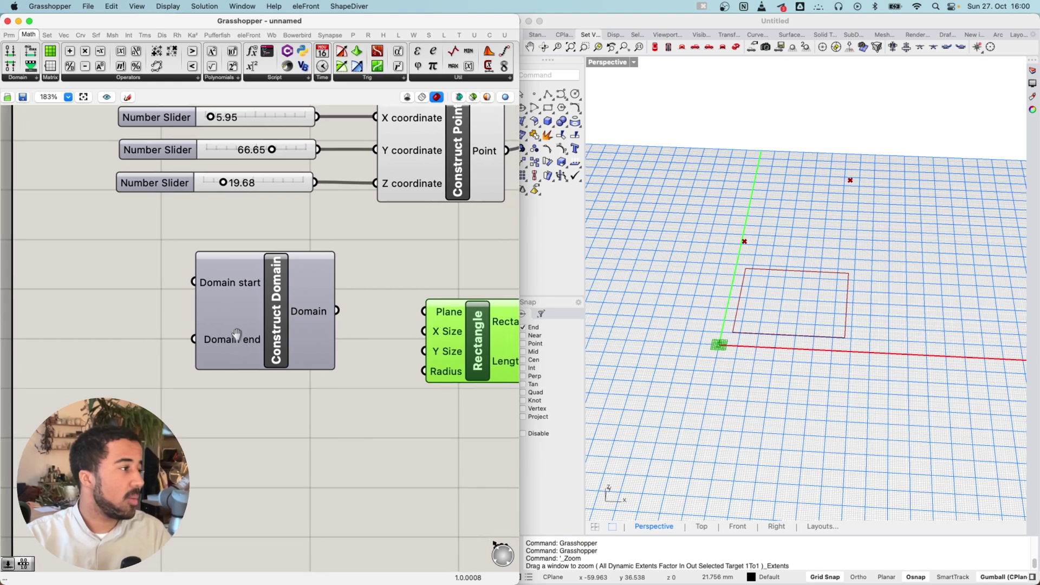
drag(191, 328, 256, 326)
right_drag(164, 315, 247, 325)
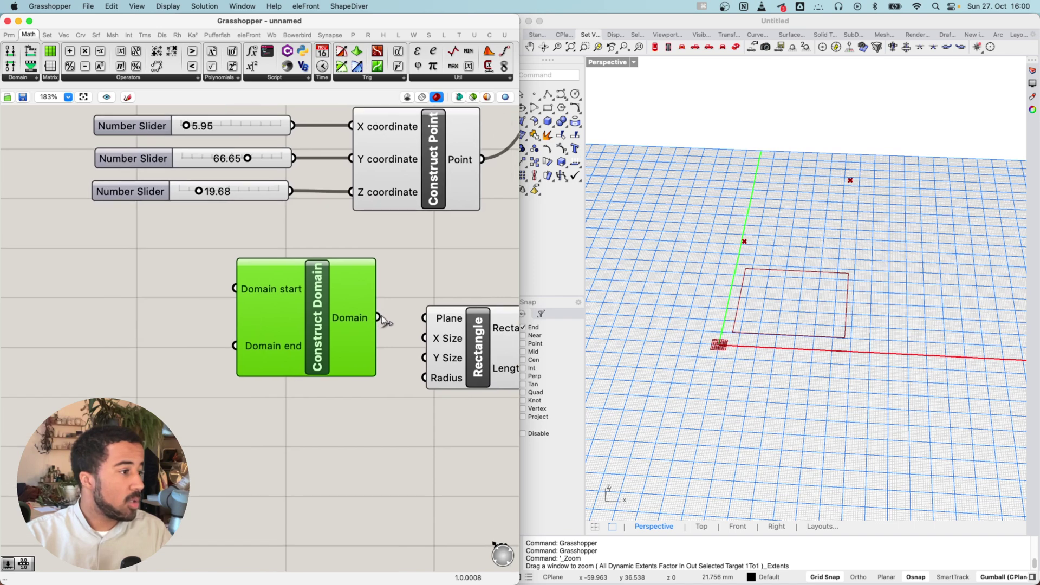
Duplicate the lower point's Z coordinate slider twice and feed copies set to 0.00 and 100.00 into Domain start and Domain end.
click(265, 200)
right_drag(136, 211, 200, 217)
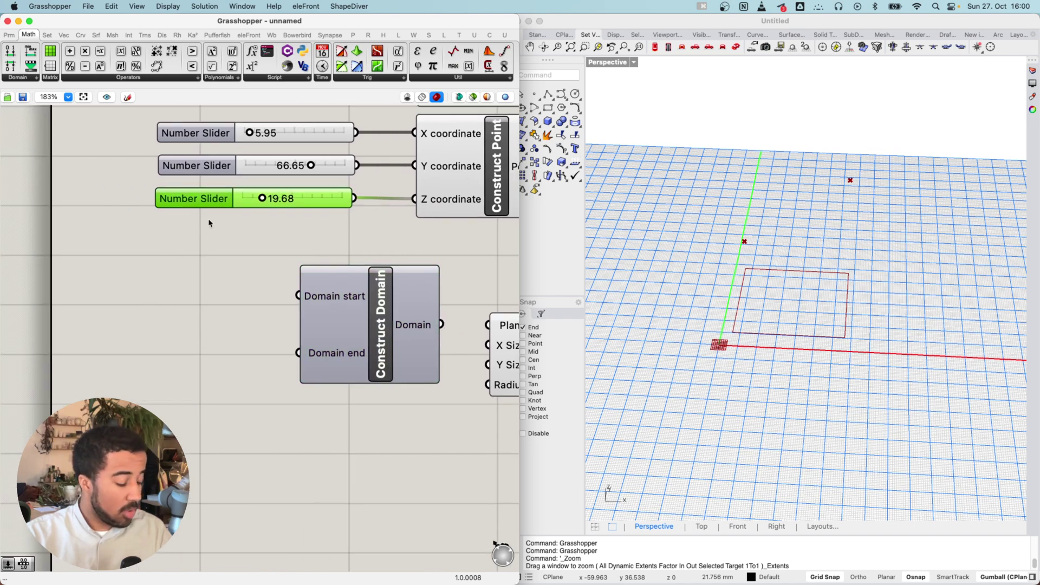
key(super+c)
key(super+v)
drag(323, 208, 223, 355)
key(super+c)
key(super+v)
drag(171, 295, 152, 297)
drag(164, 353, 255, 353)
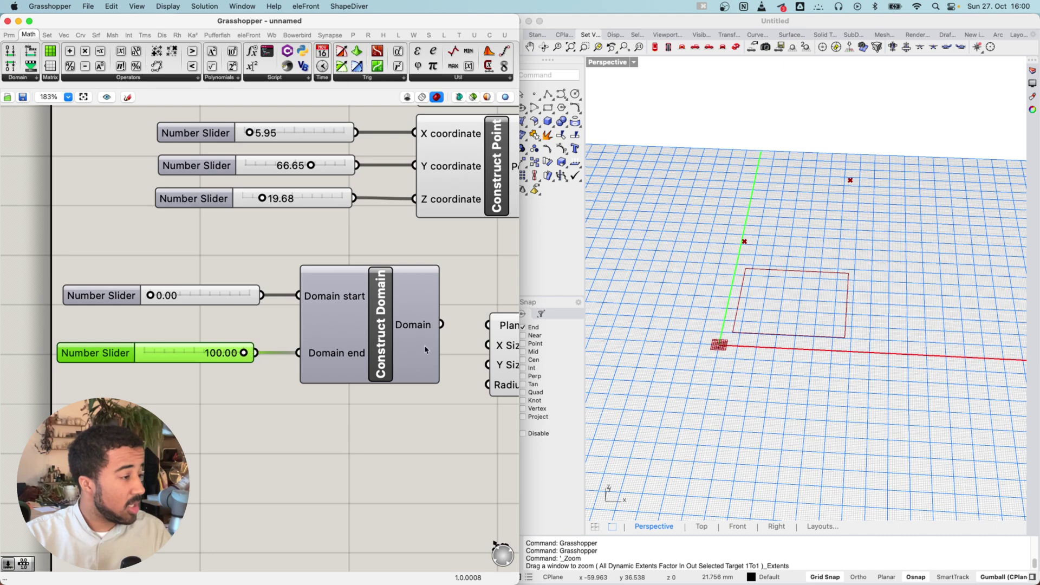
Connect the Domain output to both the X Size and Y Size inputs of the Rectangle component.
scroll(297, 314, right, 5)
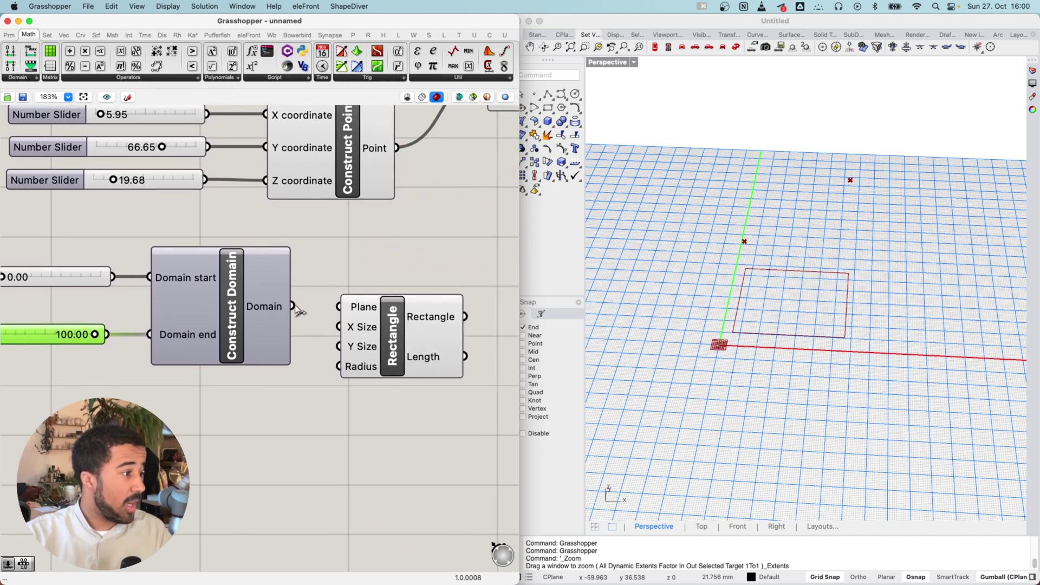
drag(316, 324, 339, 327)
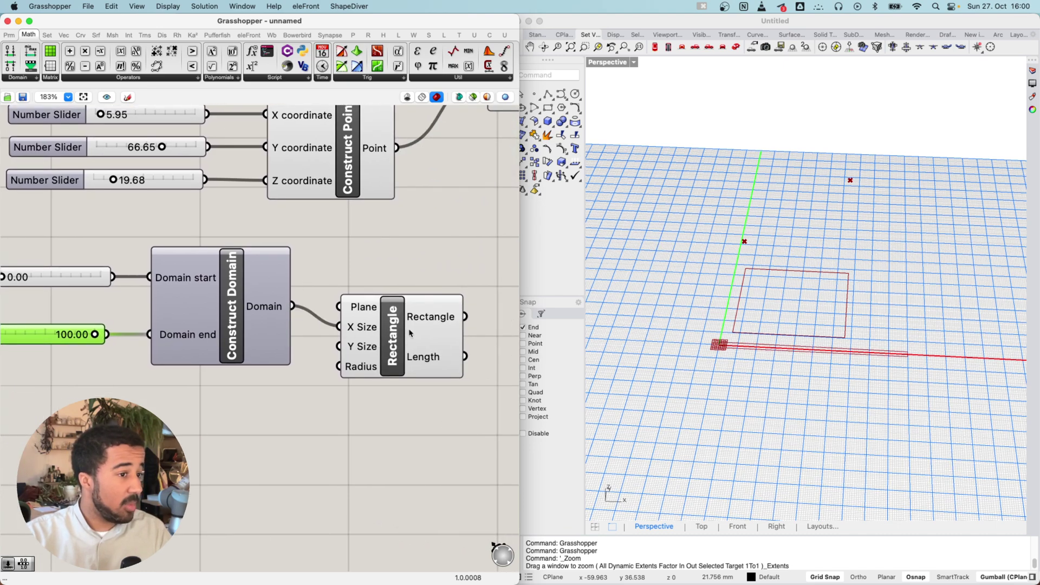
click(411, 335)
scroll(297, 343, left, 5)
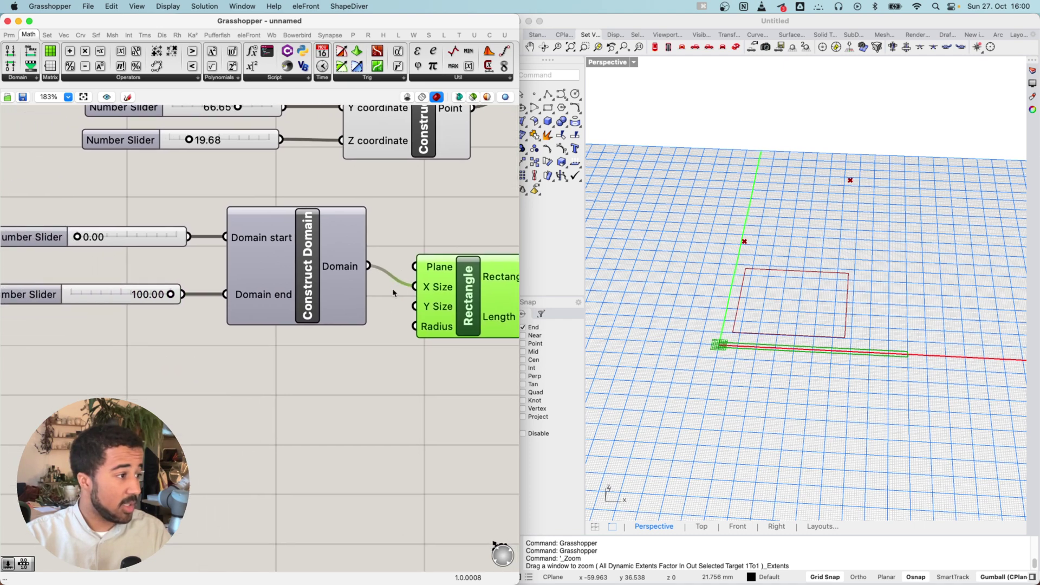
drag(369, 266, 415, 307)
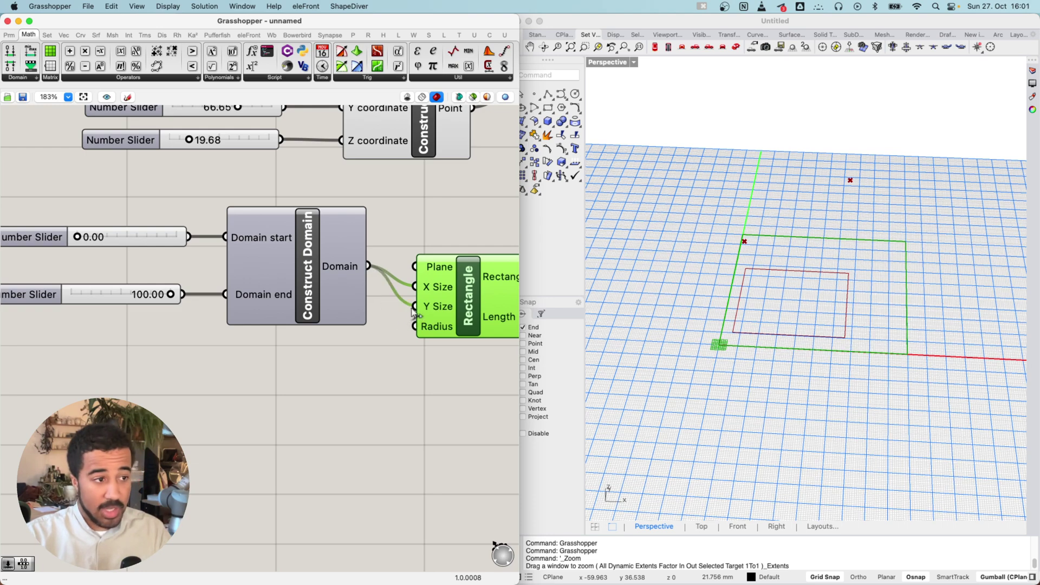
Examine the domain-driven rectangle in the Perspective view and its definition from the sliders through Construct Domain to Rectangle.
scroll(475, 280, down, 2)
right_drag(790, 283, 740, 336)
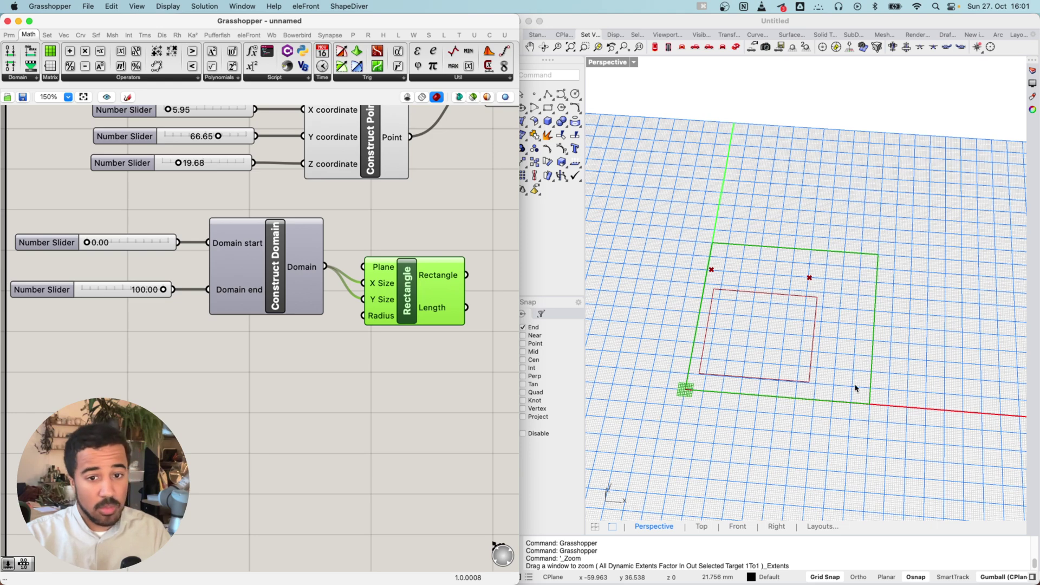
scroll(418, 390, down, 4)
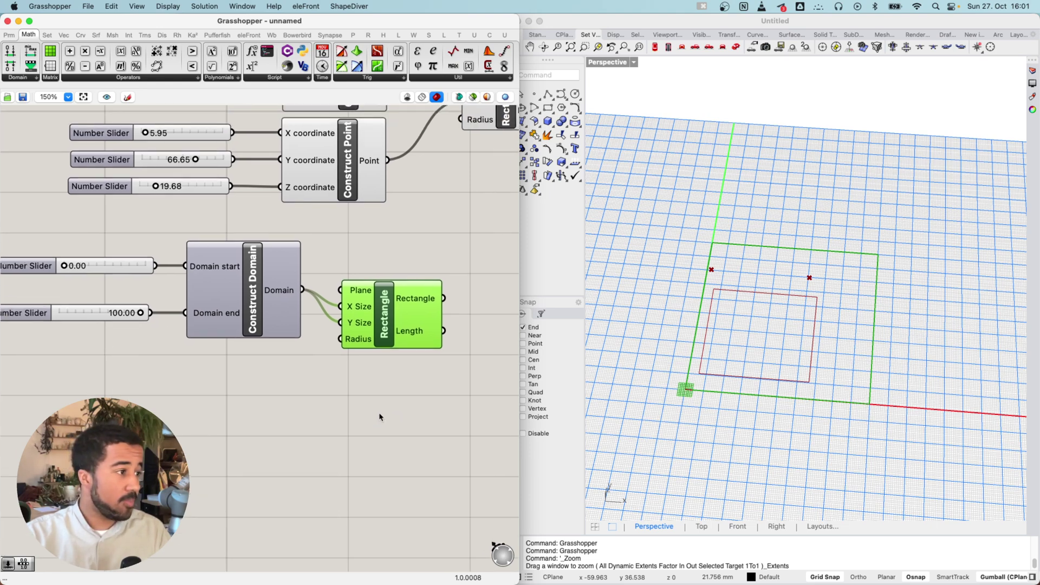
right_drag(422, 308, 381, 302)
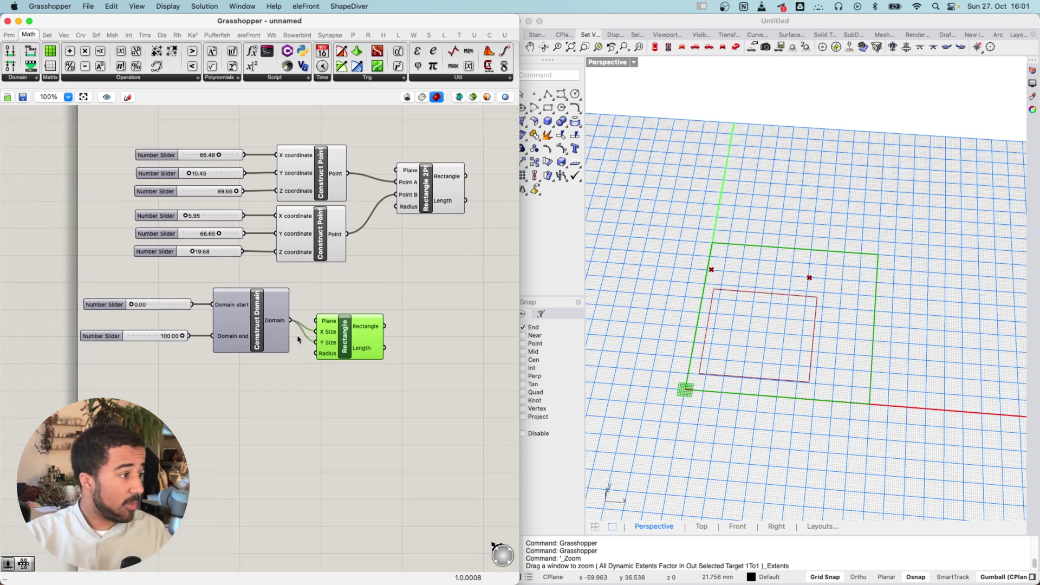
scroll(229, 350, up, 3)
right_drag(267, 363, 317, 345)
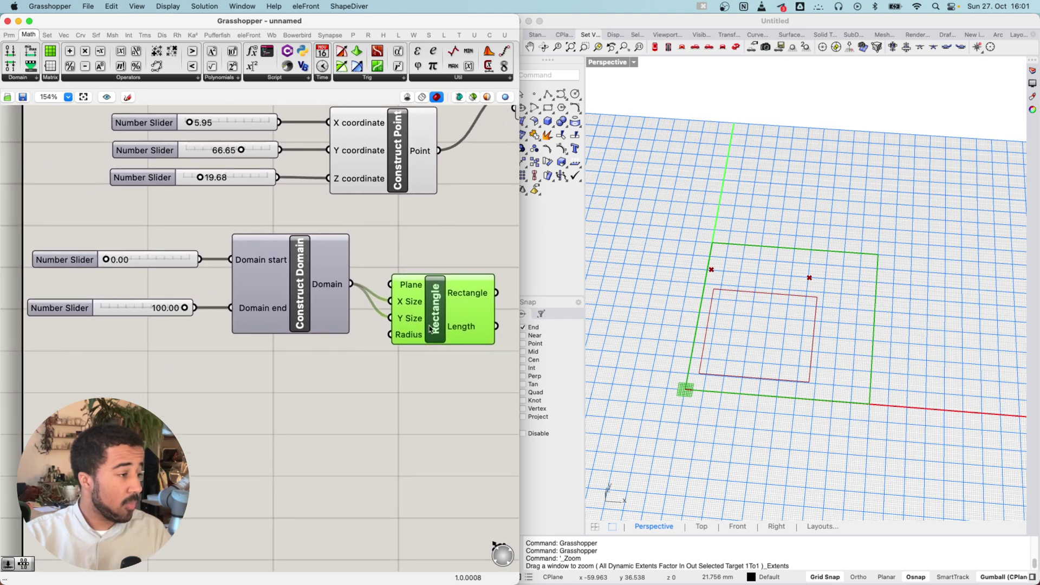
right_drag(169, 302, 206, 292)
right_drag(302, 287, 212, 278)
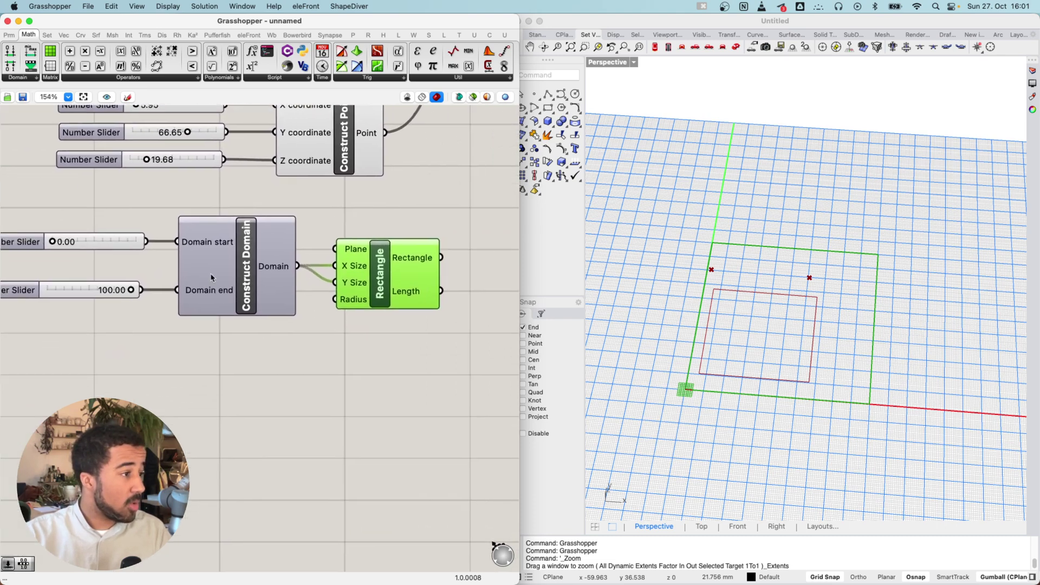
right_drag(290, 330, 349, 347)
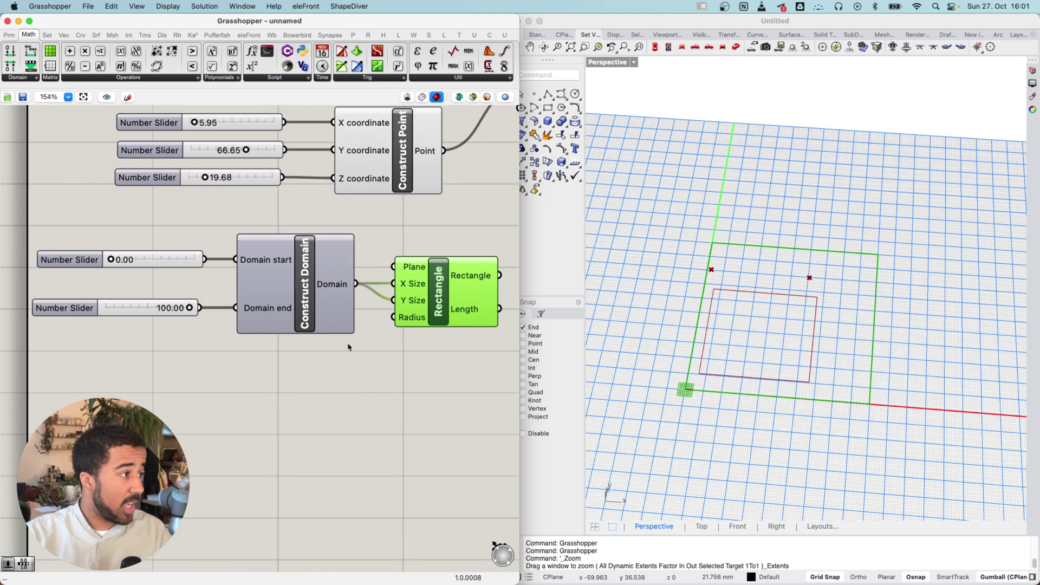
Set the minimum limit of the Domain start slider to -100.
click(148, 263)
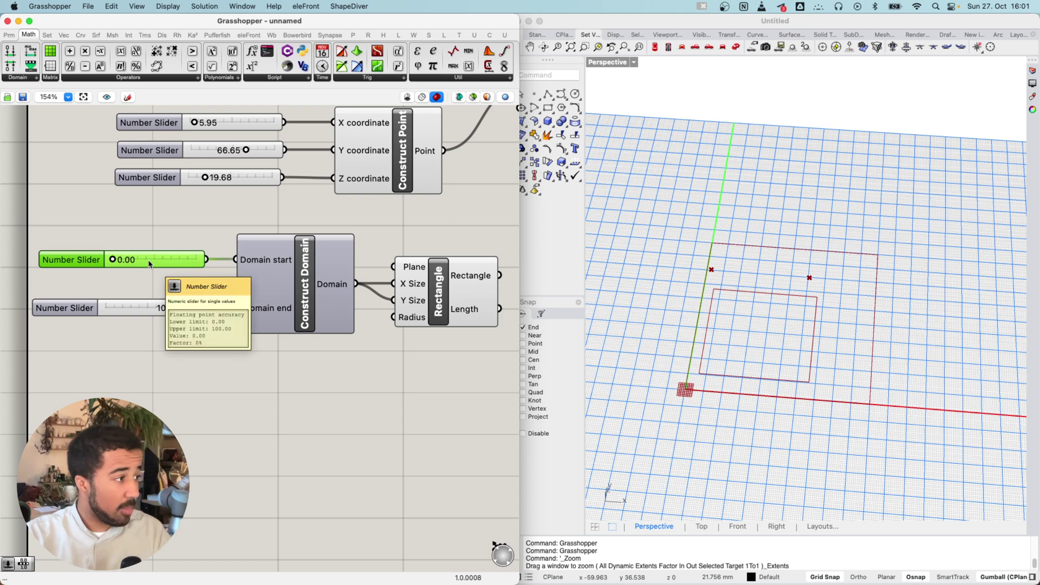
double_click(149, 263)
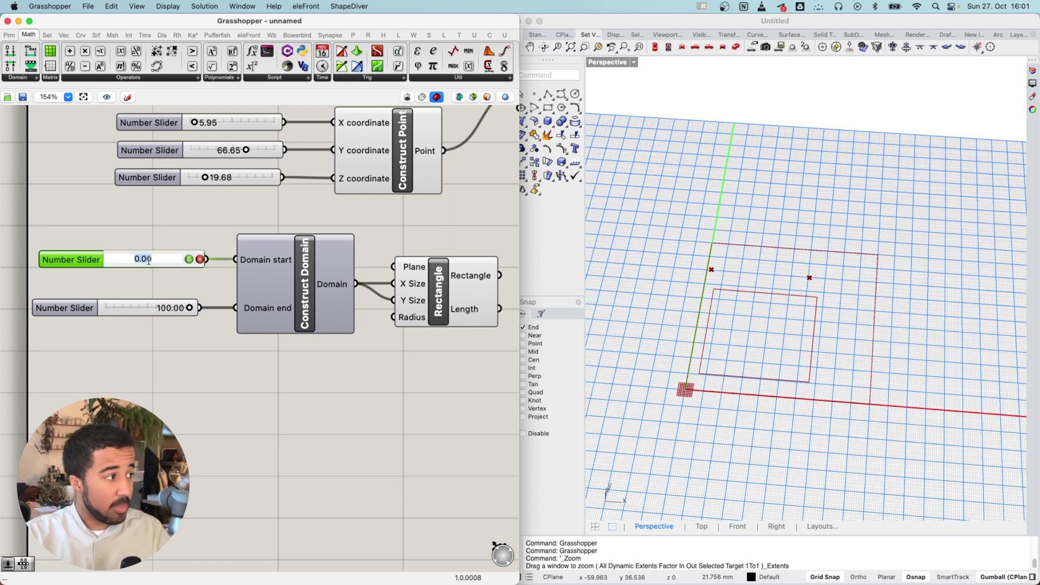
click(156, 291)
double_click(84, 261)
double_click(104, 288)
key(BackSpace)
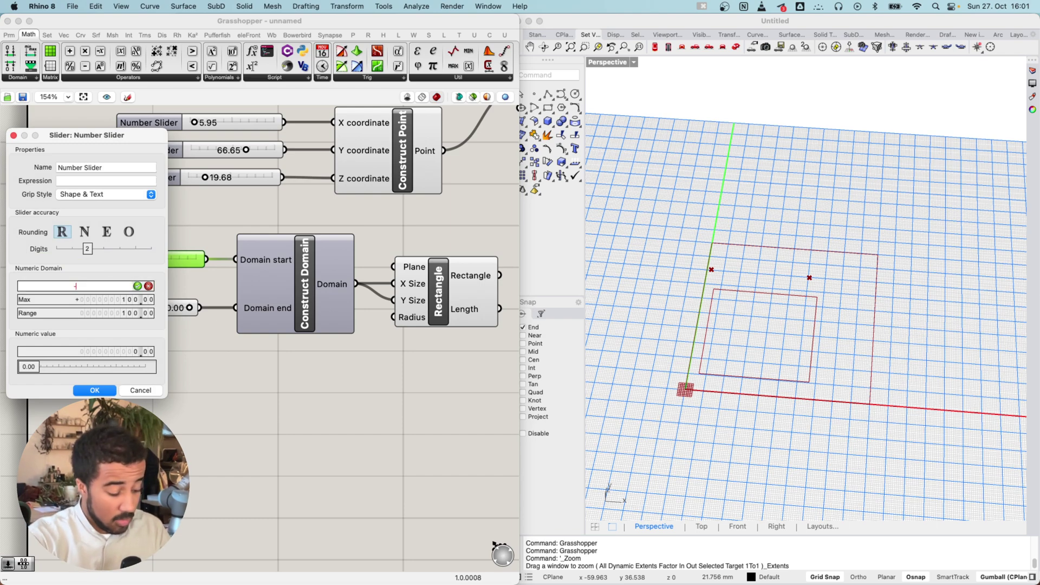
text(-100)
click(137, 286)
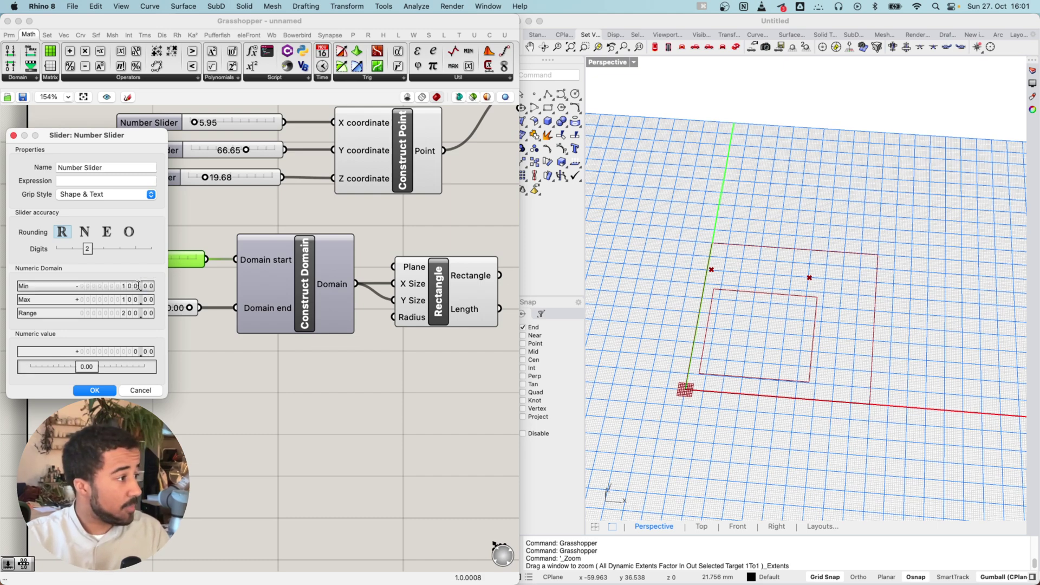
click(93, 390)
Set the Domain start slider to -100.00 and highlight the enlarged rectangle in the Perspective view.
drag(140, 262, 112, 261)
scroll(675, 325, down, 5)
right_drag(676, 326, 718, 343)
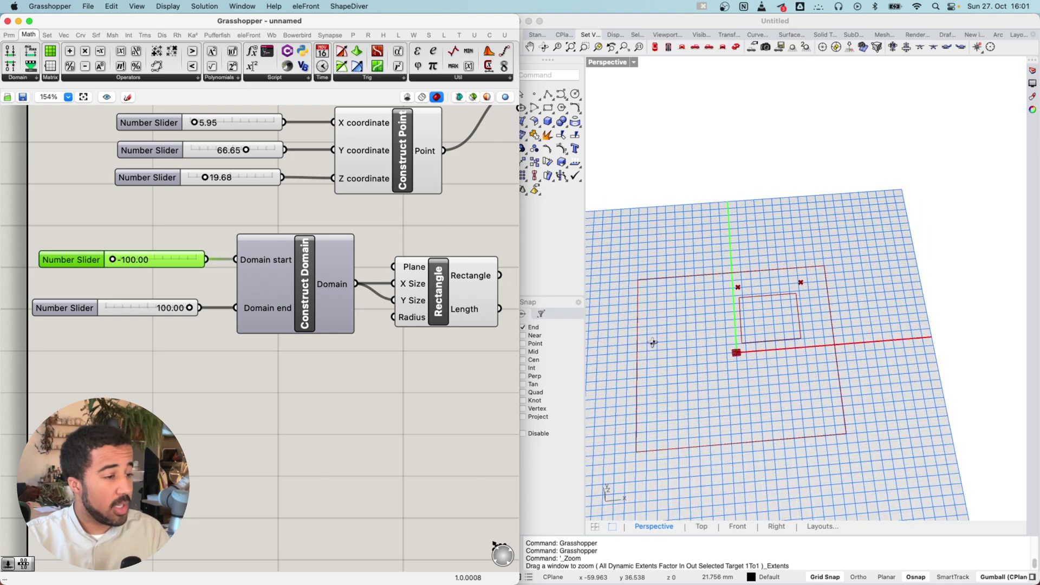
shift+right_drag(645, 350, 673, 330)
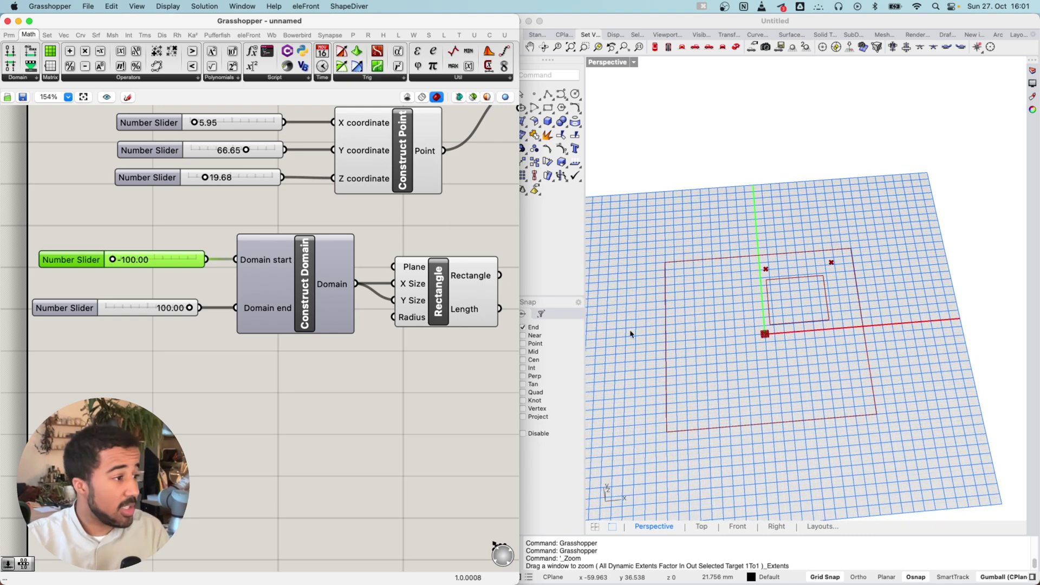
click(448, 303)
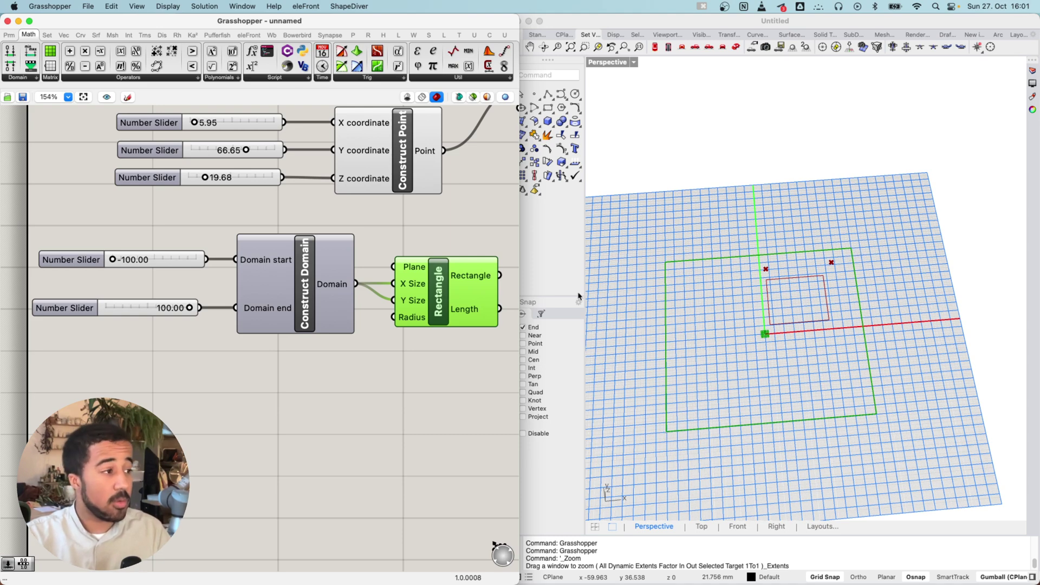
Duplicate the Construct Domain component together with its two sliders and place the copy directly below the original.
right_drag(416, 349, 376, 346)
right_drag(228, 310, 312, 278)
drag(355, 184, 141, 324)
right_drag(357, 335, 274, 293)
click(384, 294)
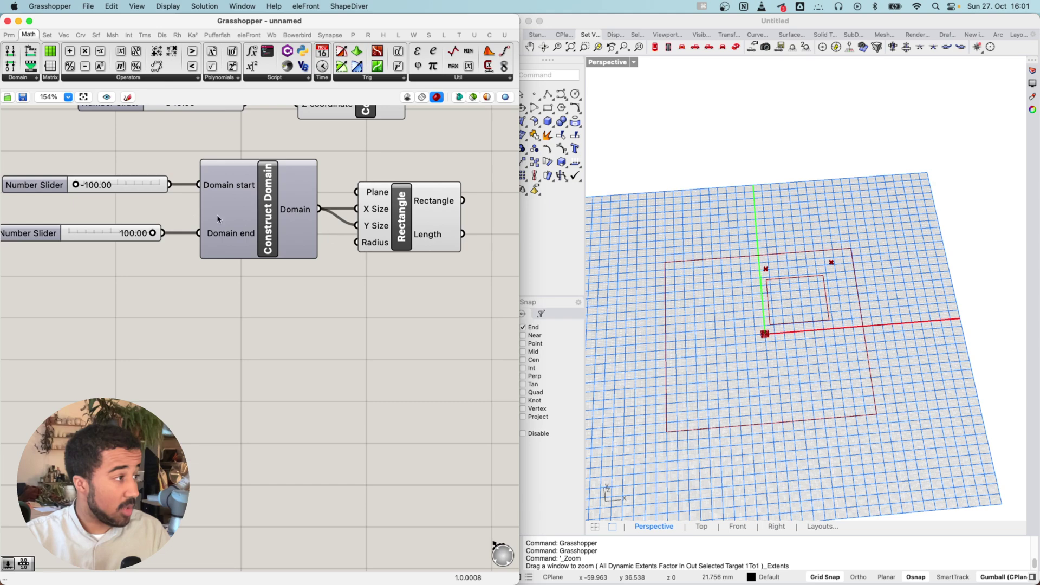
right_drag(218, 219, 317, 227)
drag(376, 154, 162, 279)
alt+drag(347, 223, 340, 332)
Connect the duplicated Construct Domain's output to the Rectangle's Y Size input, replacing the existing connection.
right_drag(399, 344, 272, 330)
click(321, 295)
drag(283, 314, 327, 220)
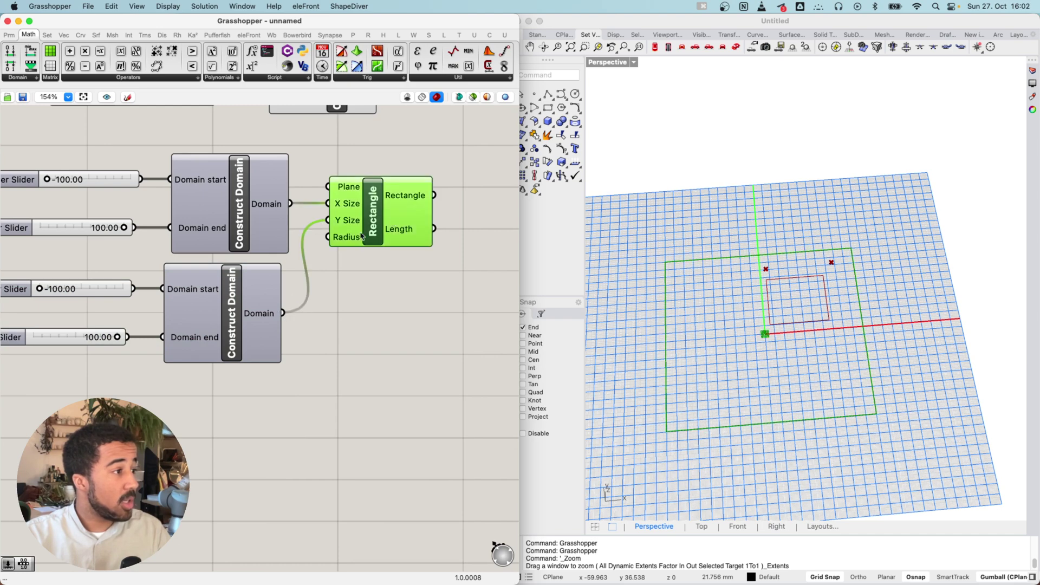
Align the lower Construct Domain component beneath the upper one.
right_drag(325, 227, 437, 234)
drag(228, 342, 254, 346)
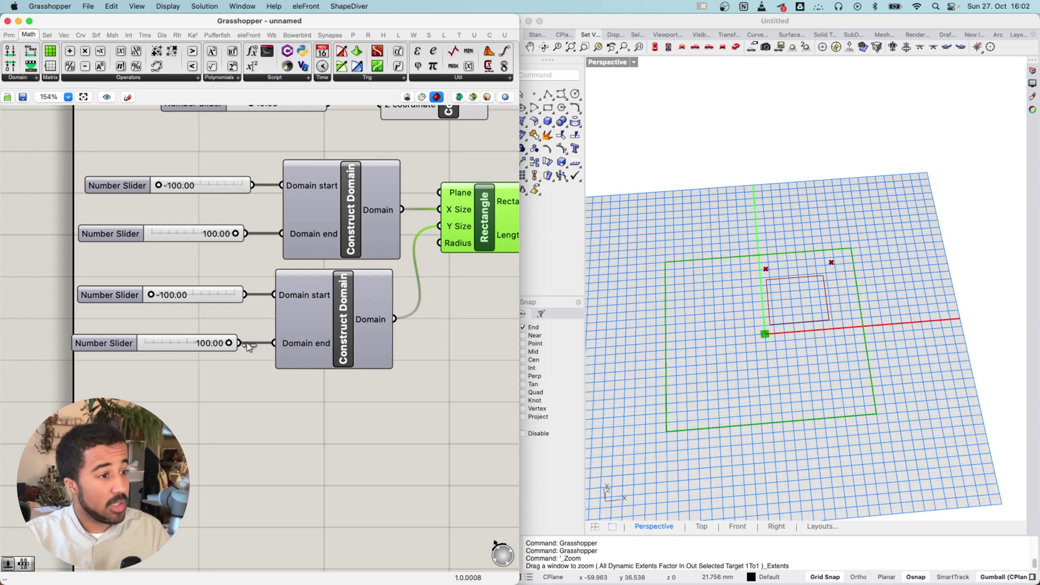
right_drag(357, 306, 331, 325)
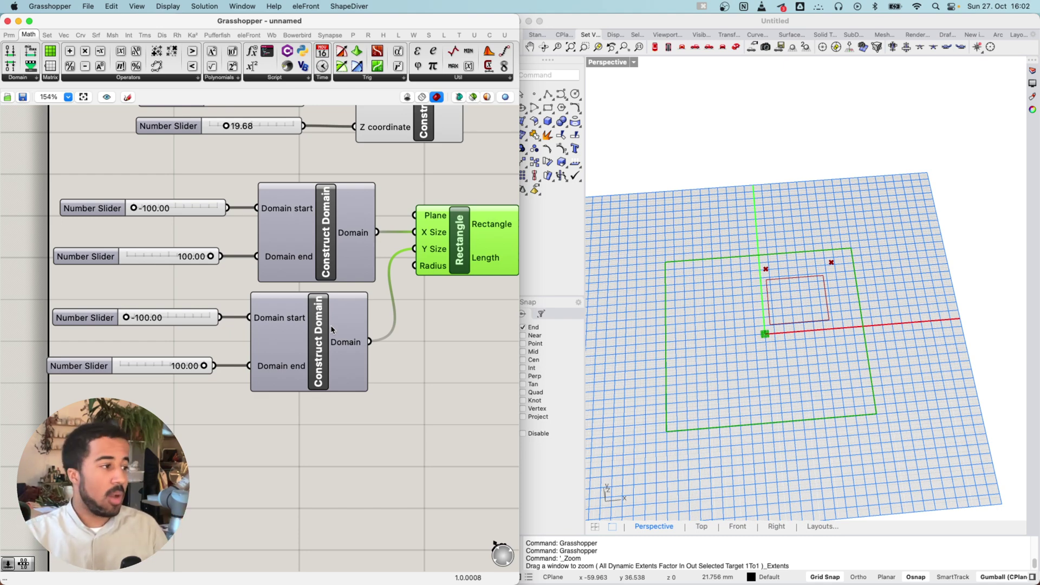
drag(331, 329, 331, 343)
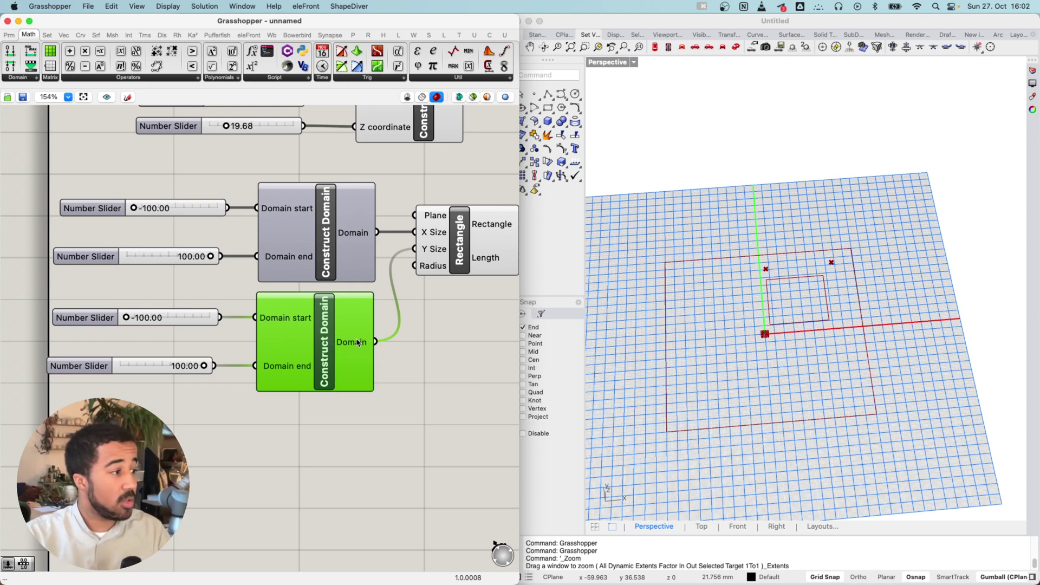
right_drag(356, 331, 317, 351)
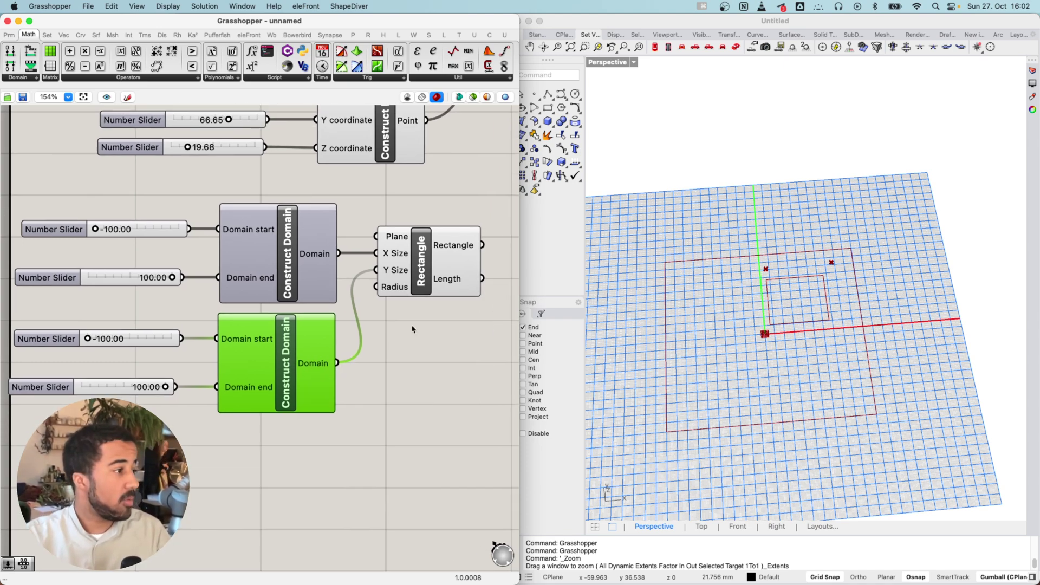
Move the Rectangle component farther from the two Construct Domain components, level with the lower one.
scroll(382, 352, right, 3)
scroll(365, 323, down, 2)
drag(345, 258, 419, 352)
scroll(193, 359, left, 5)
Highlight the lower and upper Construct Domain components in turn to trace their wires into Y Size and X Size.
click(298, 348)
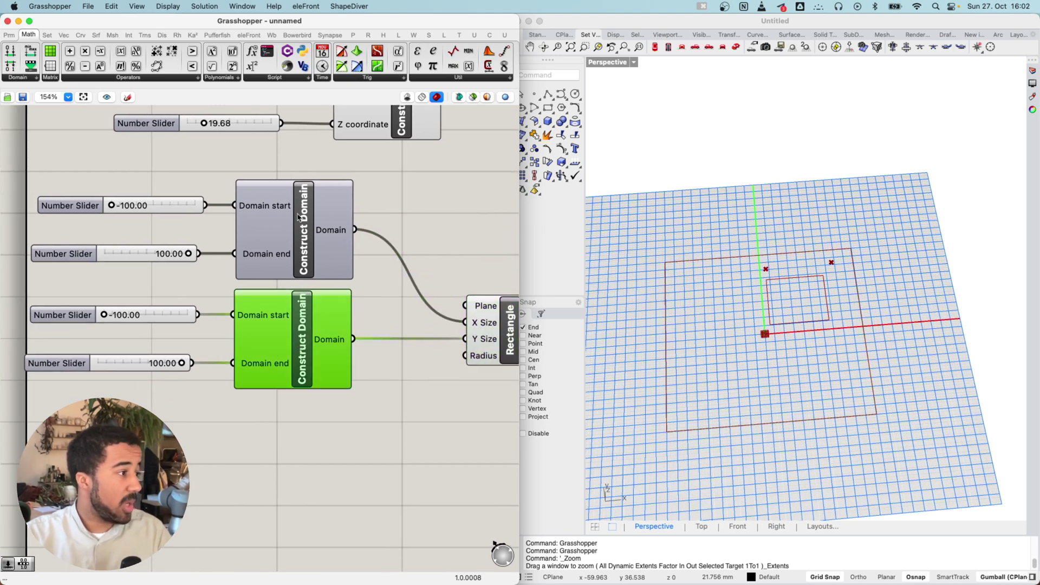
click(297, 217)
scroll(315, 271, right, 5)
scroll(314, 271, down, 2)
scroll(269, 309, left, 3)
scroll(269, 308, up, 1)
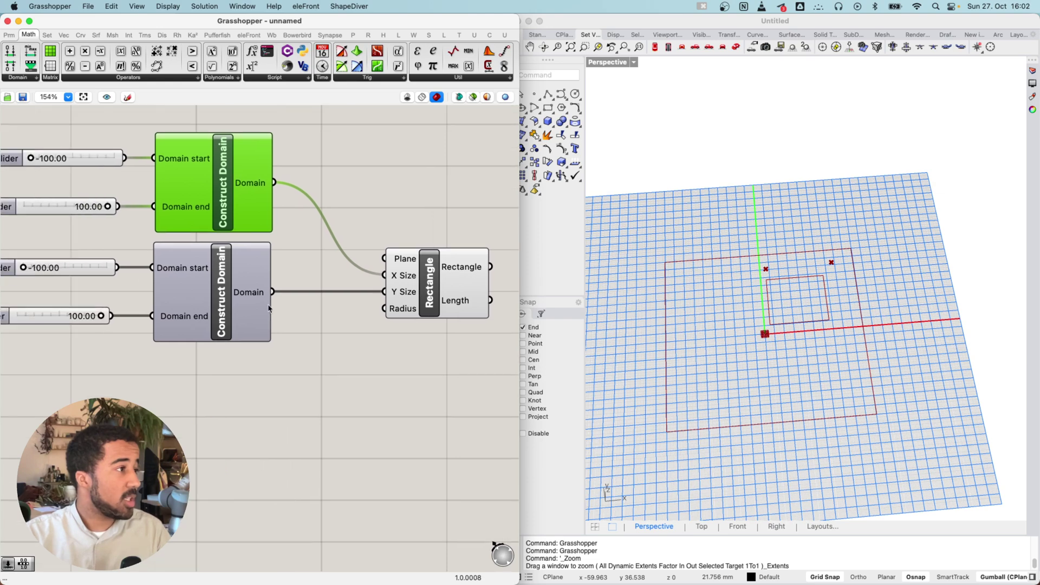
Add a Panel component directly below the lower Construct Domain component.
click(9, 34)
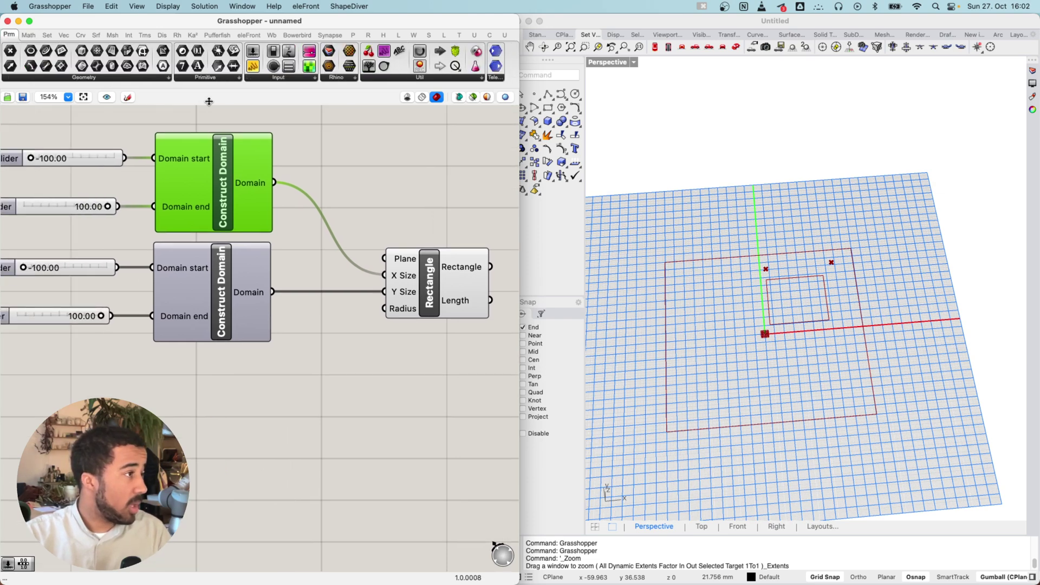
scroll(241, 123, left, 3)
scroll(241, 123, up, 1)
scroll(242, 123, left, 5)
scroll(241, 123, up, 1)
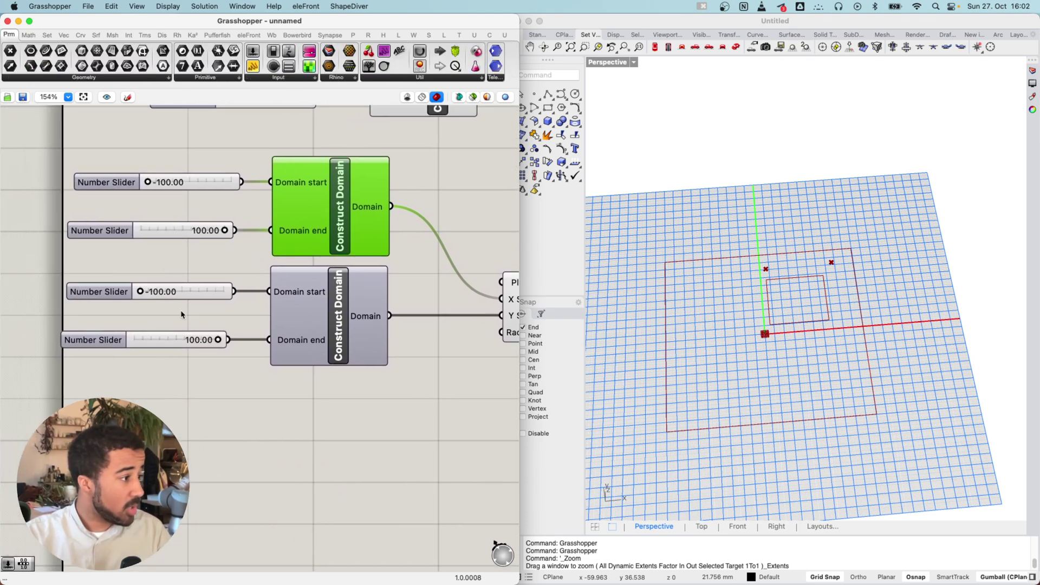
mouse_move(219, 339)
mouse_down()
mouse_move(195, 339)
mouse_move(239, 340)
mouse_up()
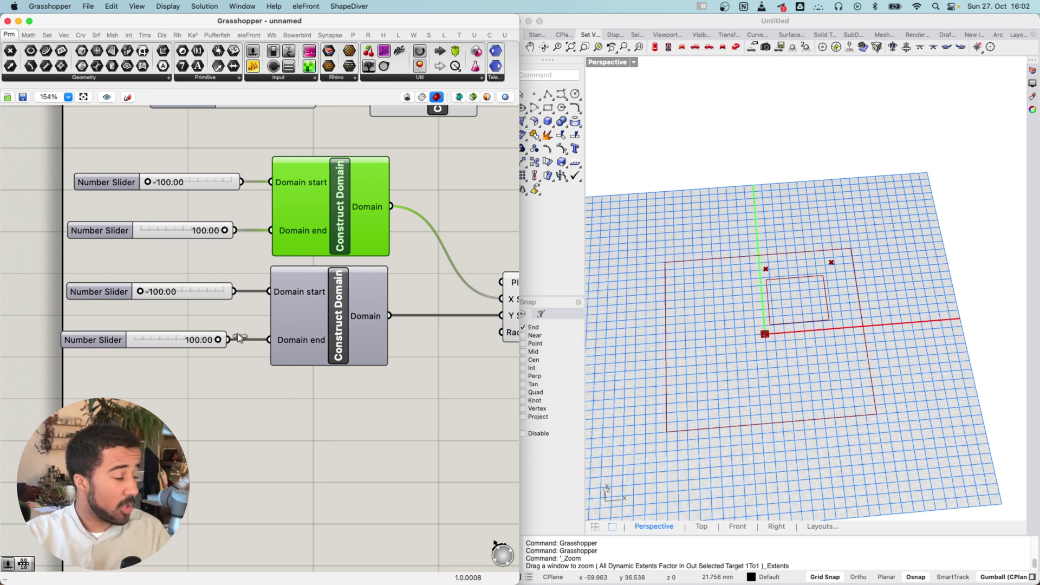
scroll(199, 175, right, 3)
scroll(199, 175, right, 2)
drag(253, 66, 257, 391)
scroll(257, 392, up, 5)
scroll(257, 392, right, 3)
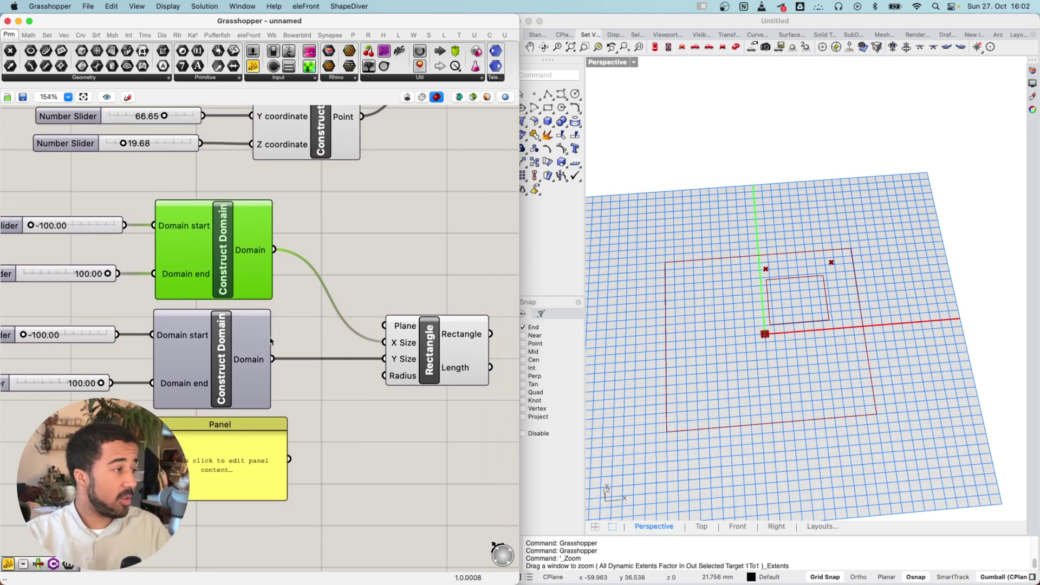
scroll(269, 446, down, 5)
scroll(269, 445, right, 3)
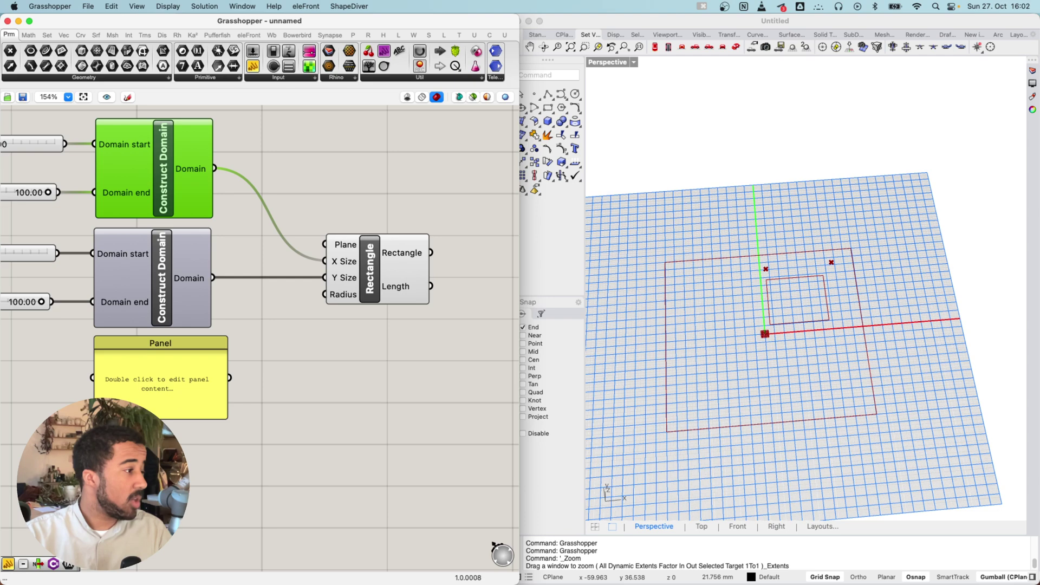
Enter "-100 to 100" in the panel and connect it to the Rectangle's Y Size input, replacing the lower Construct Domain's wire.
scroll(216, 400, left, 3)
scroll(215, 400, up, 5)
click(245, 373)
double_click(245, 373)
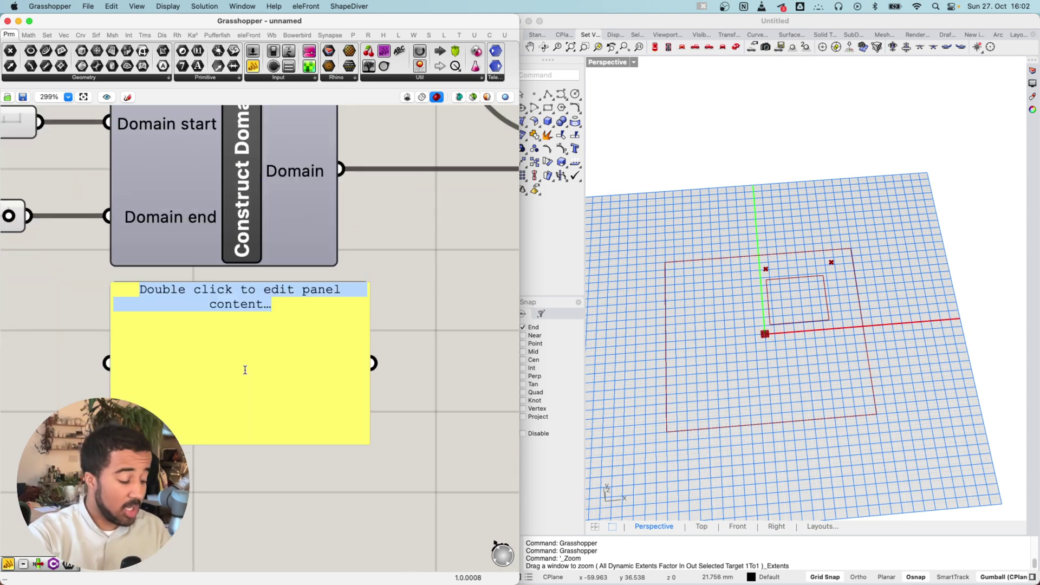
text(-10)
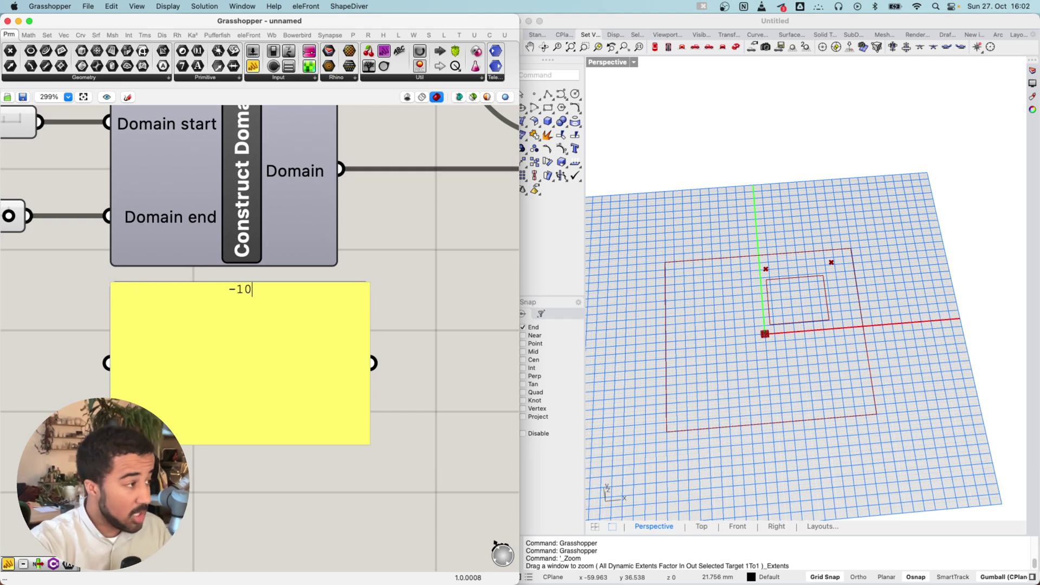
text(0 to 100)
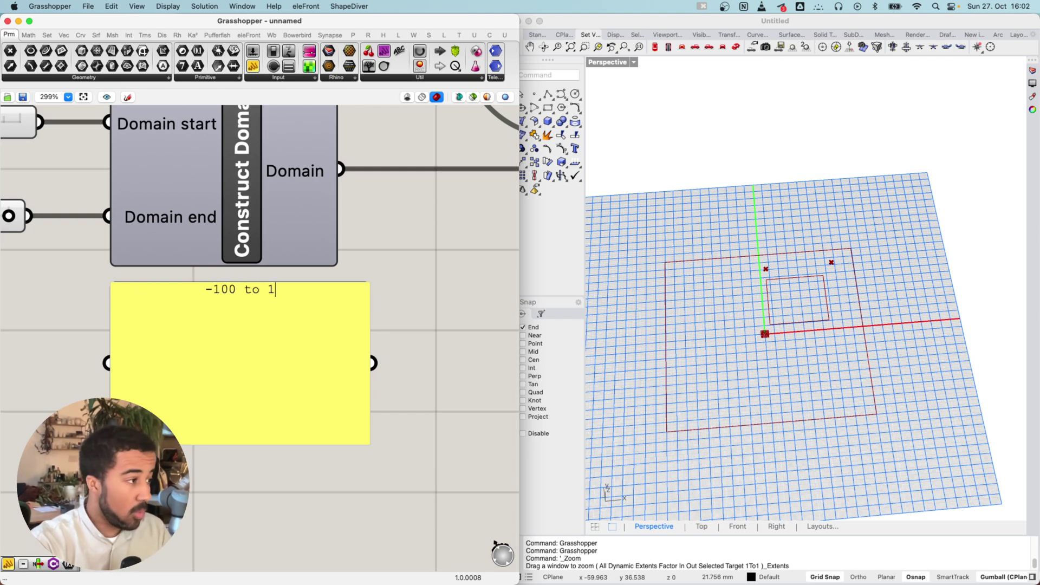
click(461, 305)
scroll(396, 309, down, 6)
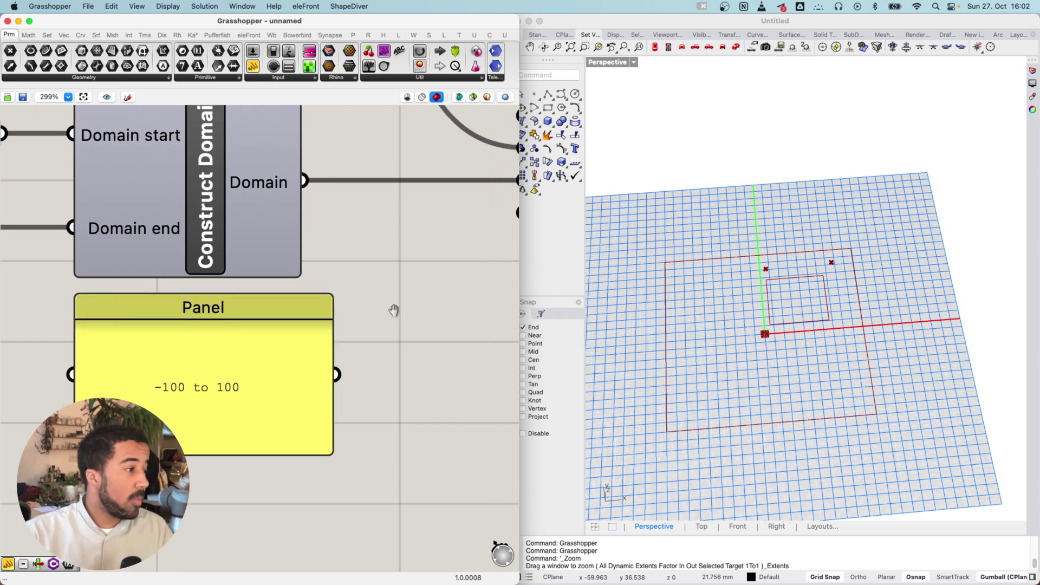
drag(226, 401, 354, 406)
right_drag(298, 400, 365, 378)
drag(438, 387, 402, 387)
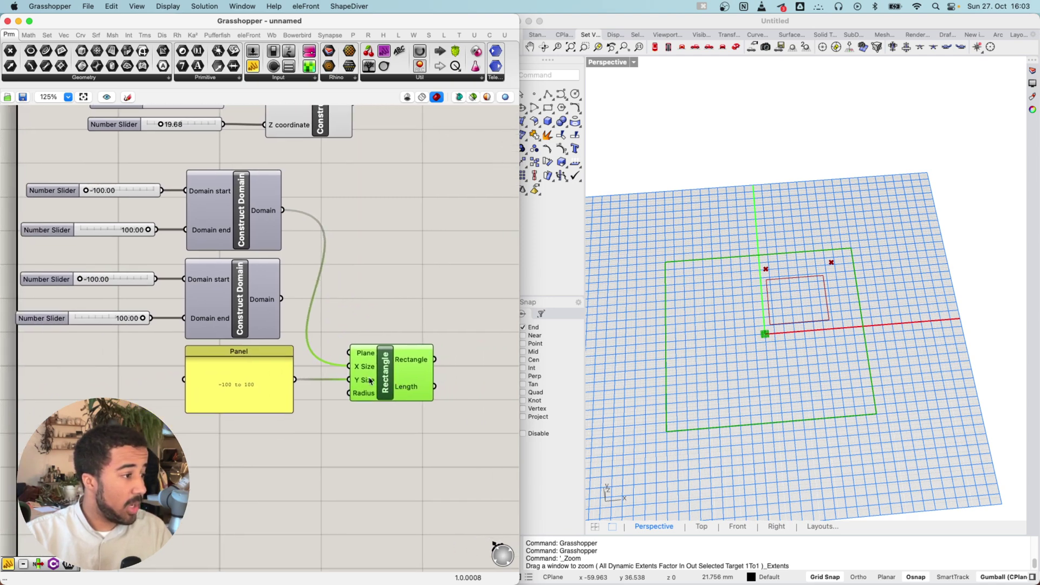
Change the panel's domain text to "-50 to 50" and select the Rectangle component to highlight its outline in the viewport.
double_click(219, 382)
key(BackSpace)
text(-50 to)
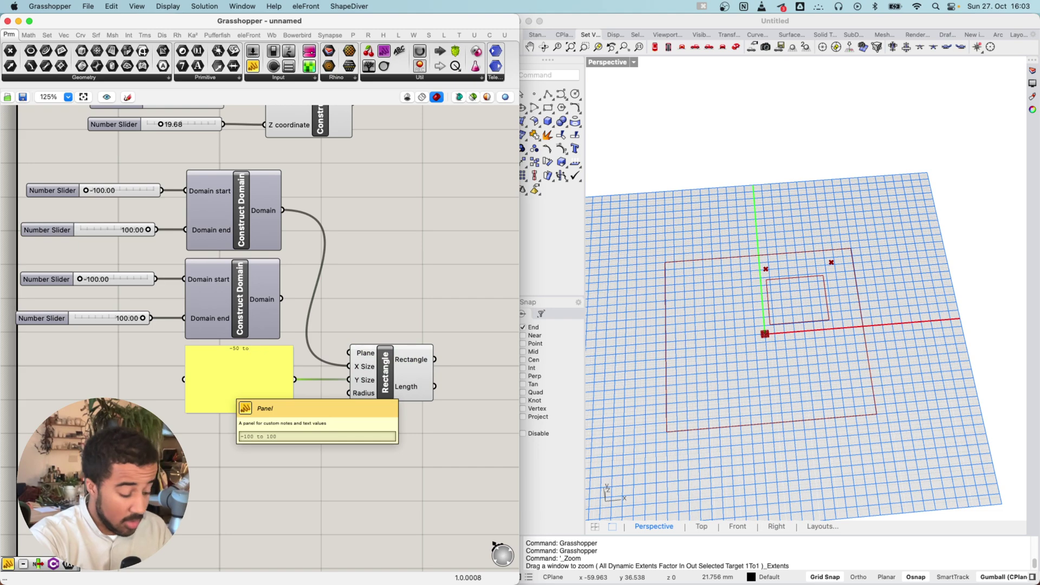
text( 50)
key(Return)
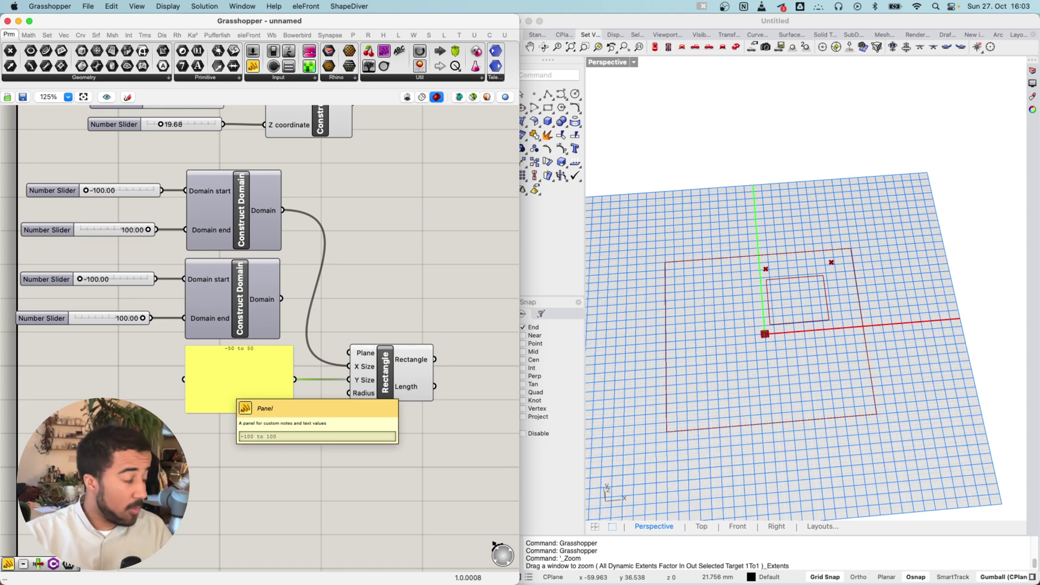
click(341, 393)
scroll(380, 385, up, 5)
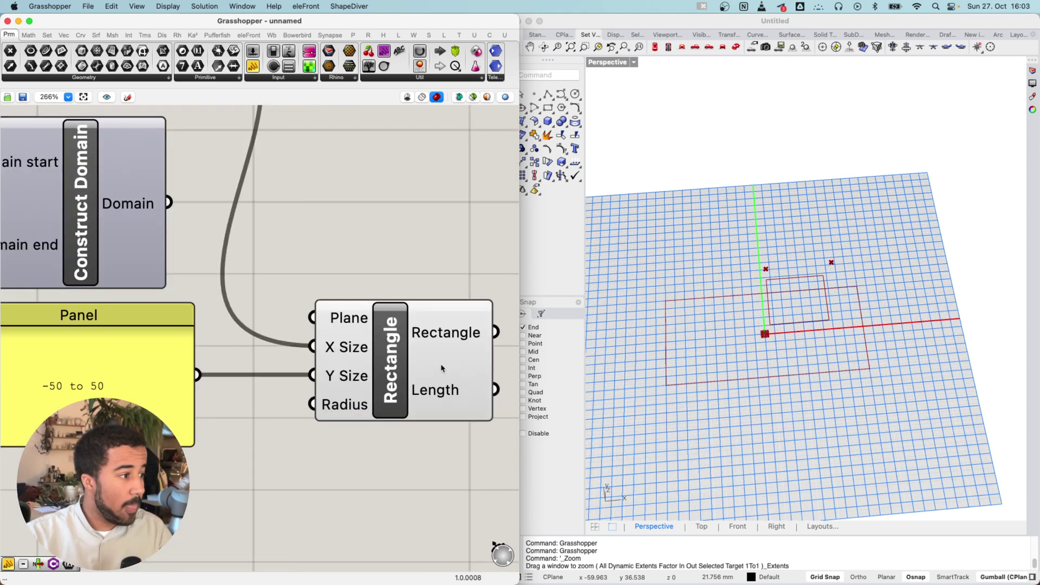
click(432, 382)
right_drag(806, 363, 842, 359)
Turn off the preview of the Rectangle 2Pt component.
scroll(229, 237, down, 5)
right_drag(226, 207, 296, 350)
scroll(297, 350, down, 2)
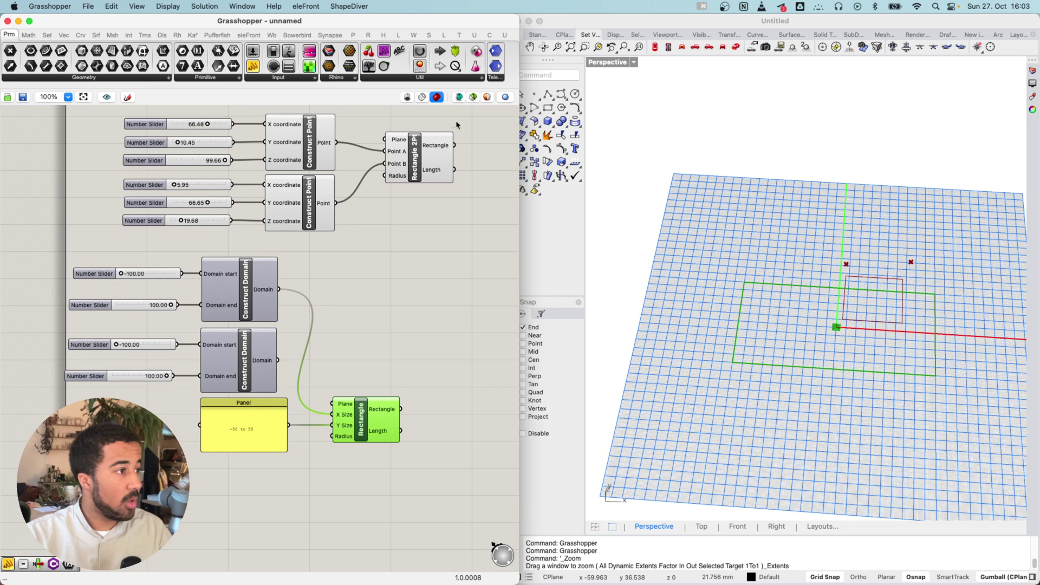
click(428, 157)
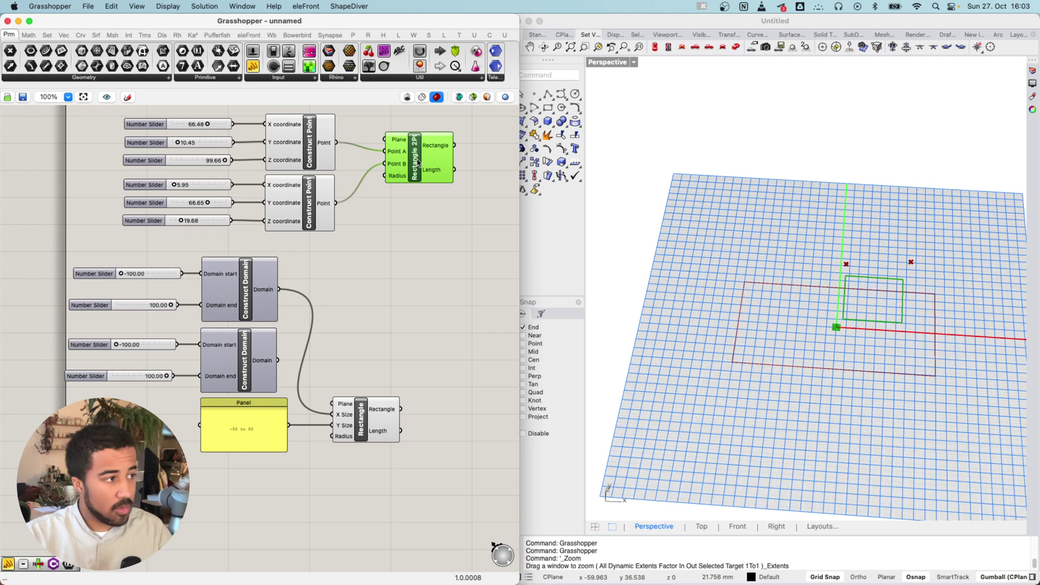
key(ctrl+q)
right_drag(442, 337, 425, 306)
right_click(424, 304)
Select the Rectangle component and examine how its outline in the viewport relates to the panel's domain.
click(350, 400)
click(367, 393)
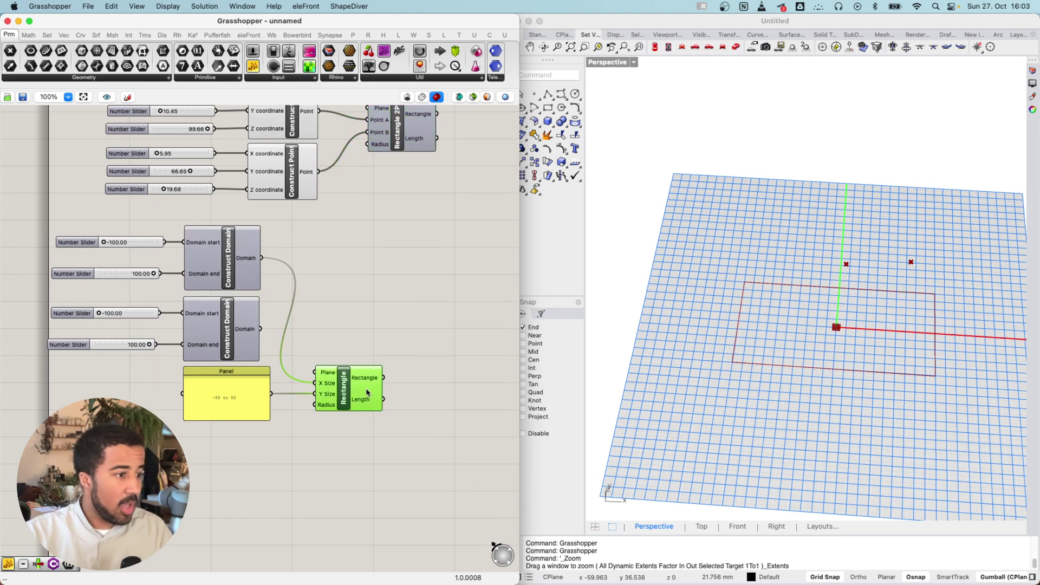
right_drag(390, 466, 341, 412)
scroll(258, 330, up, 4)
right_drag(240, 331, 339, 379)
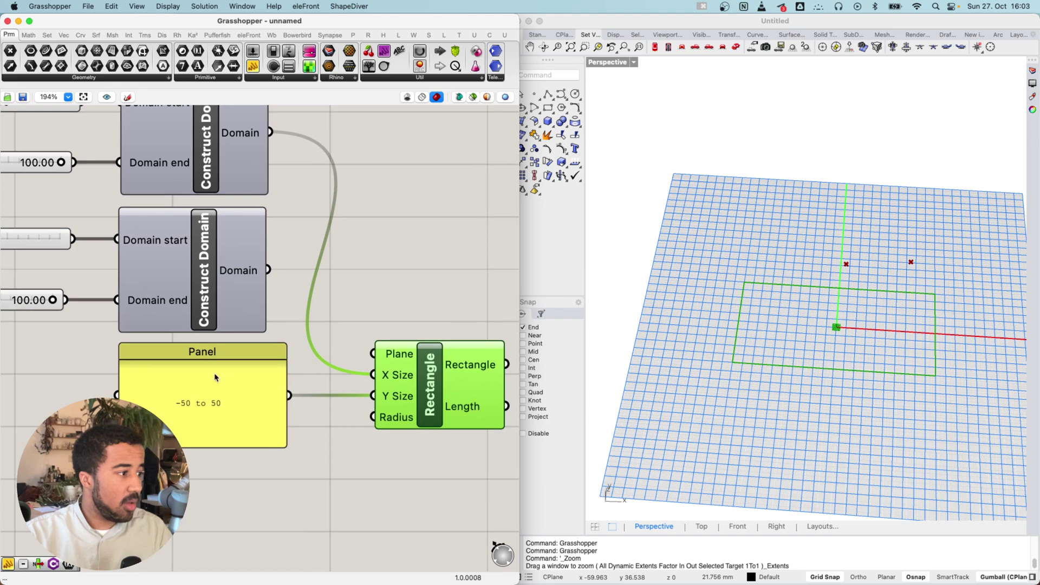
right_drag(810, 334, 816, 334)
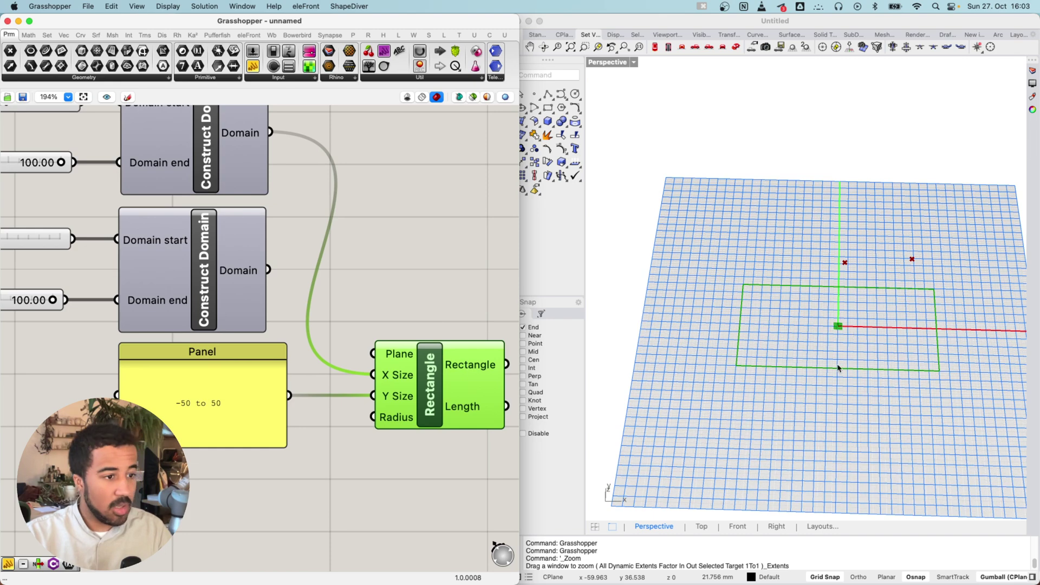
Change the panel's domain text to "-50 to 0" and examine the resized rectangle in the viewport.
double_click(237, 414)
click(242, 350)
key(BackSpace)
key(BackSpace)
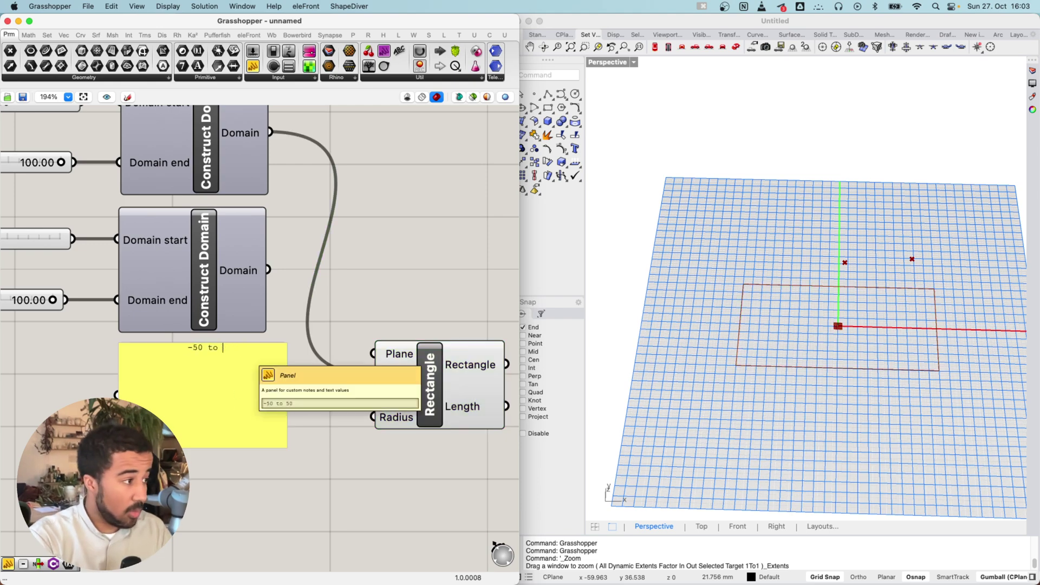
text(0)
click(285, 523)
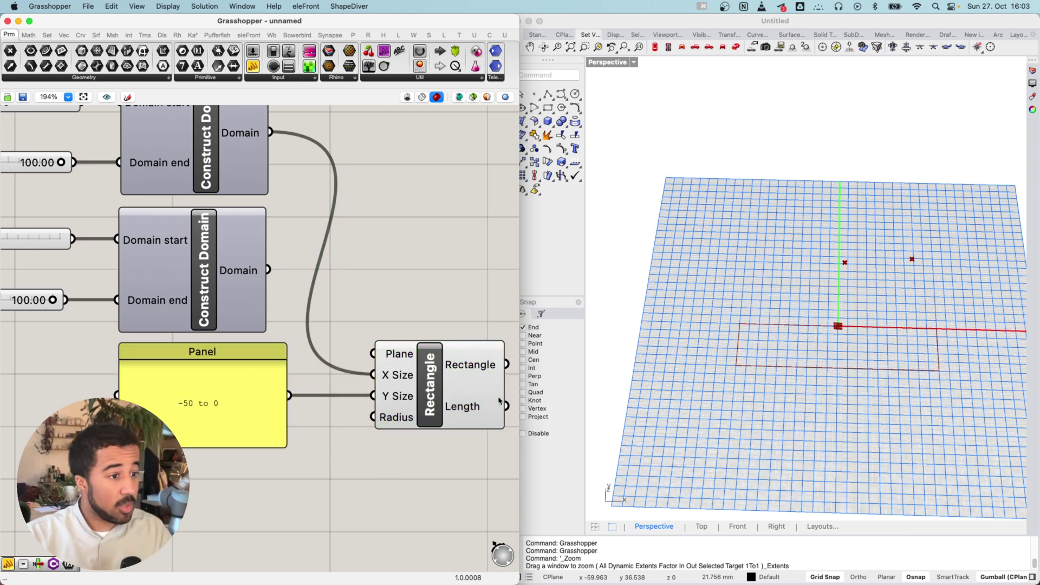
scroll(794, 433, up, 5)
scroll(789, 321, down, 3)
mouse_move(791, 323)
right_down()
mouse_move(804, 331)
mouse_move(797, 340)
right_up()
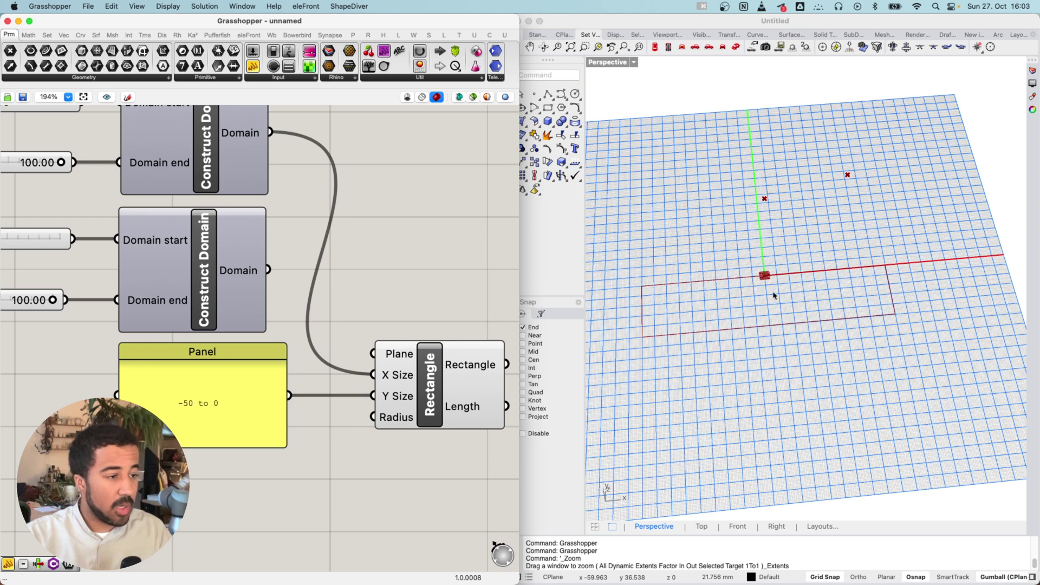
Move the whole domain-based rectangle group, including its sliders and panel, slightly right so it sits closer beneath the point-based group.
scroll(328, 270, down, 4)
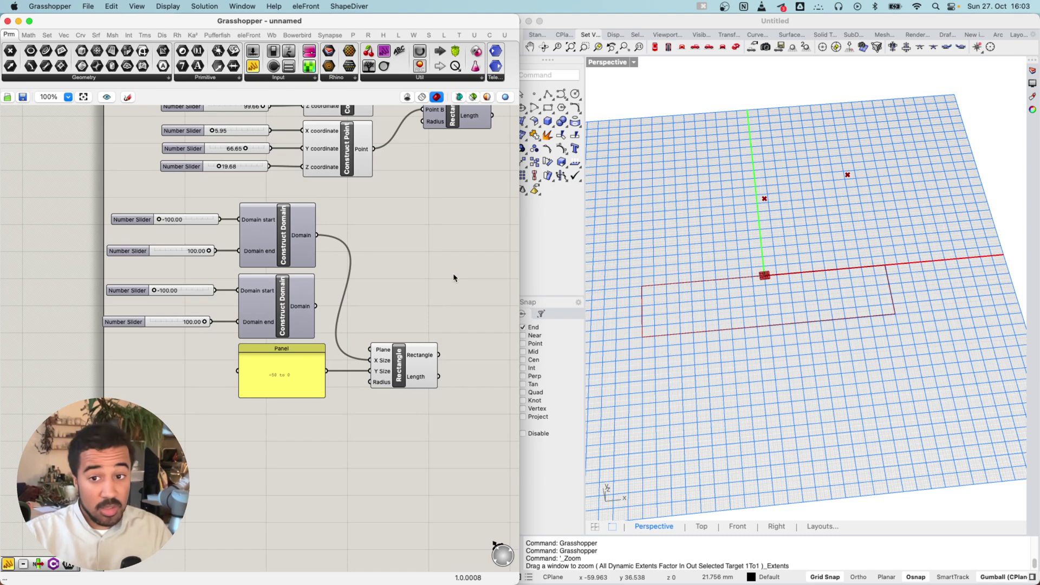
right_drag(408, 309, 358, 340)
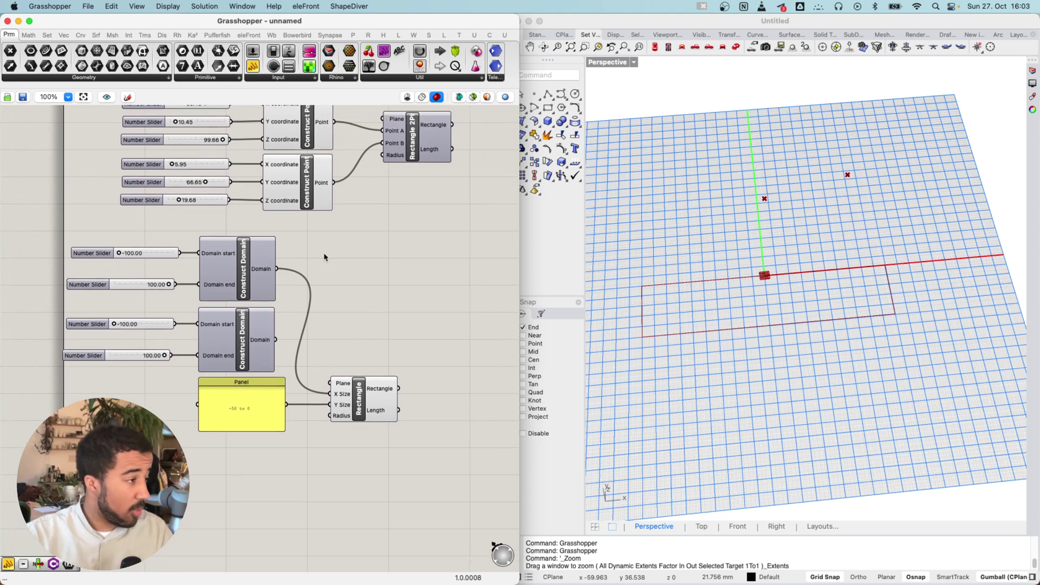
right_drag(325, 257, 338, 286)
right_drag(420, 292, 367, 277)
drag(393, 253, 55, 451)
drag(207, 355, 254, 353)
click(381, 336)
right_drag(377, 334, 291, 262)
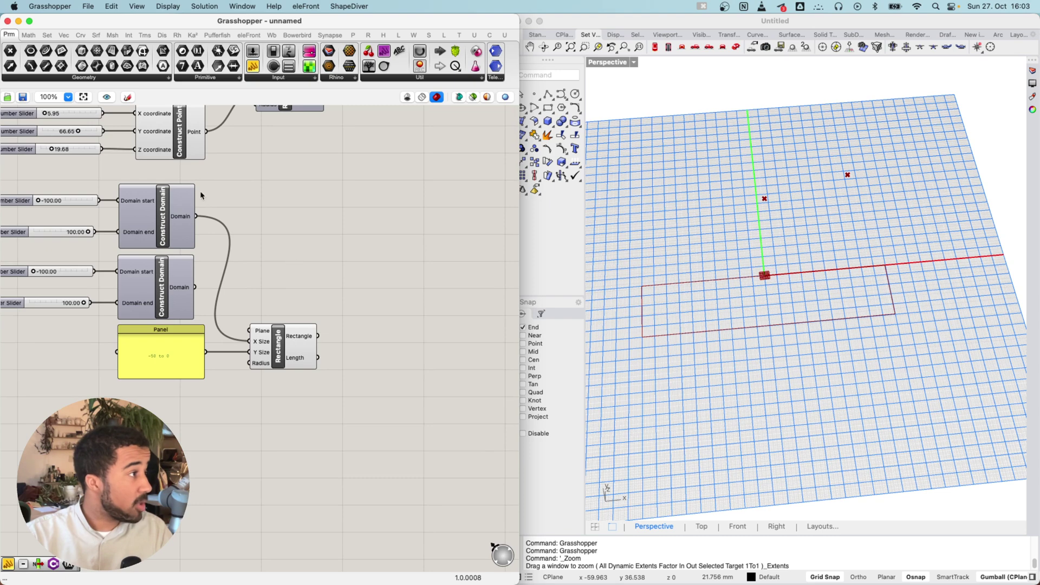
Add a Deconstruct Domain component below the Rectangle component.
right_drag(201, 195, 266, 214)
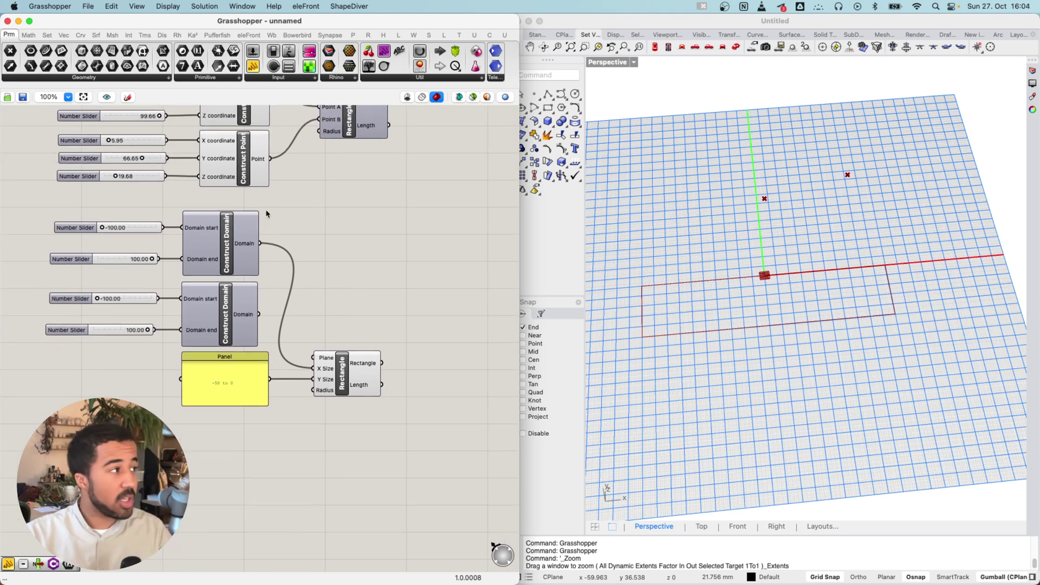
click(28, 35)
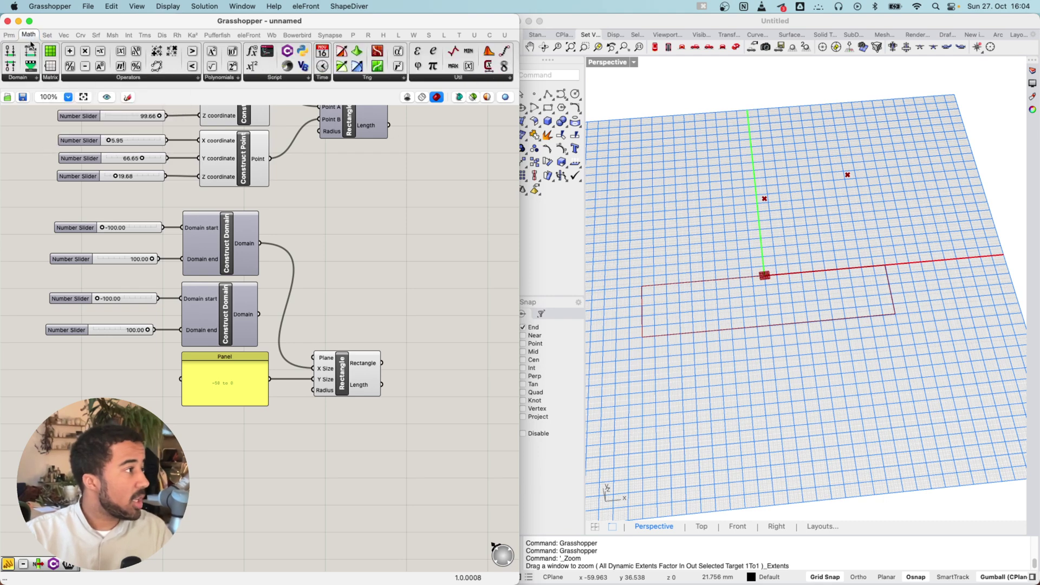
click(30, 80)
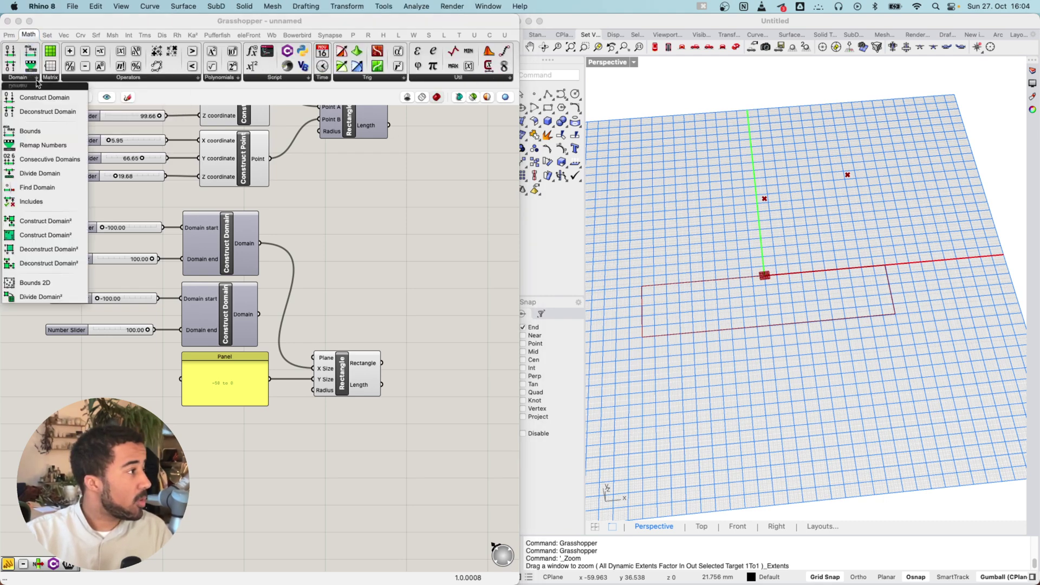
click(40, 112)
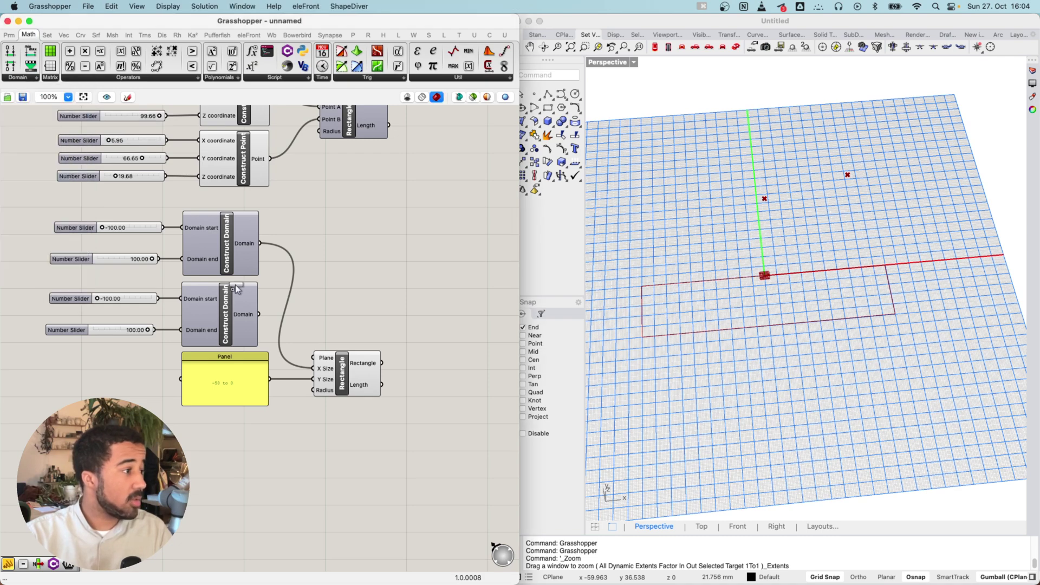
click(357, 311)
drag(357, 311, 347, 459)
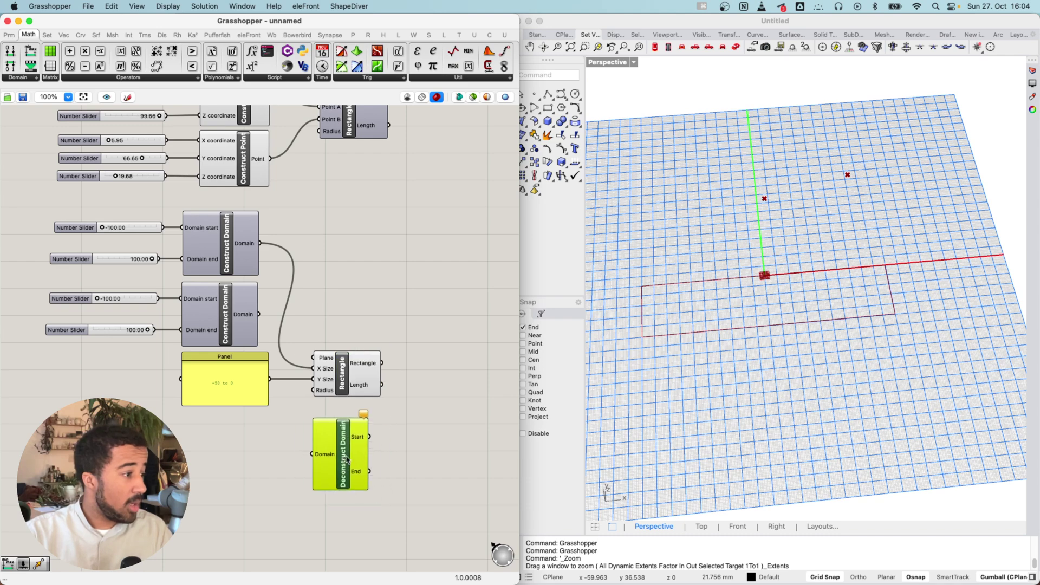
Connect the panel's output to the Deconstruct Domain input and inspect the component's Start and End values.
right_drag(289, 396, 228, 289)
drag(208, 272, 275, 340)
scroll(275, 340, up, 5)
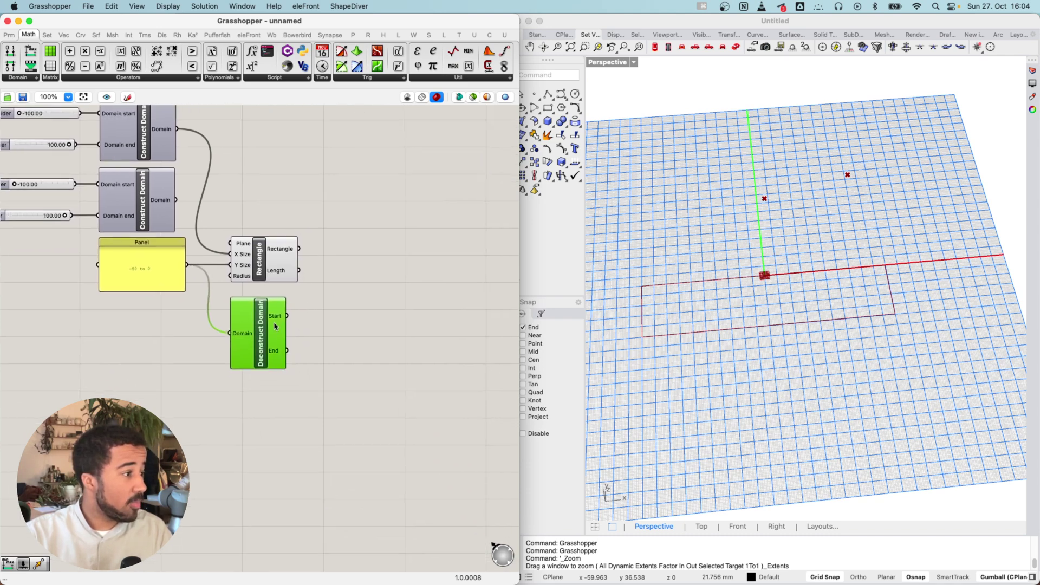
mouse_move(278, 303)
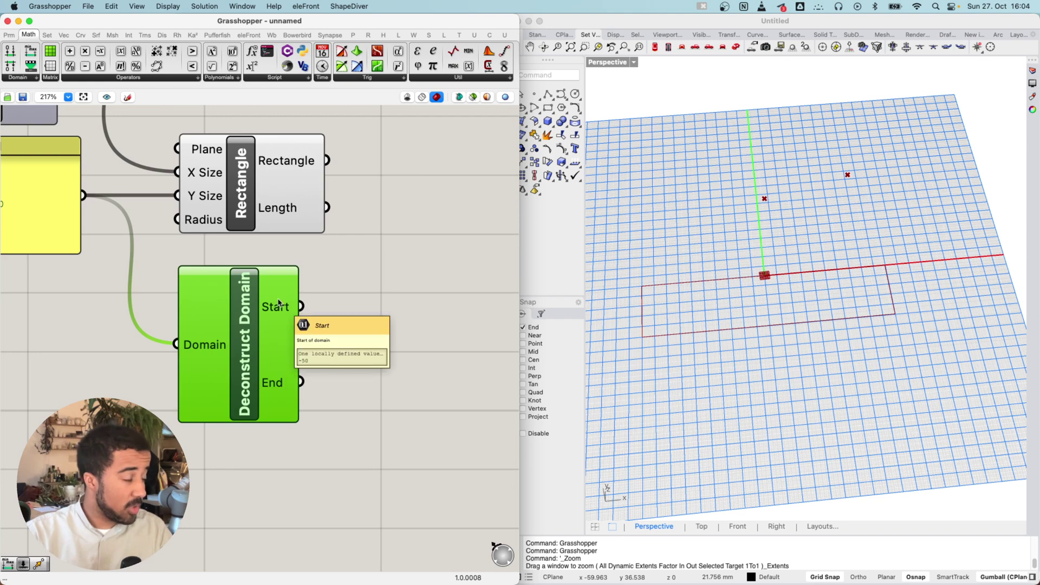
mouse_move(273, 385)
scroll(273, 385, down, 5)
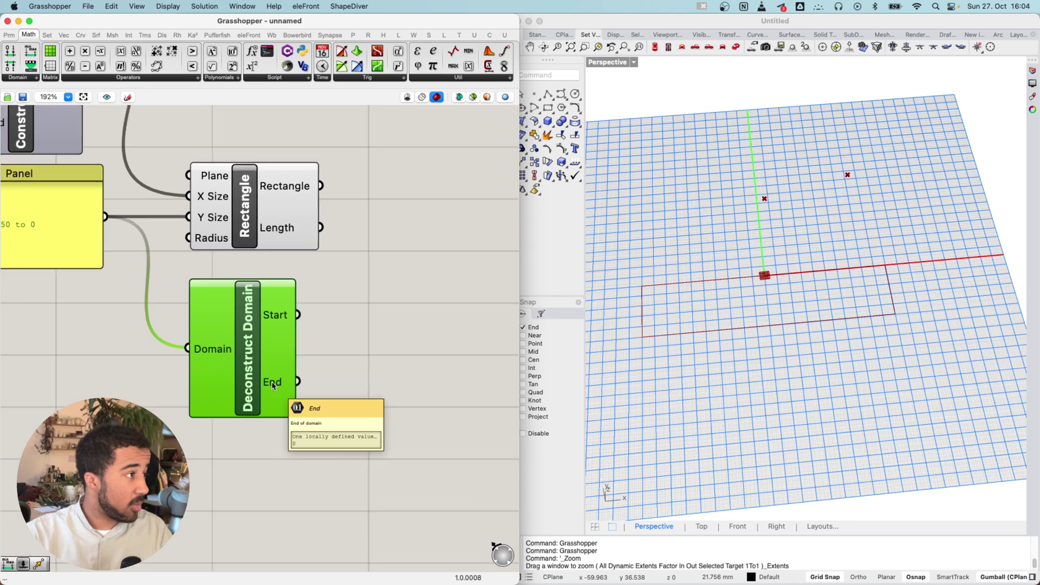
scroll(185, 321, down, 1)
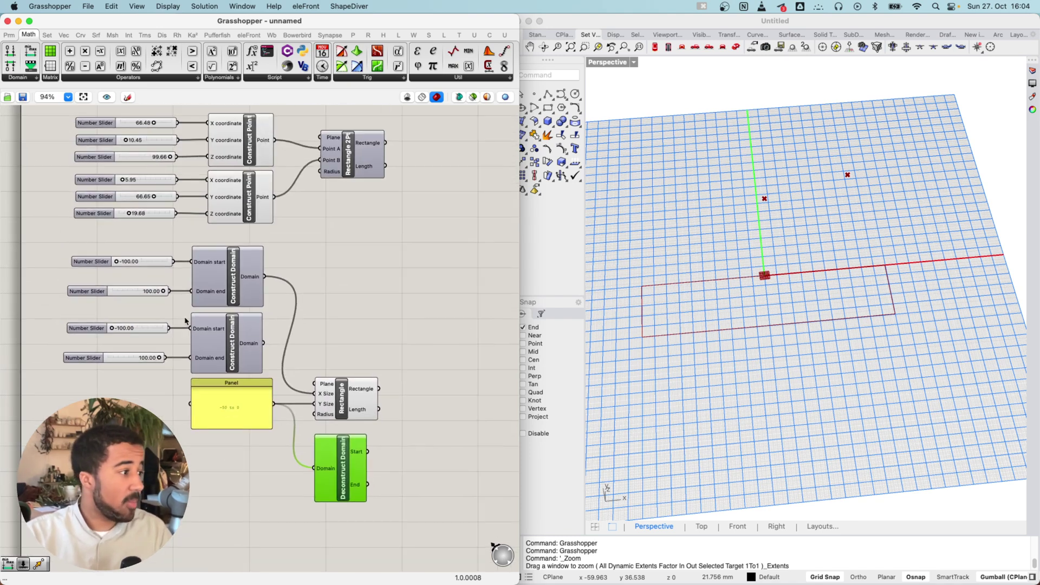
scroll(178, 379, right, 5)
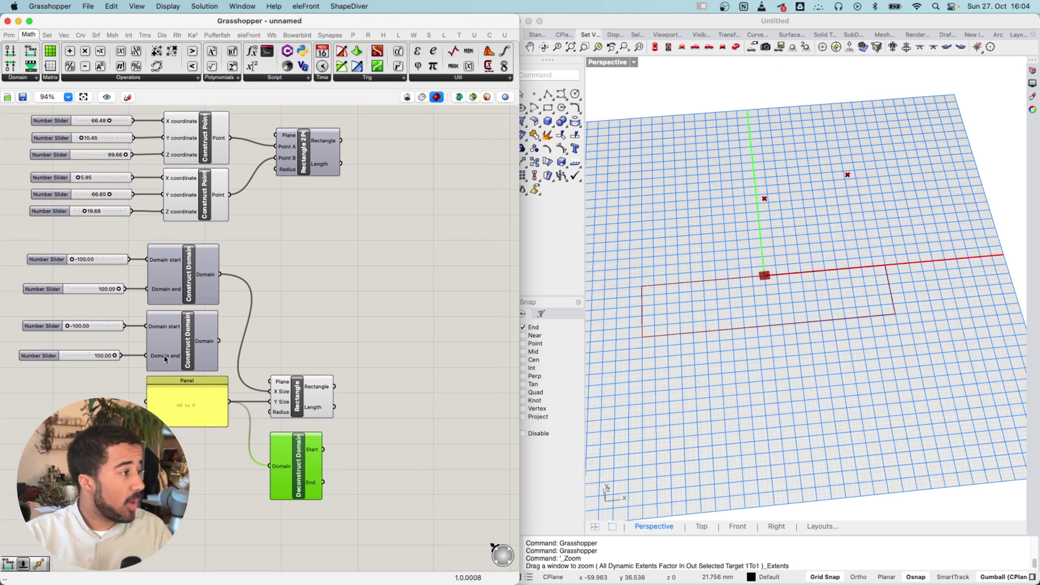
mouse_move(155, 347)
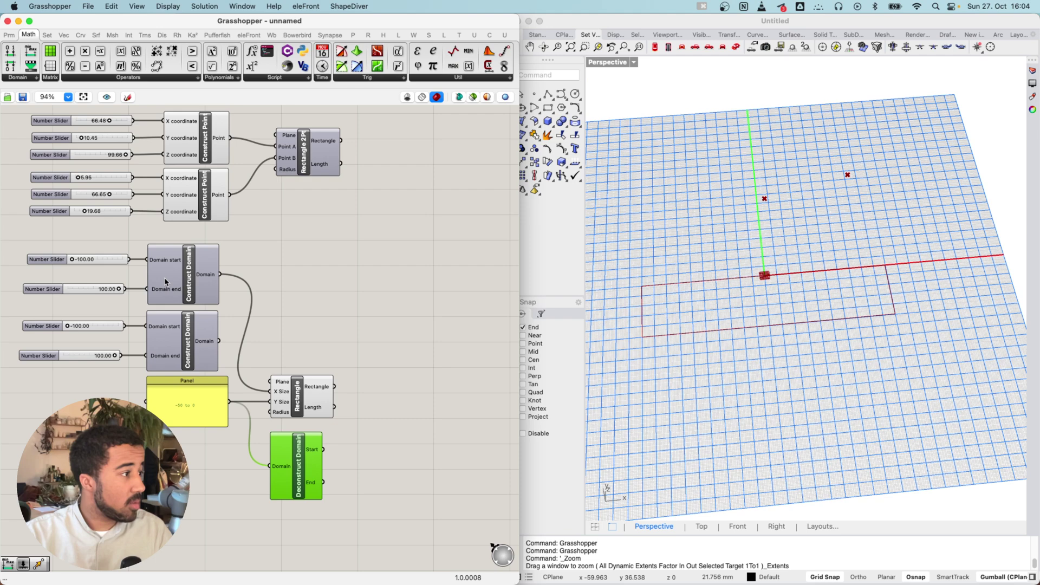
Add a text panel beside the Deconstruct Domain component and connect the Start output to it.
scroll(186, 249, left, 3)
scroll(186, 249, up, 2)
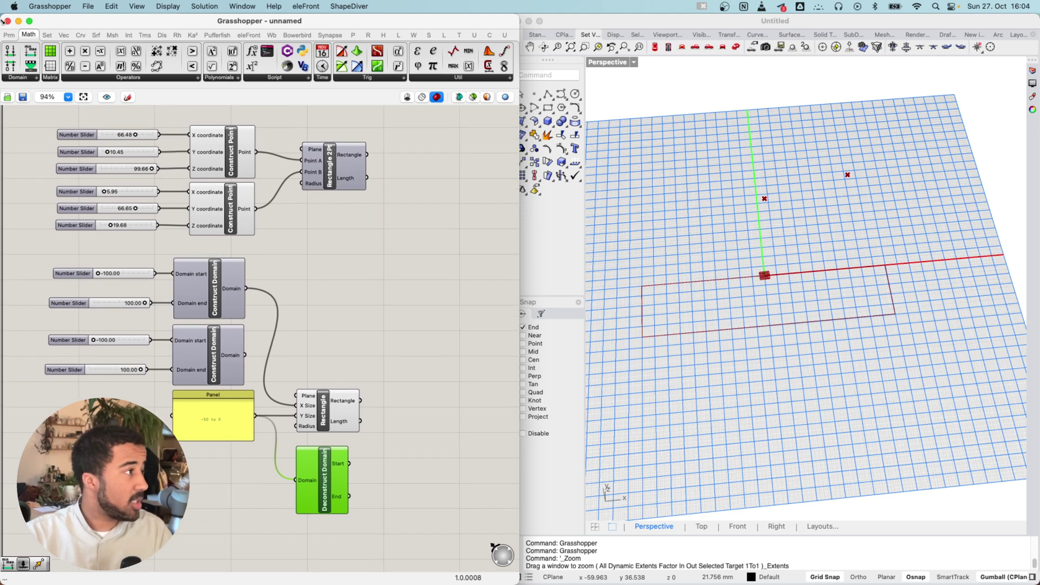
click(9, 35)
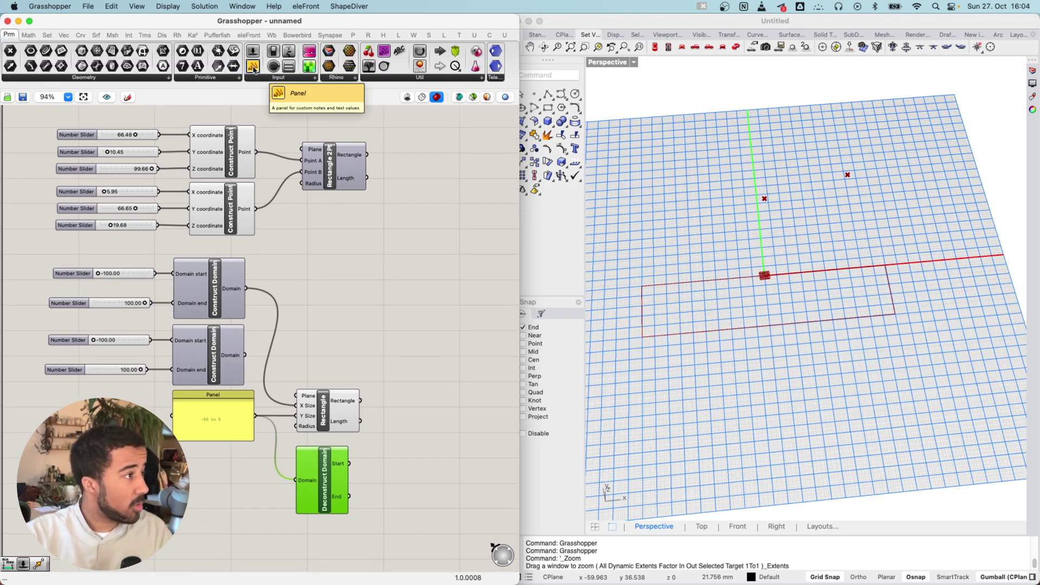
drag(253, 69, 334, 318)
drag(424, 453, 424, 453)
scroll(353, 419, down, 3)
scroll(353, 419, right, 1)
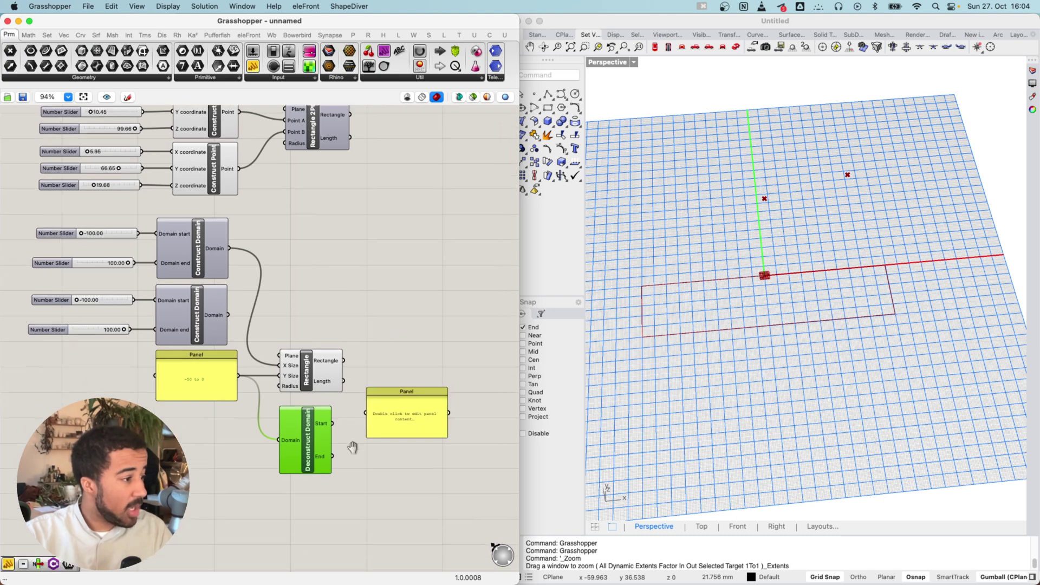
drag(355, 392, 356, 394)
drag(390, 396, 379, 409)
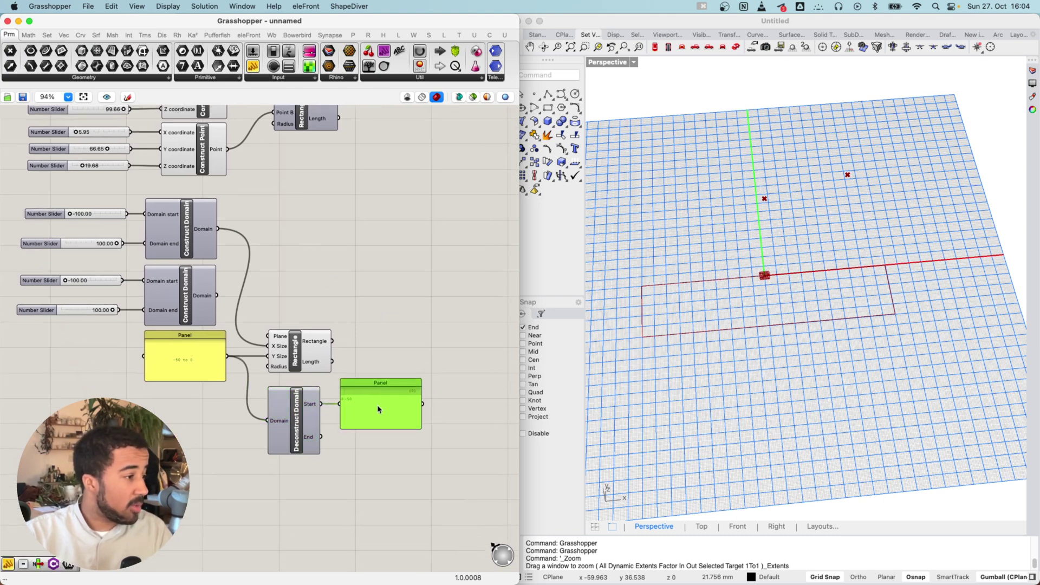
Reduce the height of the Start panel and place it directly beside the Deconstruct Domain component.
scroll(339, 409, up, 8)
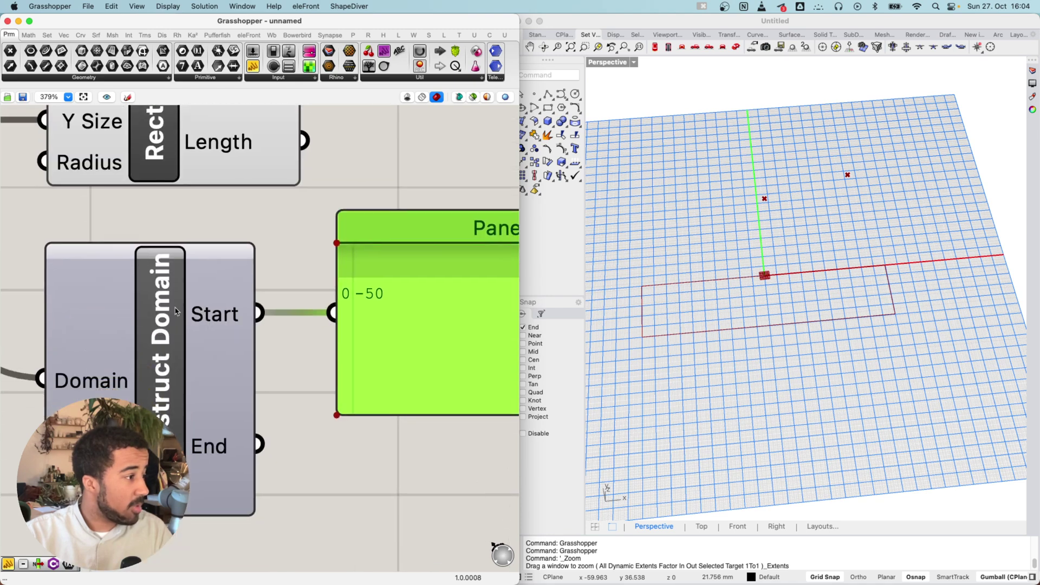
scroll(170, 347, down, 4)
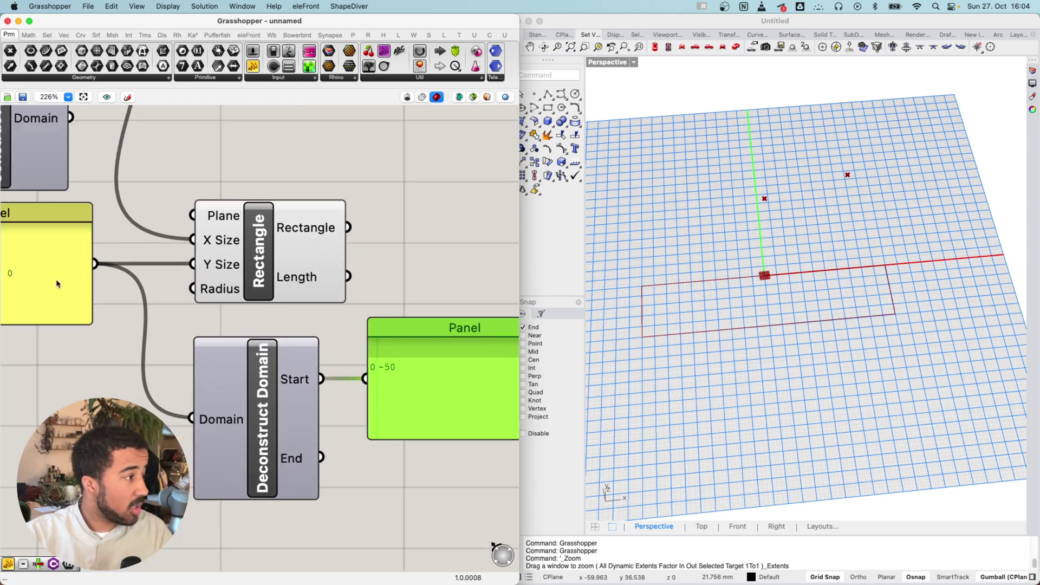
scroll(243, 412, right, 3)
drag(346, 416, 331, 382)
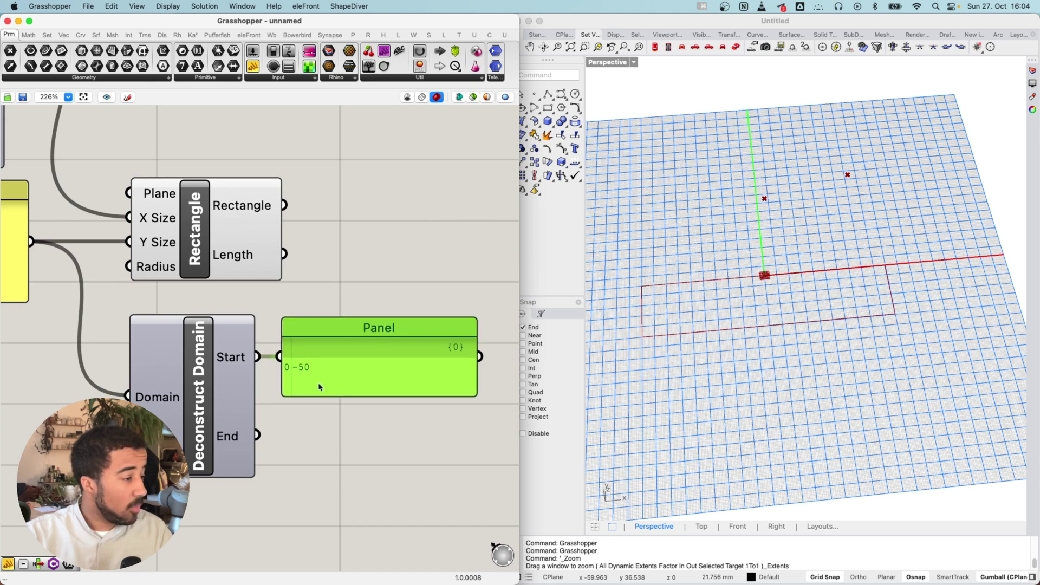
Duplicate the Start panel directly below itself and connect the Deconstruct Domain's End output to the copy.
scroll(276, 386, up, 1)
right_drag(309, 413, 275, 387)
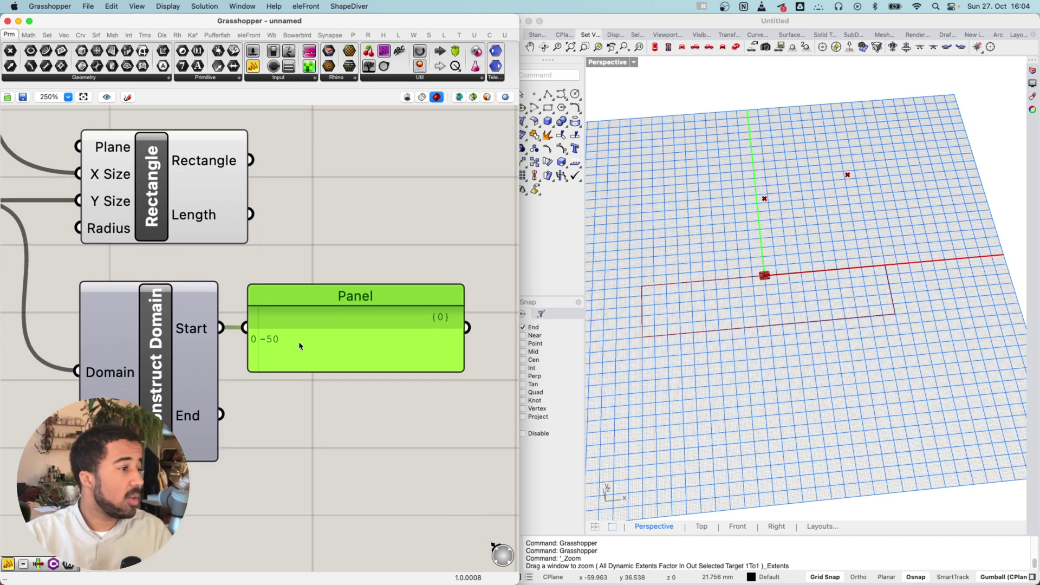
alt+drag(299, 346, 221, 415)
scroll(242, 464, down, 5)
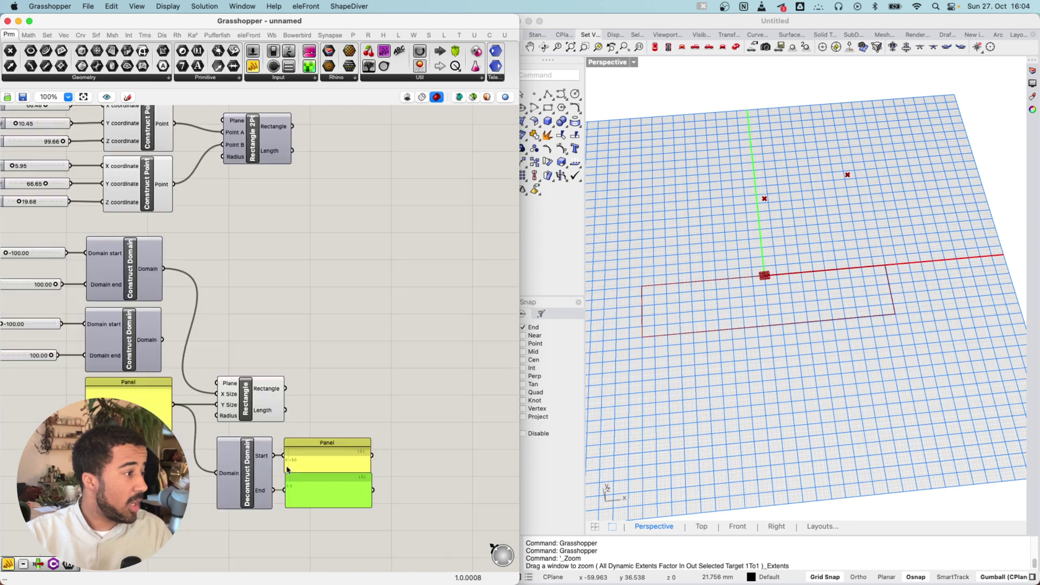
Move the copied panel up beside the Rectangle component and feed it from the Rectangle output instead.
drag(332, 502, 302, 392)
scroll(305, 394, up, 6)
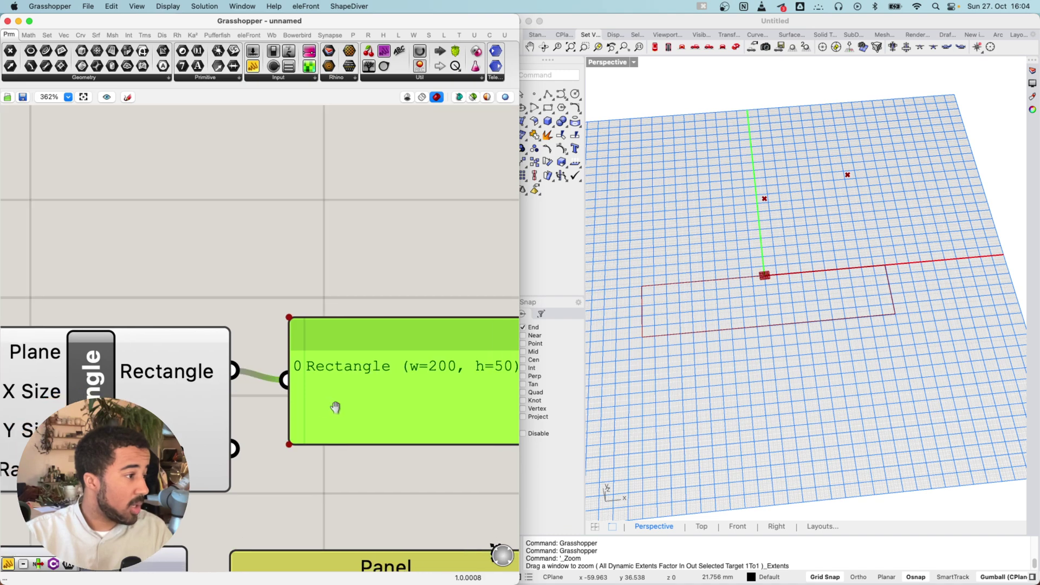
right_drag(335, 407, 327, 405)
drag(344, 409, 340, 399)
scroll(325, 409, down, 1)
right_drag(425, 442, 346, 428)
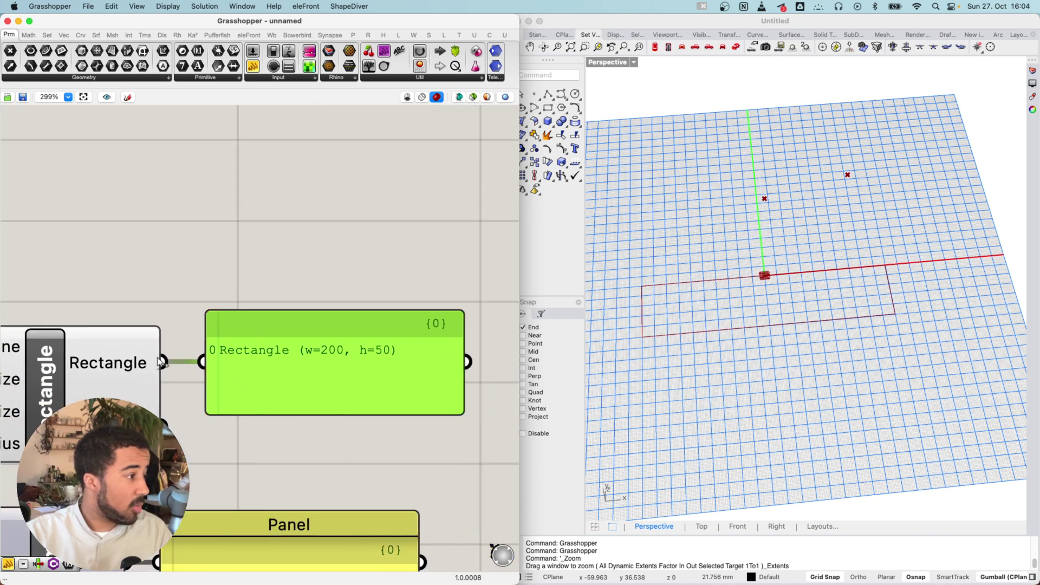
Read the geometry type, width and height that the panel reports for the Rectangle output.
right_drag(118, 355, 175, 371)
right_drag(365, 370, 284, 365)
scroll(284, 365, up, 1)
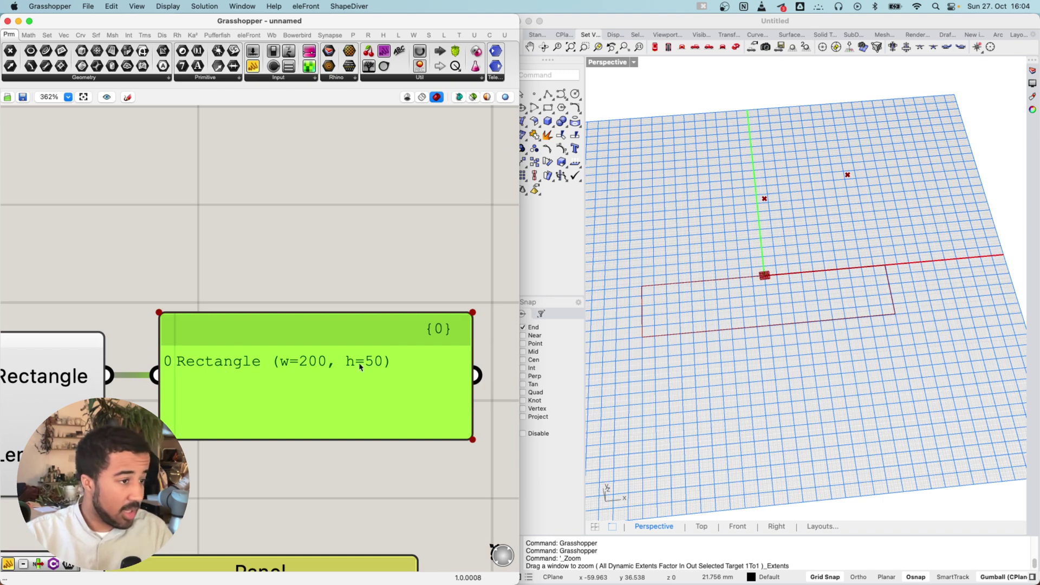
scroll(308, 374, up, 2)
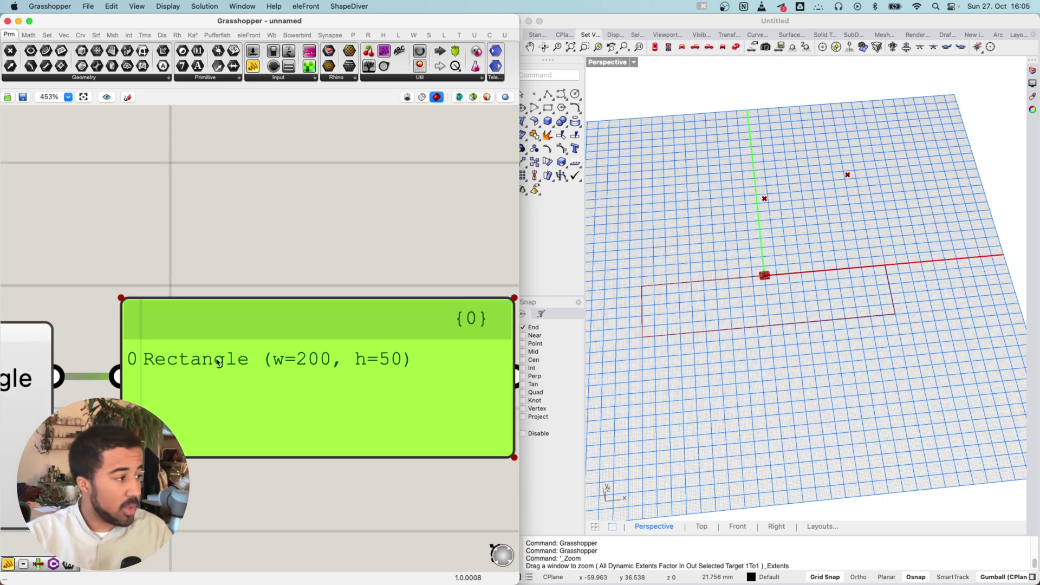
right_drag(216, 359, 151, 340)
right_drag(90, 335, 153, 336)
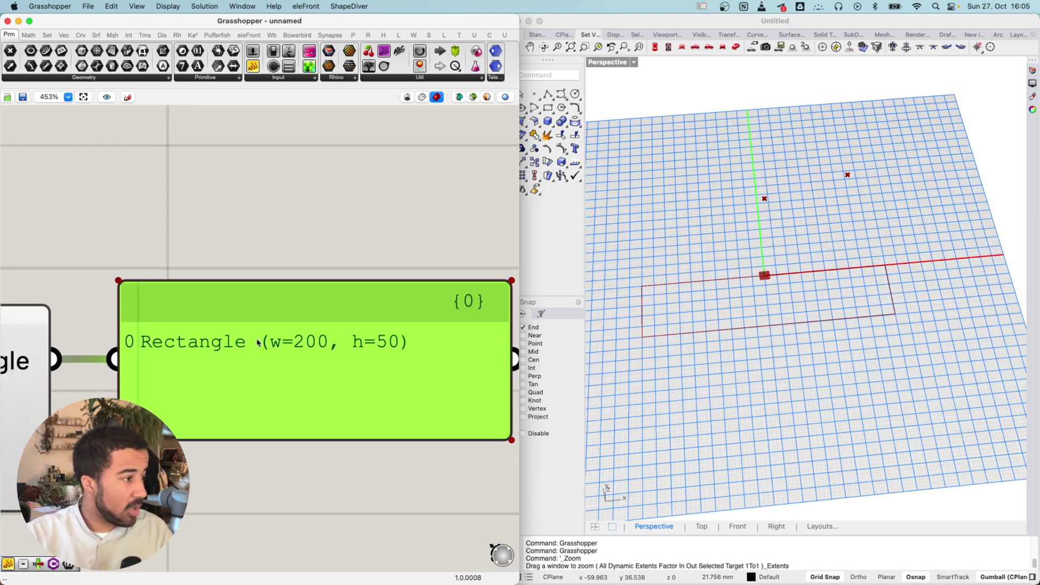
scroll(396, 344, down, 6)
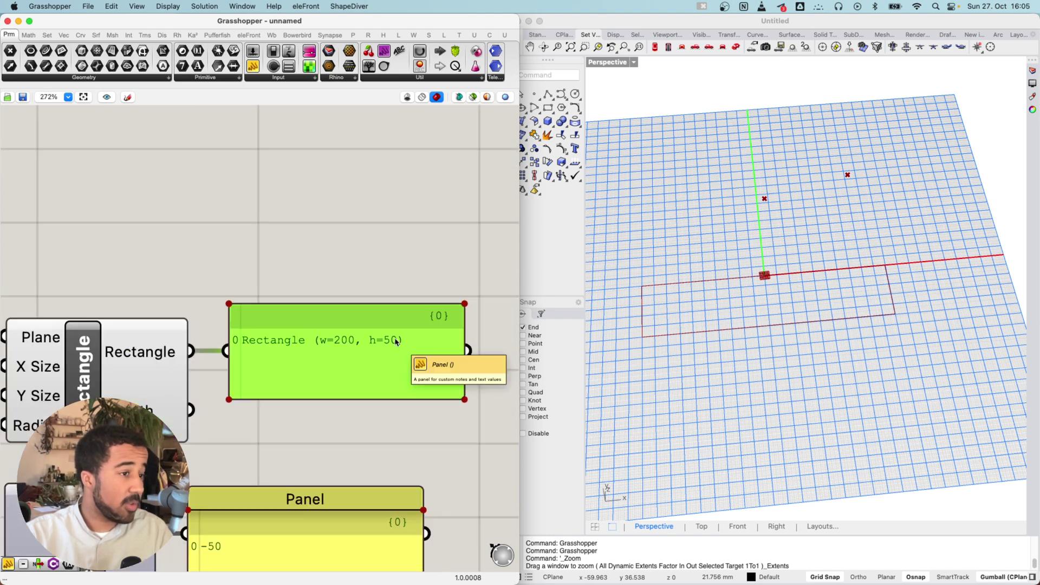
Move the rectangle panel slightly up and shift the Rectangle 2Pt component right to make room after the Construct Point components.
right_drag(388, 333, 216, 364)
drag(245, 423, 249, 395)
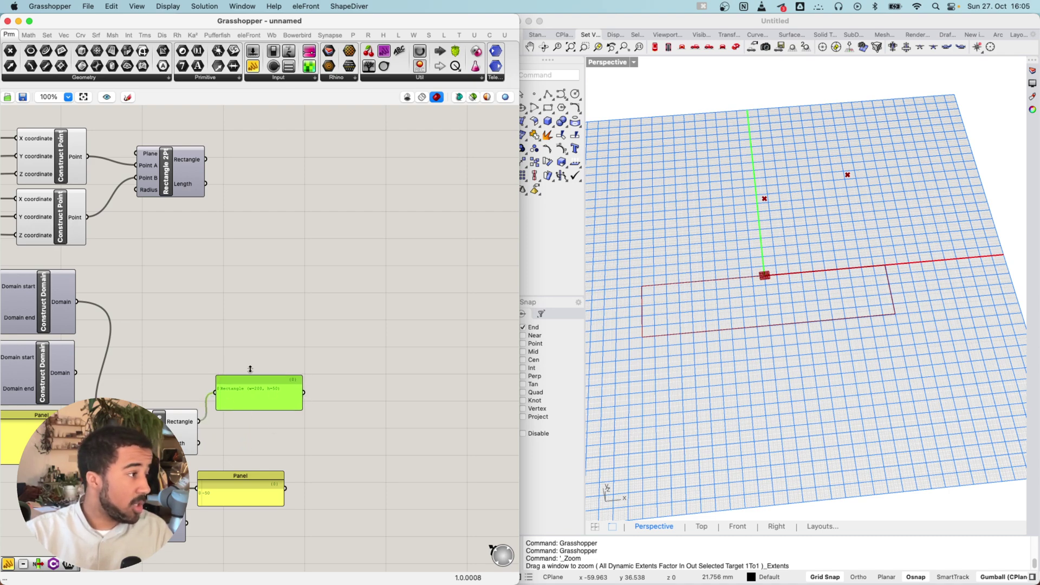
right_drag(168, 349, 240, 405)
drag(238, 226, 320, 267)
Copy the panel and insert the duplicate between the second Construct Point's output and the Point B input of Rectangle 2Pt.
click(324, 442)
right_drag(251, 355, 328, 402)
key(super+c)
key(super+v)
drag(394, 494, 371, 318)
drag(286, 346, 289, 328)
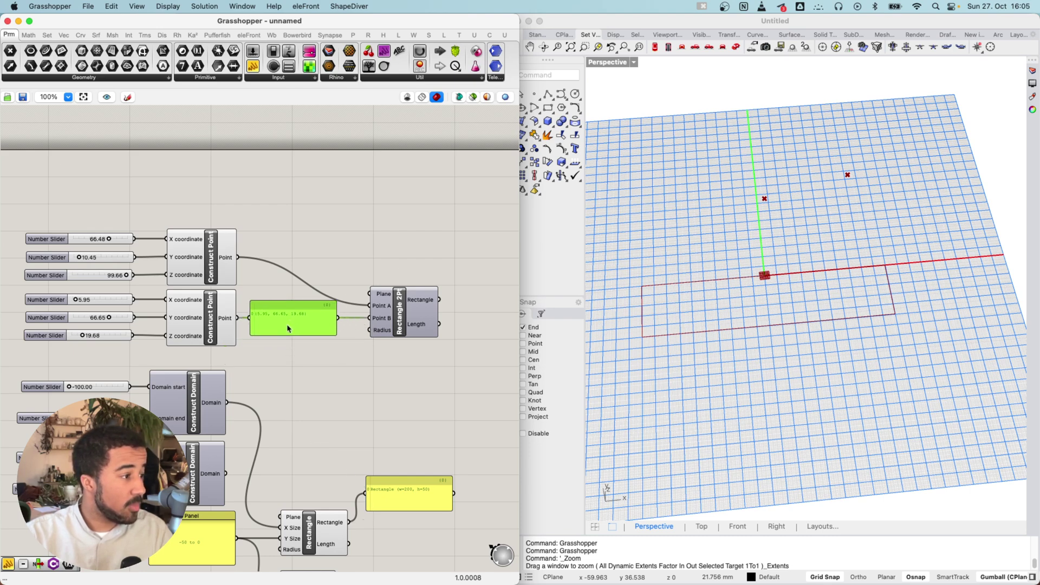
Shrink the inserted point panel and position it close to the second Construct Point's output.
scroll(287, 329, up, 4)
drag(390, 308, 355, 307)
drag(310, 359, 313, 330)
right_drag(318, 323, 294, 353)
mouse_move(262, 347)
mouse_down()
mouse_move(267, 340)
mouse_move(245, 338)
mouse_up()
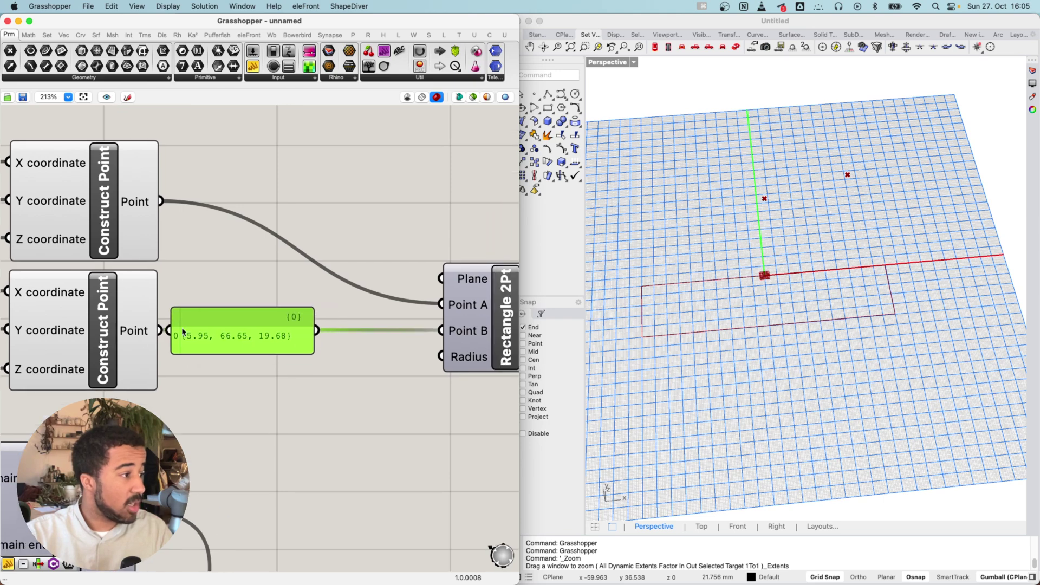
Examine the point coordinates in the panel and how they pass through it into the Point B input.
right_drag(382, 343, 344, 346)
drag(431, 349, 352, 351)
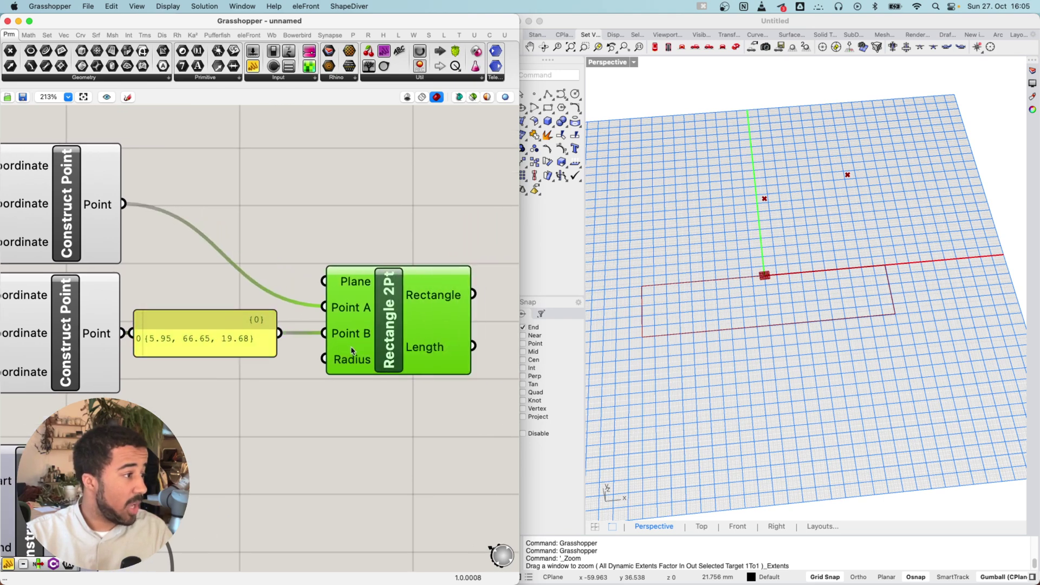
mouse_move(342, 342)
right_drag(256, 320, 351, 309)
right_drag(316, 312, 346, 320)
right_drag(282, 301, 324, 307)
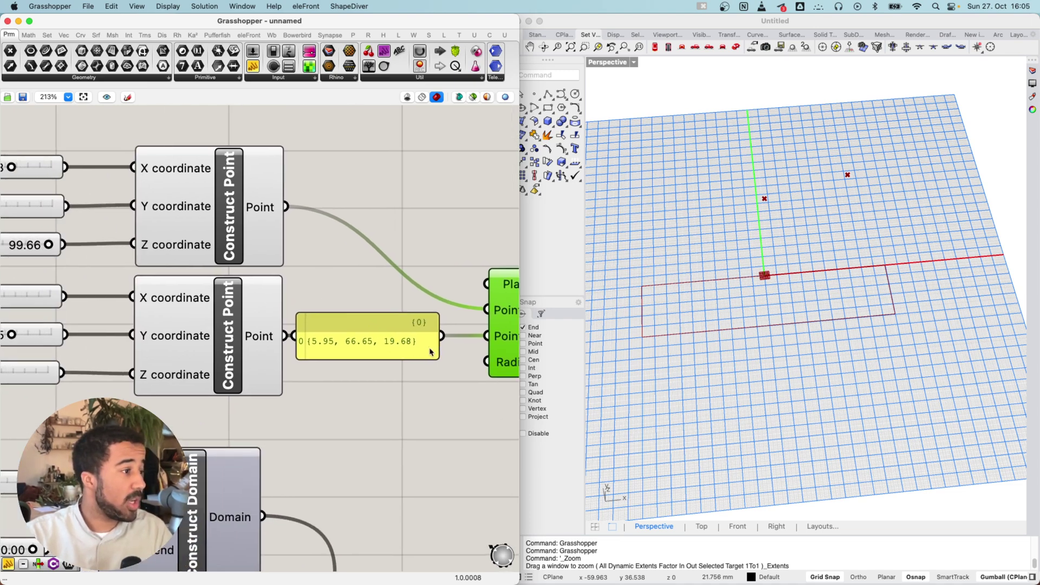
scroll(431, 352, right, 5)
click(285, 341)
scroll(315, 335, right, 1)
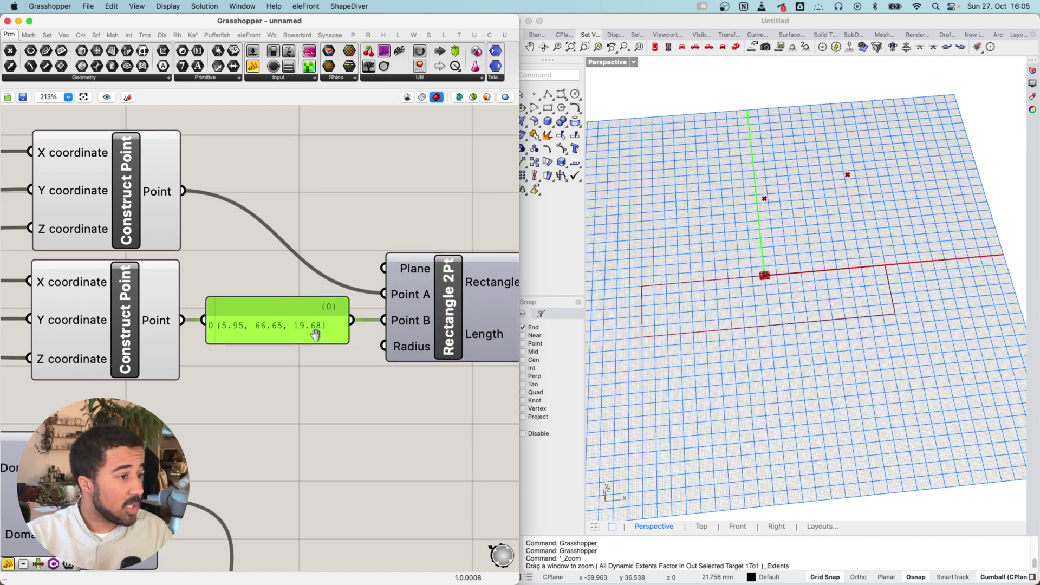
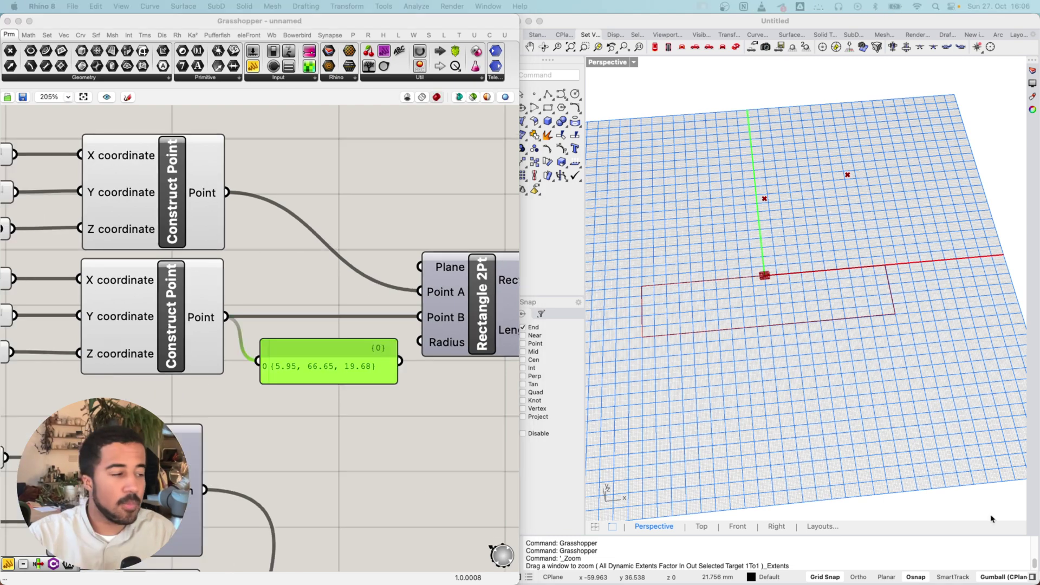
Examine the upper Construct Point component and the sliders feeding its X, Y and Z coordinate inputs.
scroll(356, 465, down, 10)
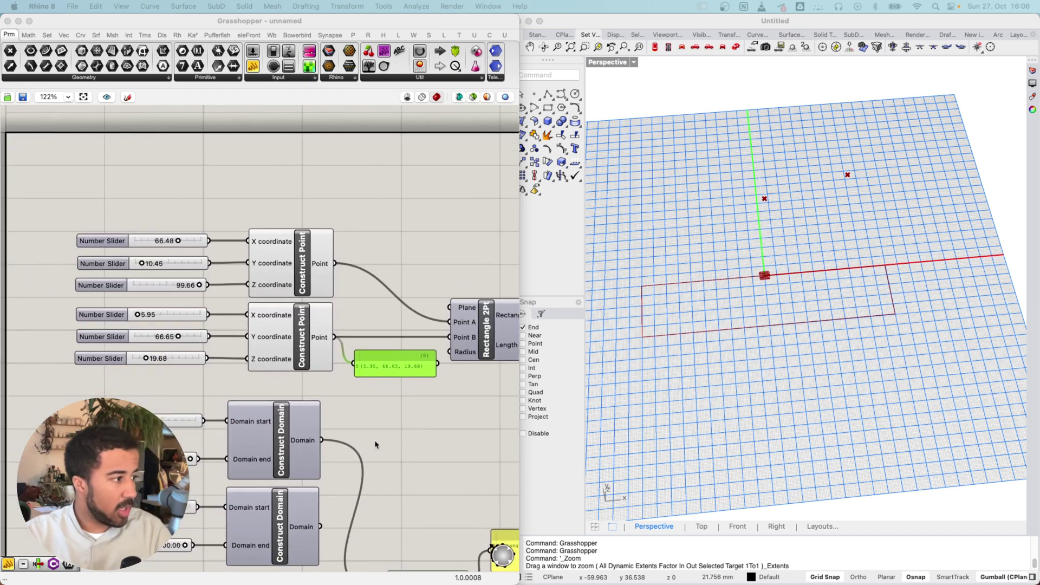
scroll(234, 277, up, 5)
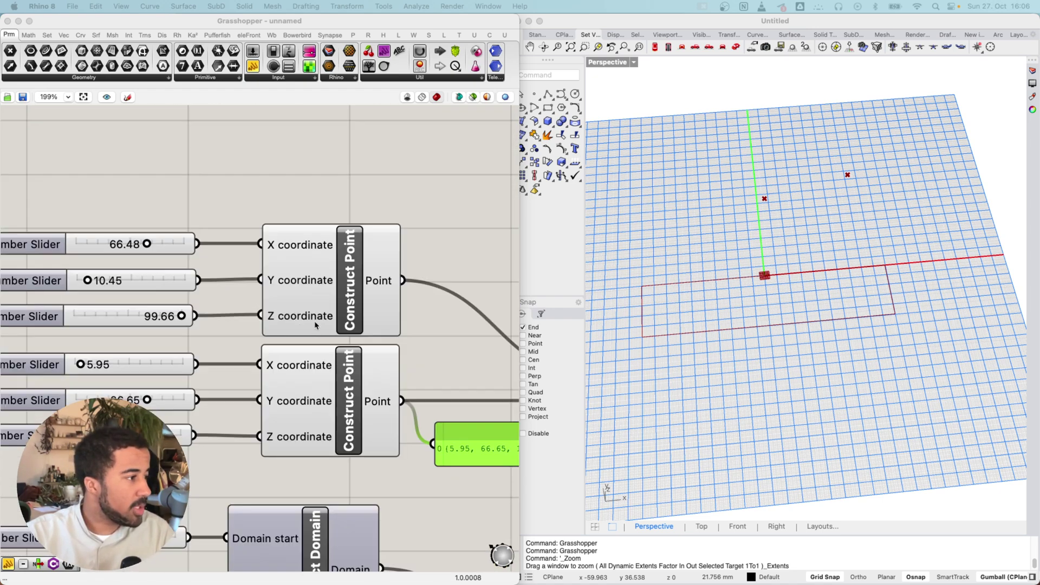
right_drag(388, 294, 262, 269)
right_drag(332, 303, 301, 253)
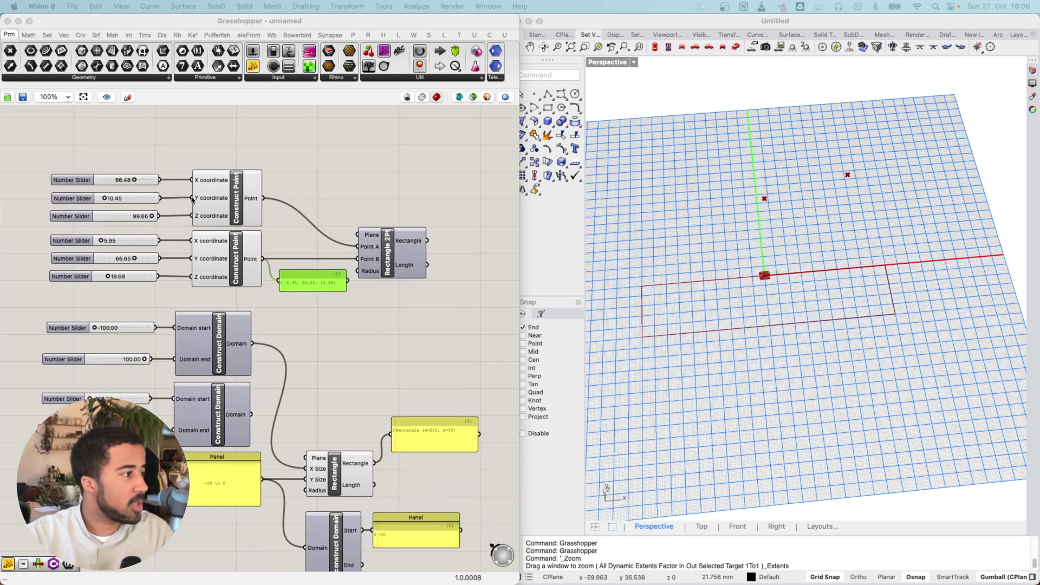
click(239, 188)
click(411, 307)
right_drag(344, 308, 383, 366)
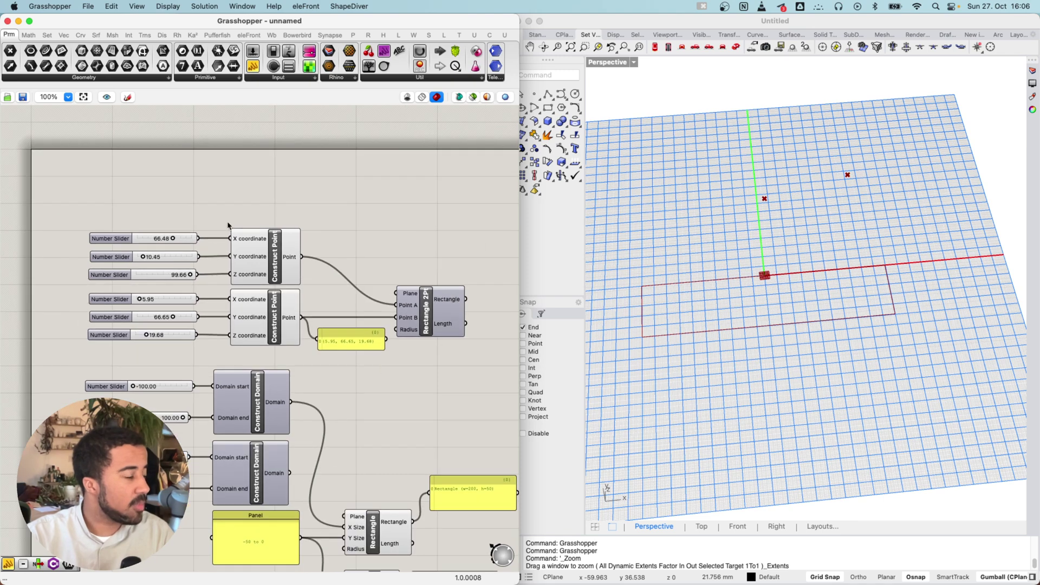
scroll(290, 256, up, 5)
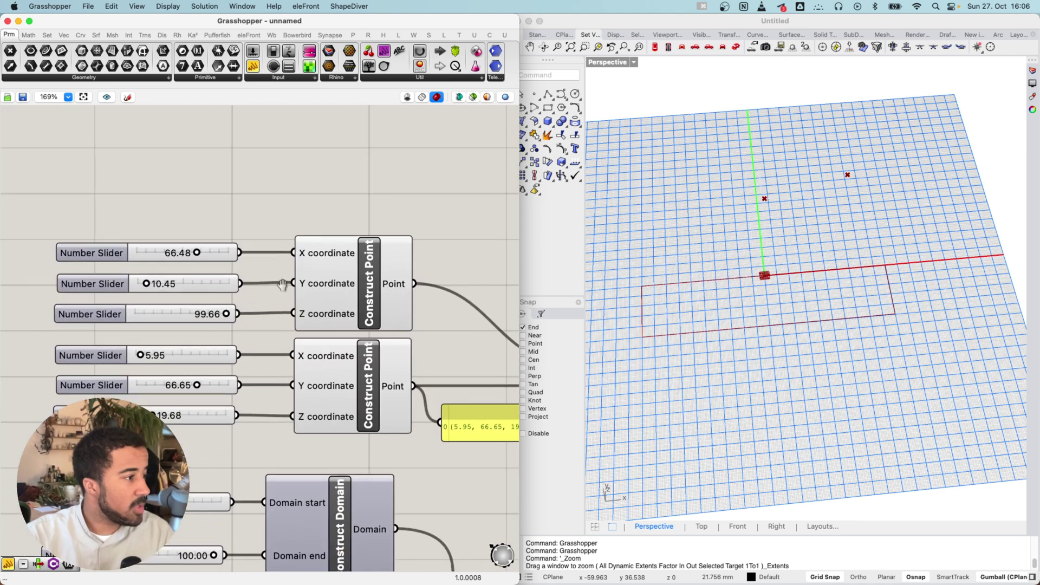
click(425, 287)
scroll(424, 287, up, 4)
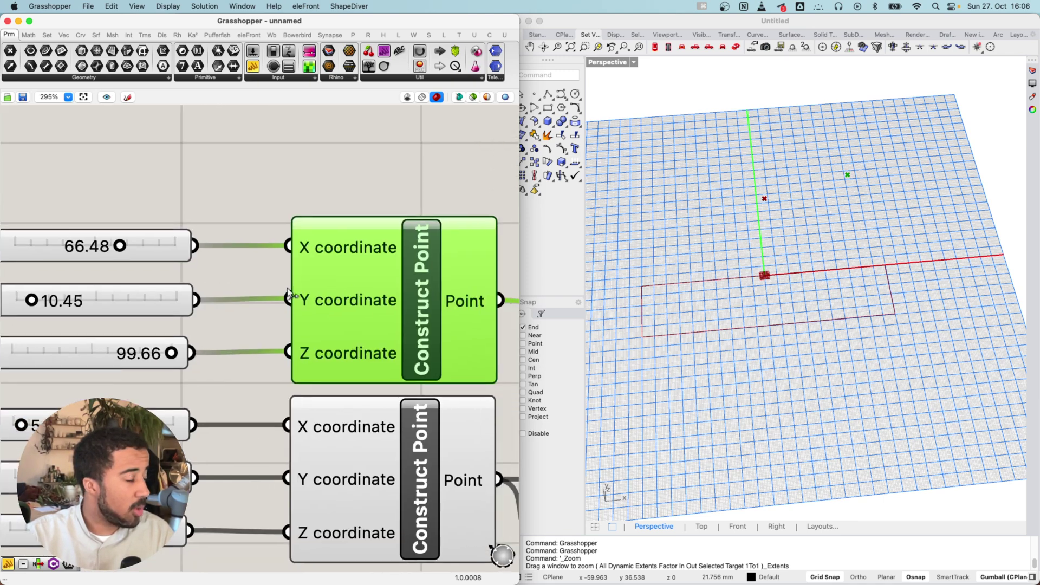
Set the upper Construct Point's X coordinate slider to 57.39 and shift the slider slightly closer to the component.
right_drag(100, 265, 156, 266)
click(170, 260)
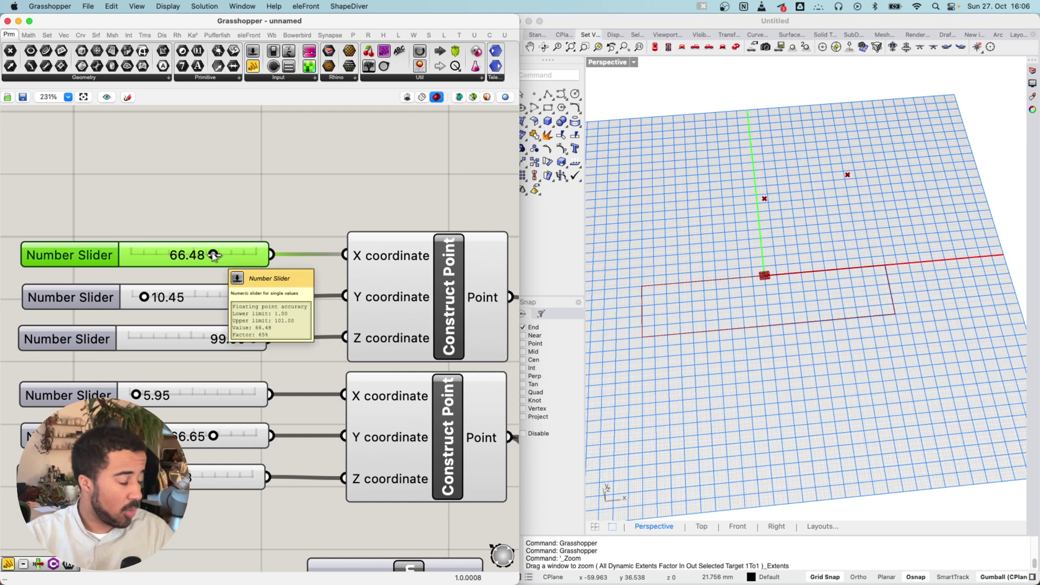
drag(213, 256, 177, 257)
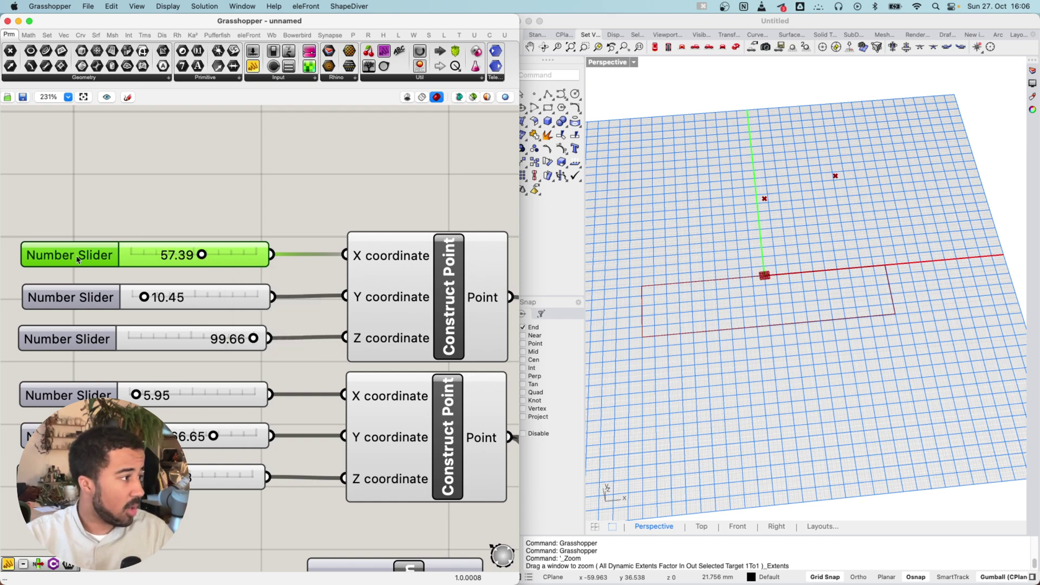
drag(78, 259, 108, 259)
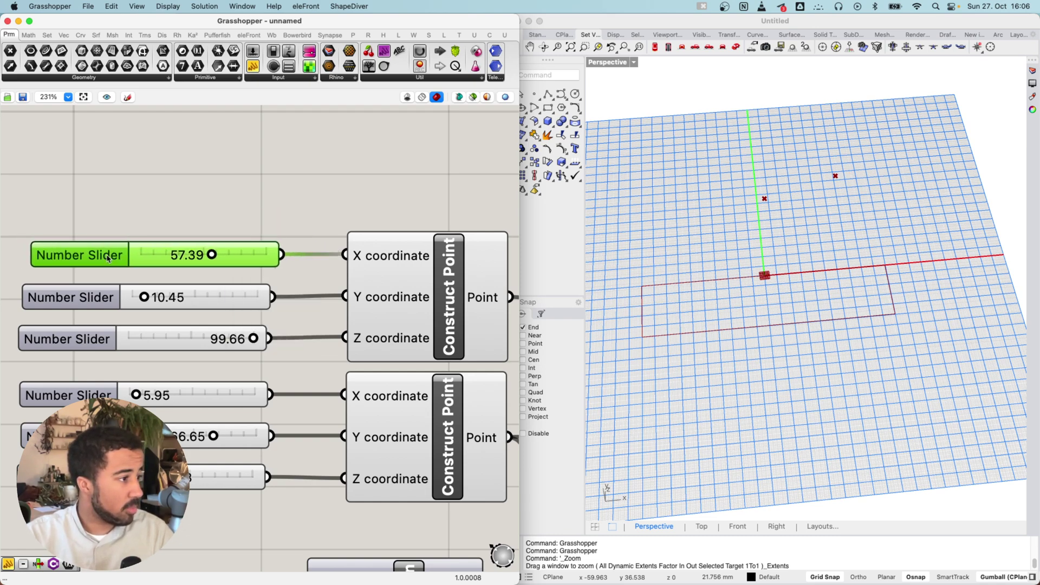
Review the numeric domain in the X coordinate slider's settings and close them without changes.
double_click(79, 259)
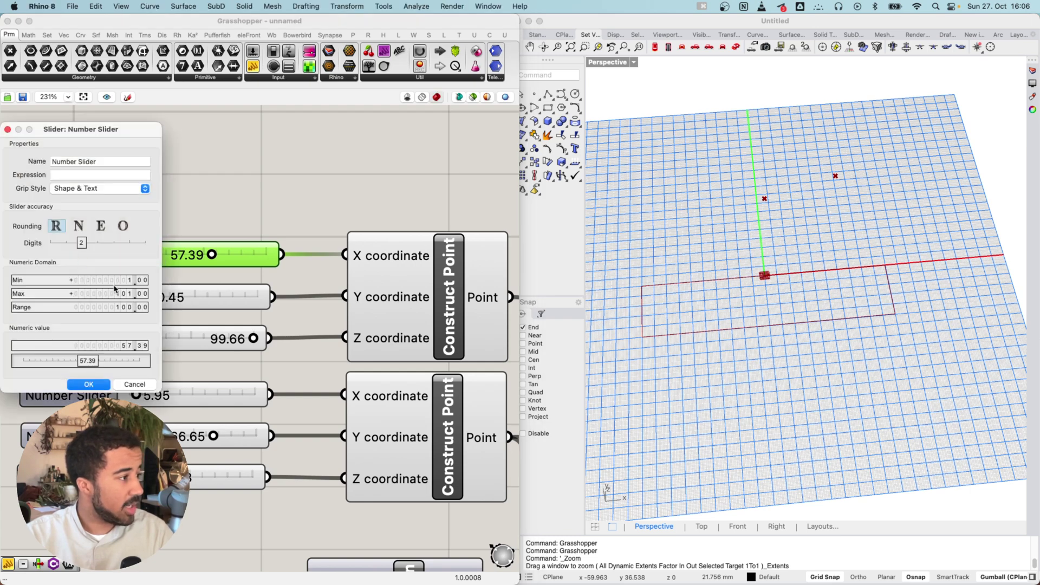
click(136, 384)
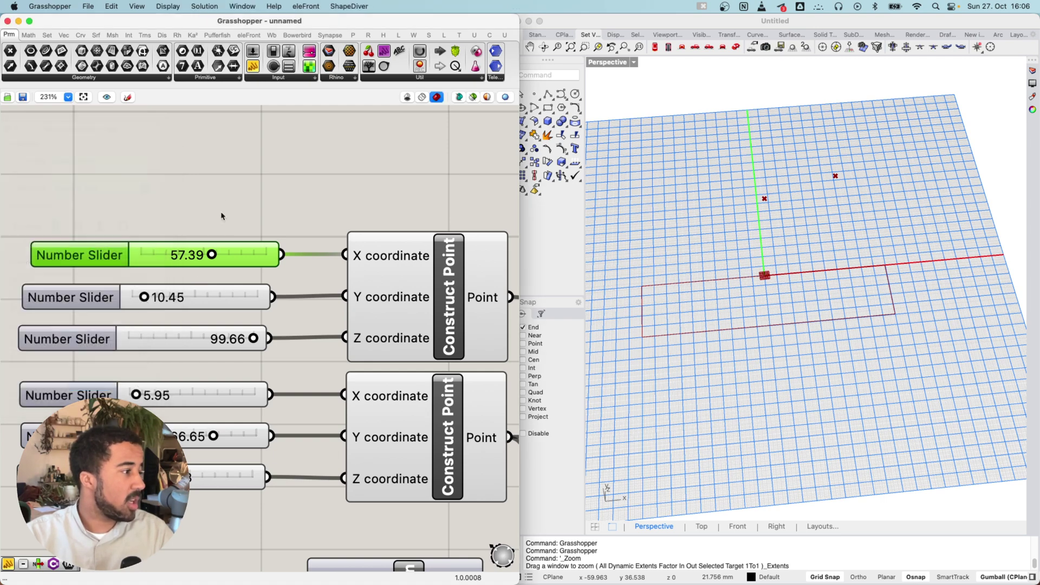
Create a number slider ranging from 0 to 200.0 above the upper X coordinate slider.
double_click(224, 203)
text(0 )
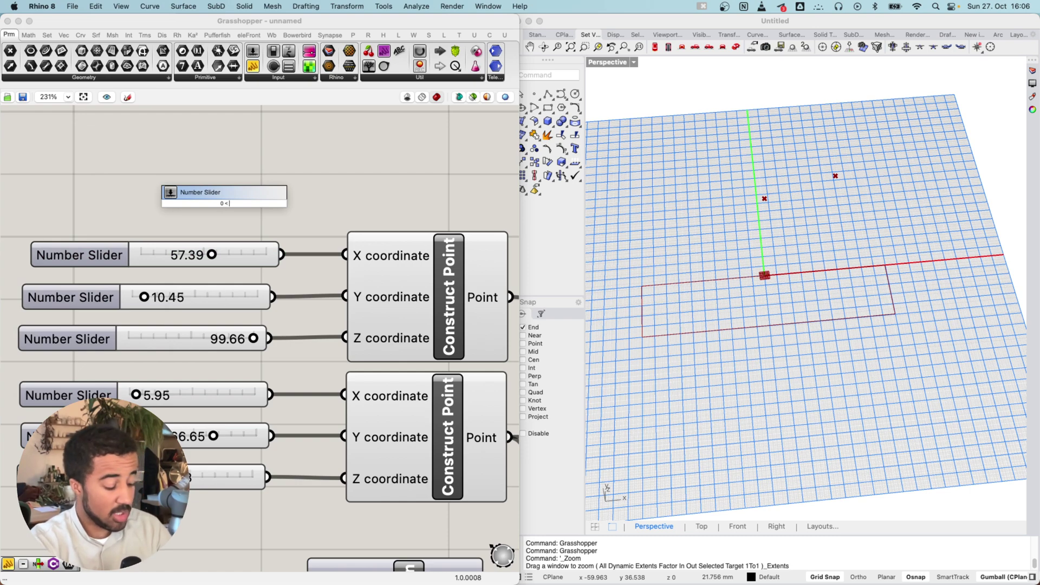
text(< 200)
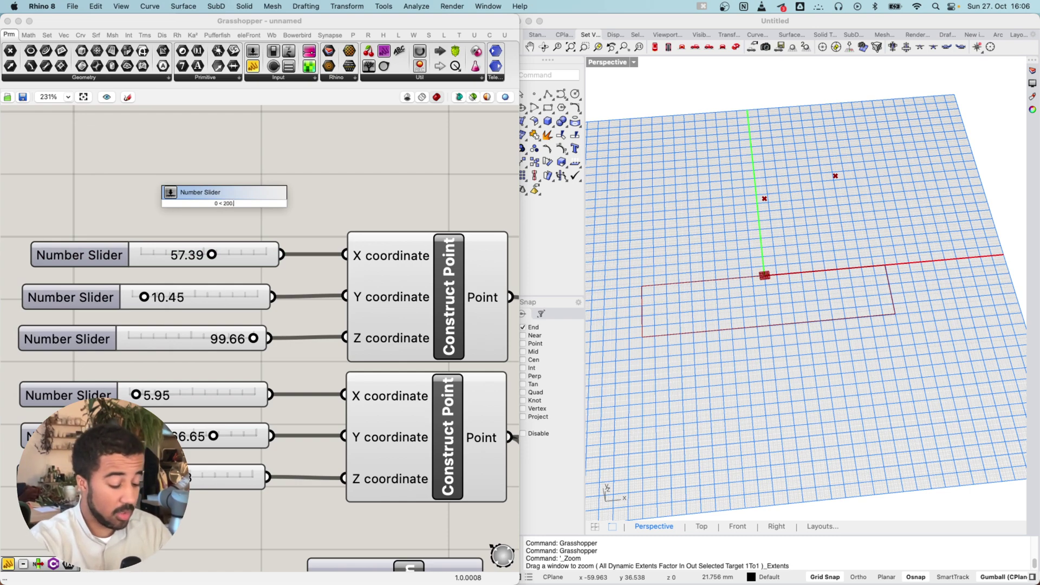
text(.0)
key(Return)
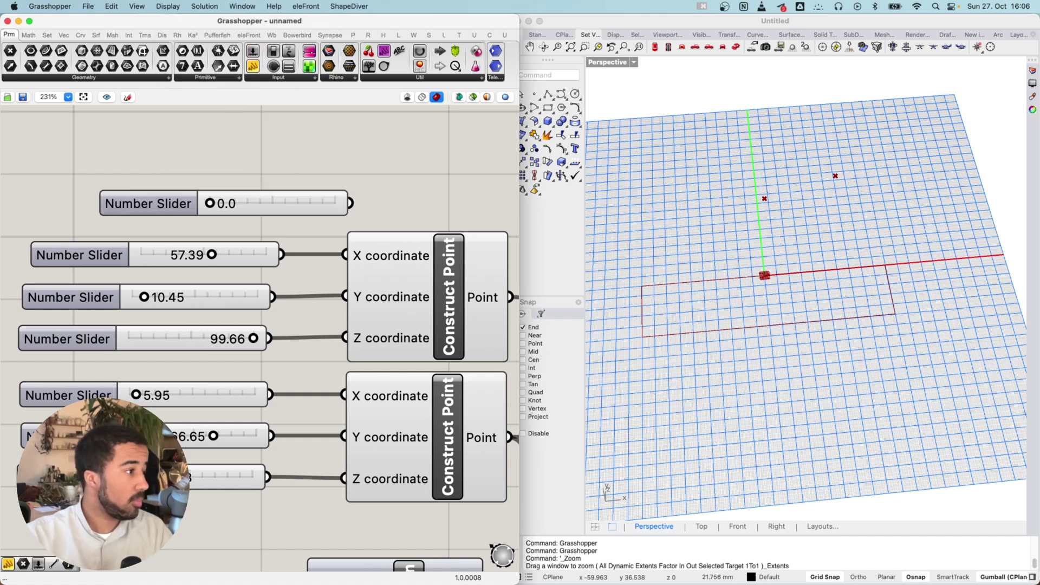
Set the new number slider to its maximum of 200.0, shift it slightly, and delete it.
drag(256, 206, 324, 201)
click(304, 210)
click(203, 187)
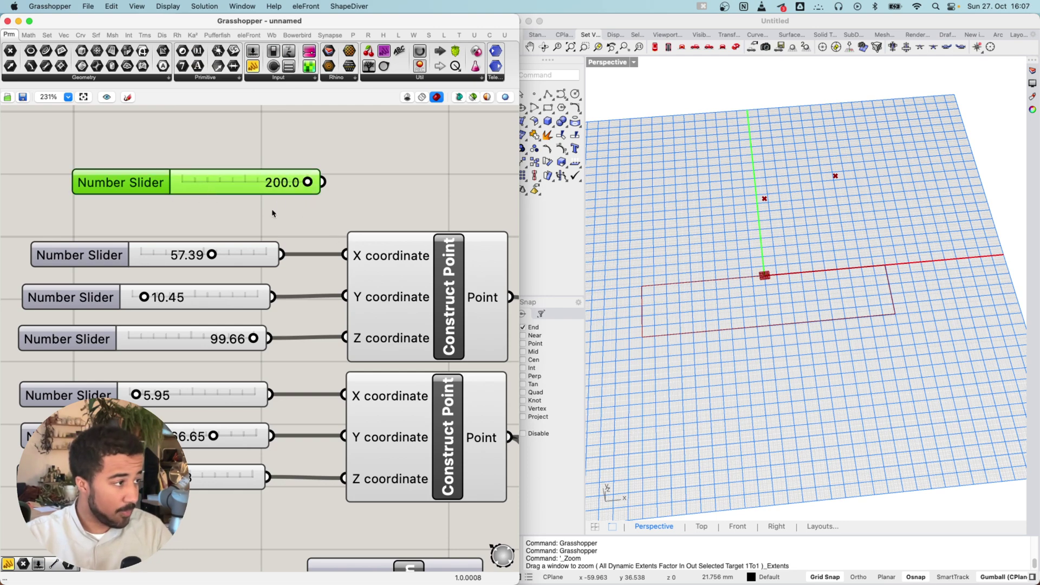
key(Delete)
Examine the upper Construct Point component and follow its Point output to the Rectangle 2Pt component.
right_drag(280, 214, 199, 170)
click(374, 274)
right_drag(187, 226, 301, 230)
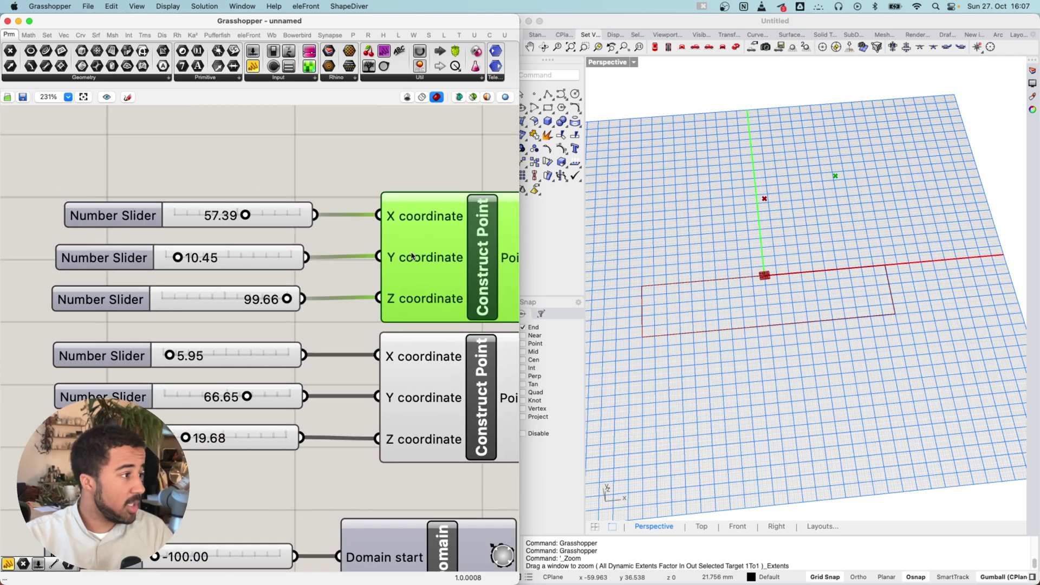
scroll(413, 256, right, 5)
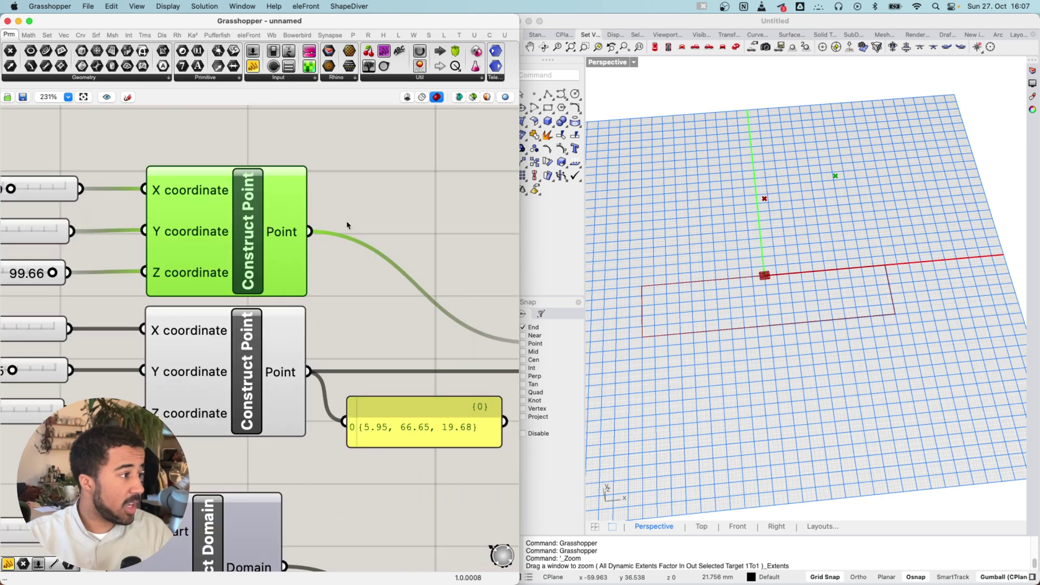
scroll(325, 225, down, 5)
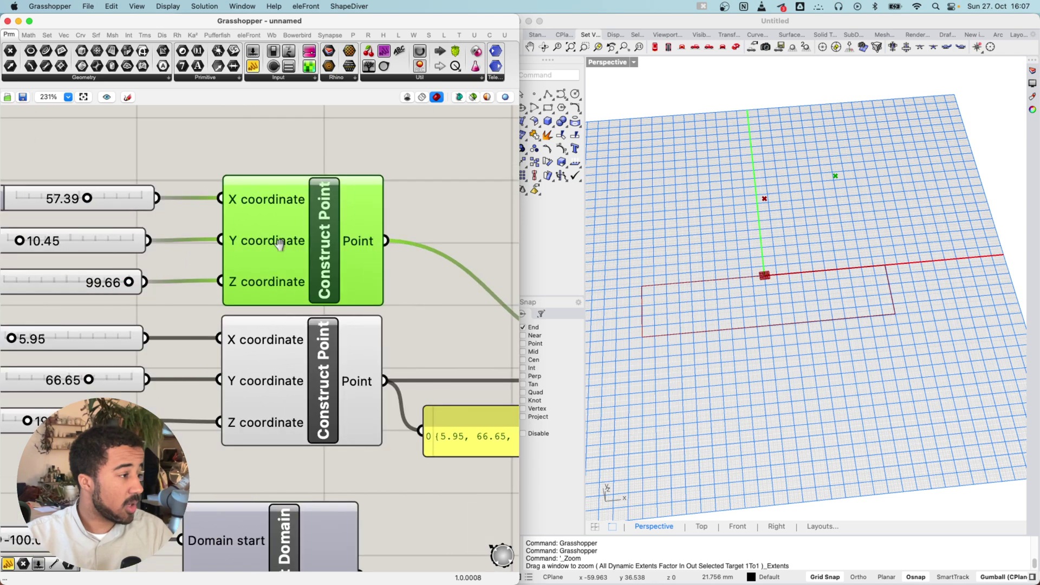
drag(329, 177, 176, 263)
right_drag(312, 225, 303, 259)
right_drag(371, 283, 318, 280)
click(313, 285)
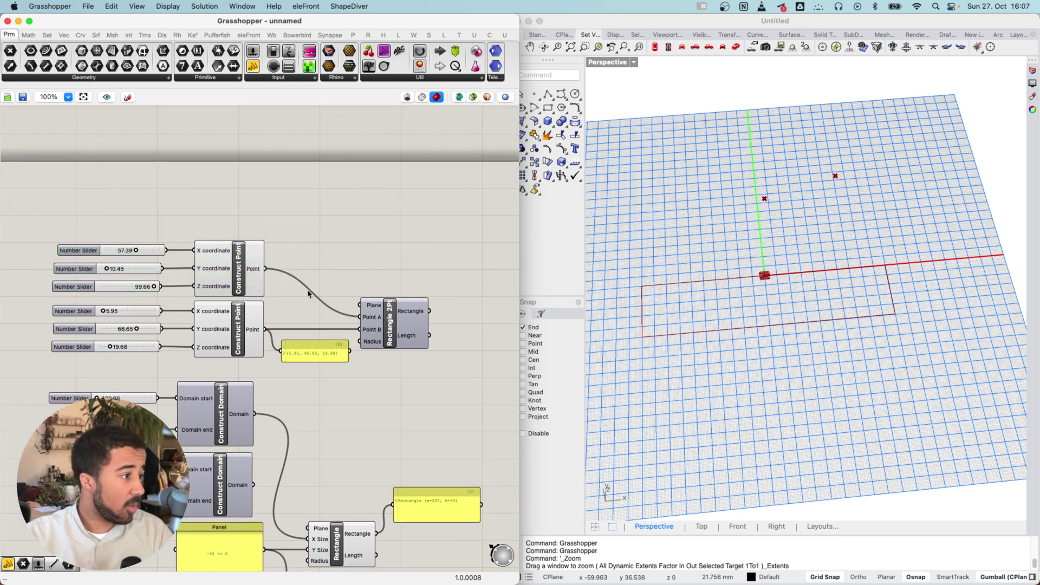
Move the point coordinates panel down, clear of the Point B wire, and limit the preview to selected components with the lower Construct Point selected.
drag(302, 345, 324, 378)
click(241, 340)
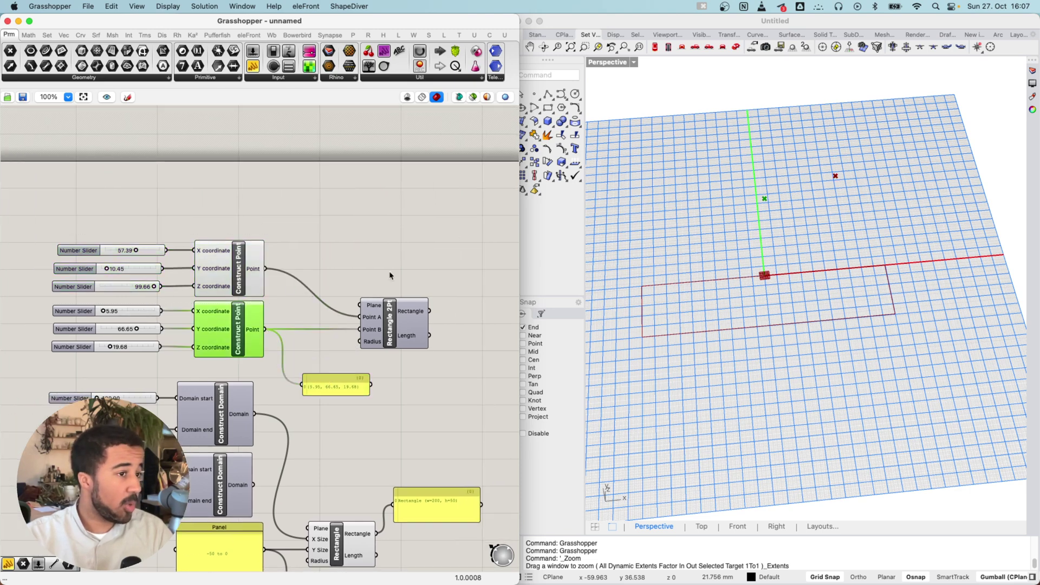
click(472, 98)
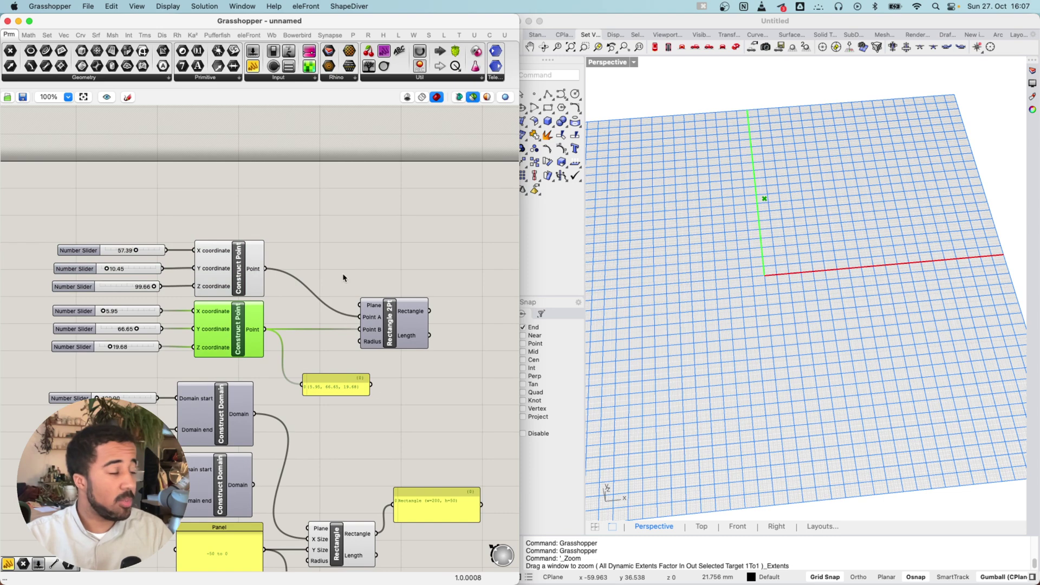
Select Rectangle 2Pt together with both Construct Point components to view the rectangle and its defining points in the viewport.
scroll(408, 328, up, 1)
drag(408, 328, 359, 328)
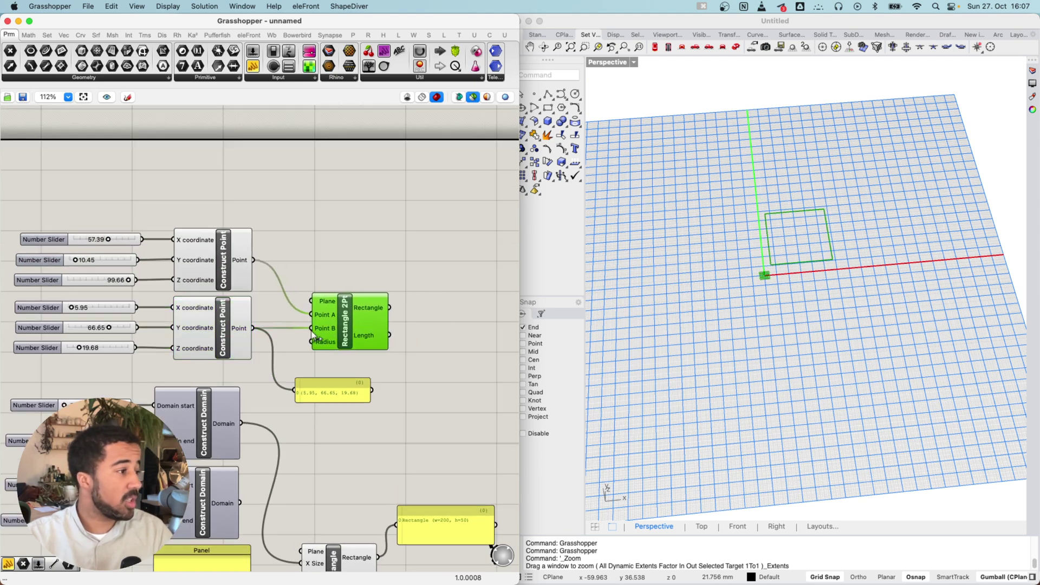
shift+click(210, 328)
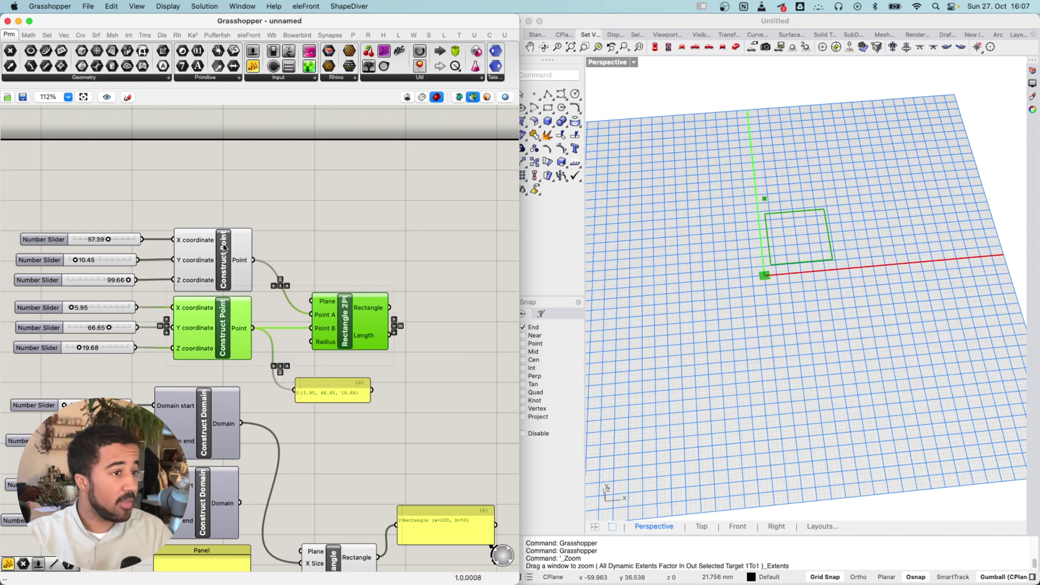
shift+click(223, 247)
right_drag(679, 257, 797, 270)
scroll(336, 379, down, 8)
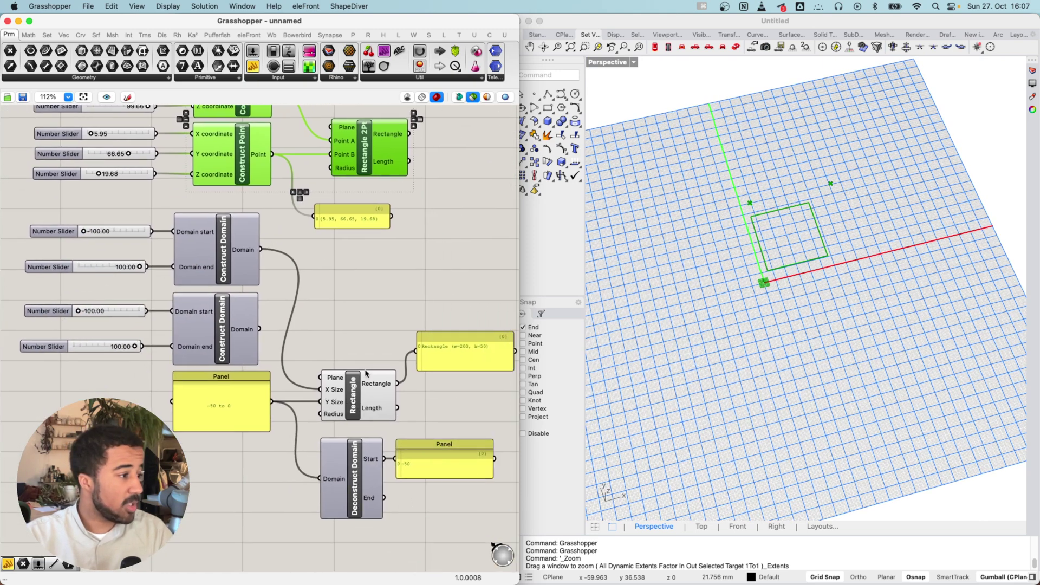
Preview the domain-based Rectangle component on its own and inspect what feeds its X Size and Y Size inputs.
click(332, 379)
scroll(332, 374, up, 3)
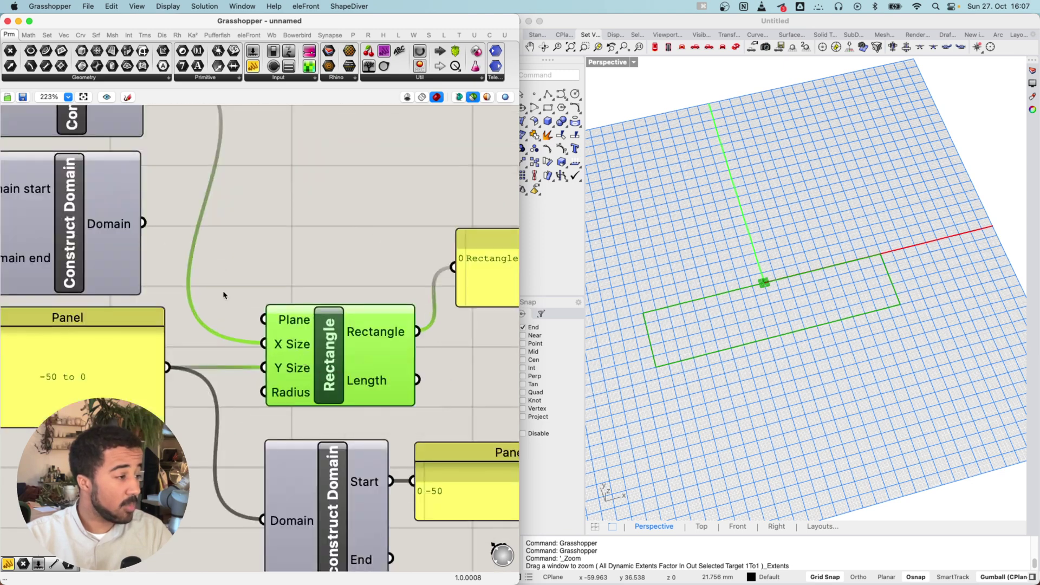
scroll(270, 330, up, 1)
scroll(270, 330, left, 2)
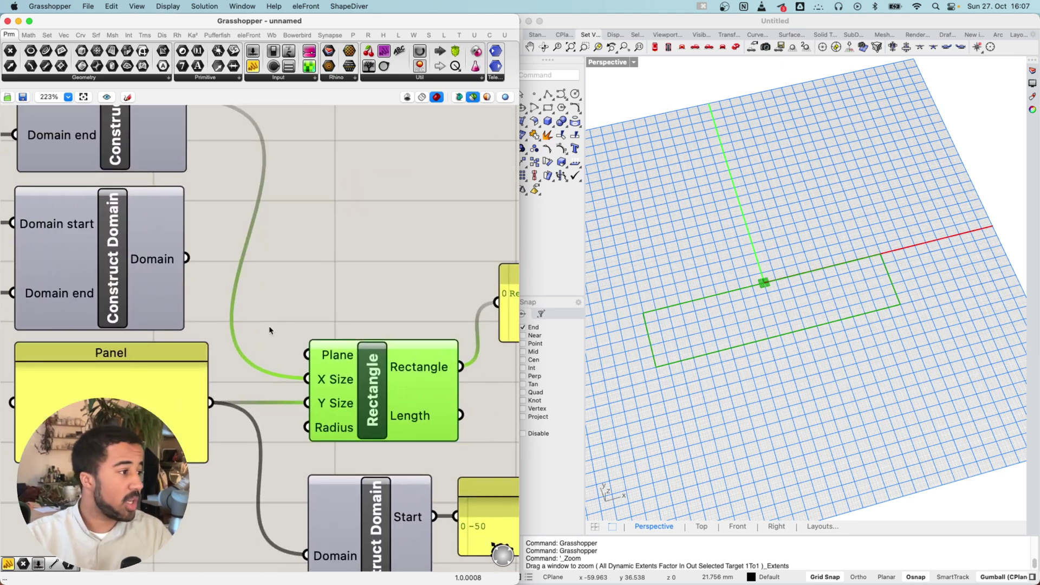
scroll(270, 330, down, 3)
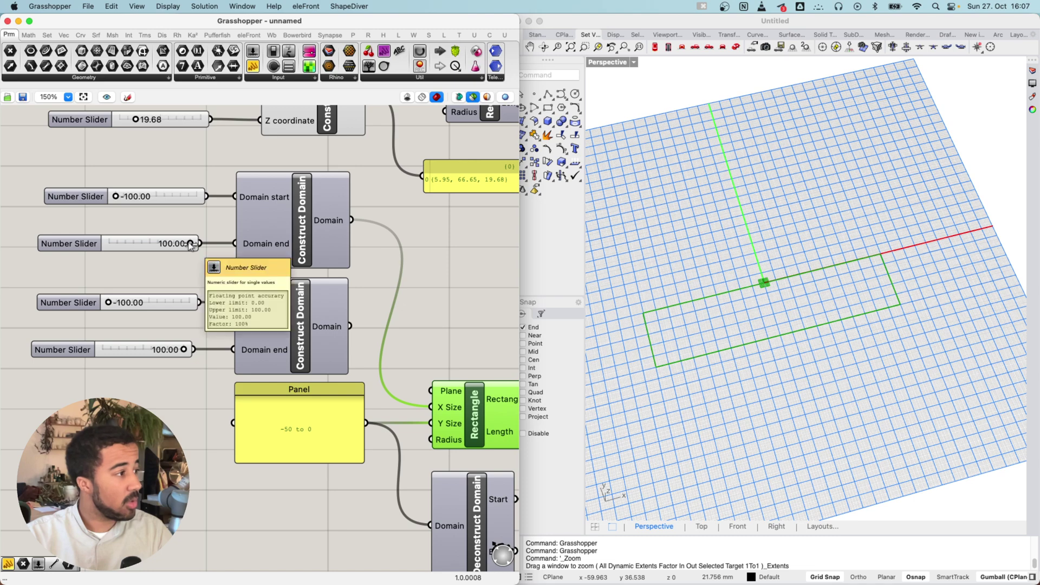
Compare the previews of the upper Construct Domain and lower Construct Point, and set the upper Domain end slider to 91.31.
click(290, 228)
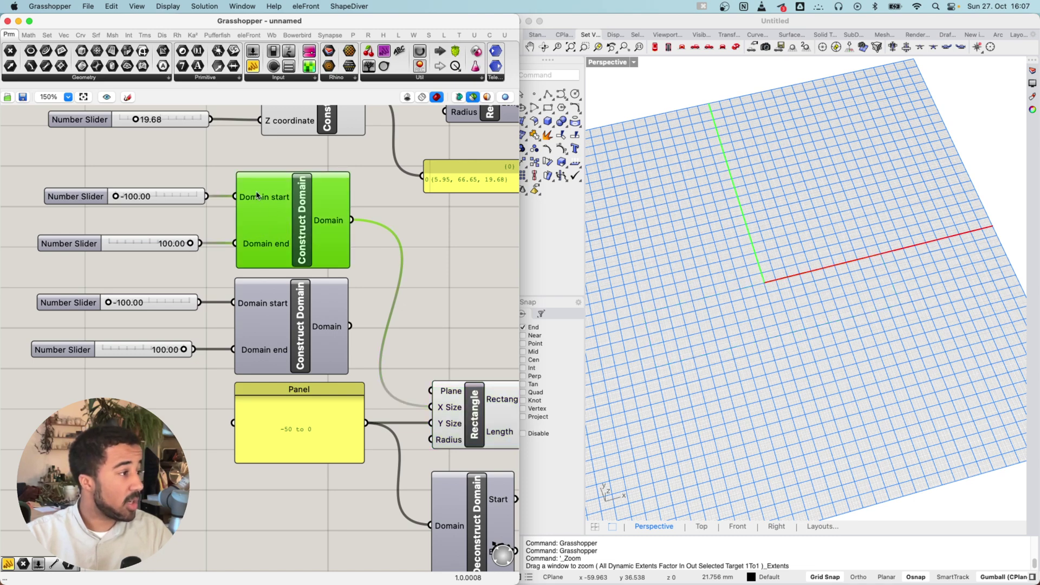
scroll(225, 200, up, 5)
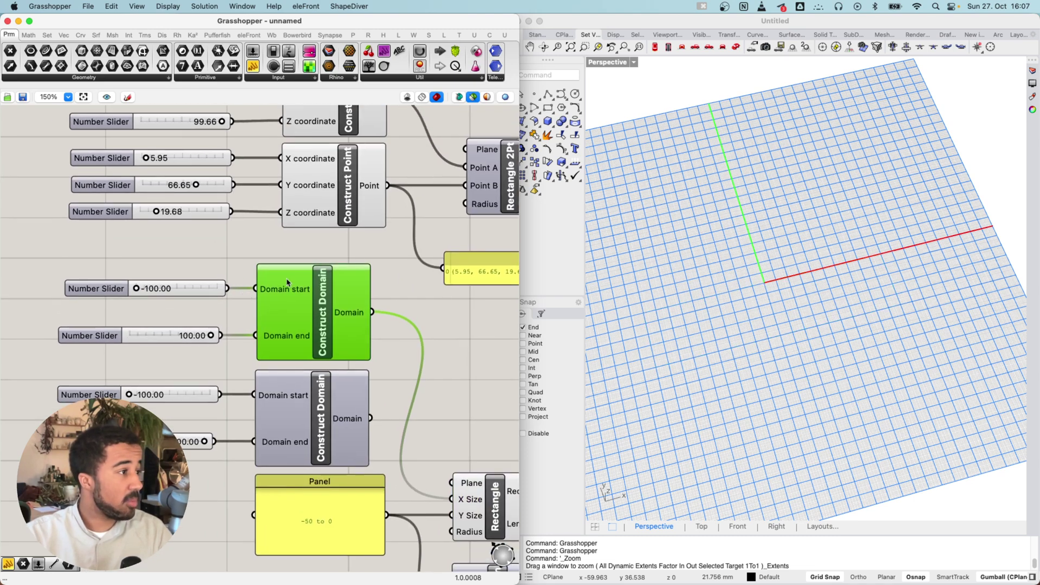
click(334, 191)
scroll(171, 288, down, 3)
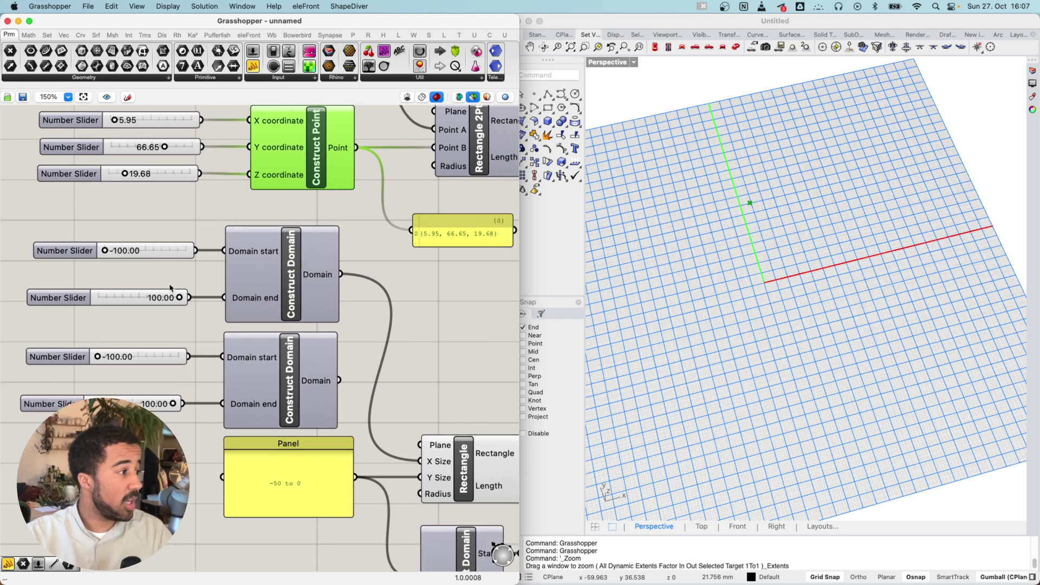
drag(180, 298, 174, 298)
Examine the domain text in the panel feeding the Rectangle's Y Size and how it reaches Deconstruct Domain.
right_drag(316, 349, 206, 235)
scroll(162, 392, up, 5)
right_drag(162, 394, 145, 350)
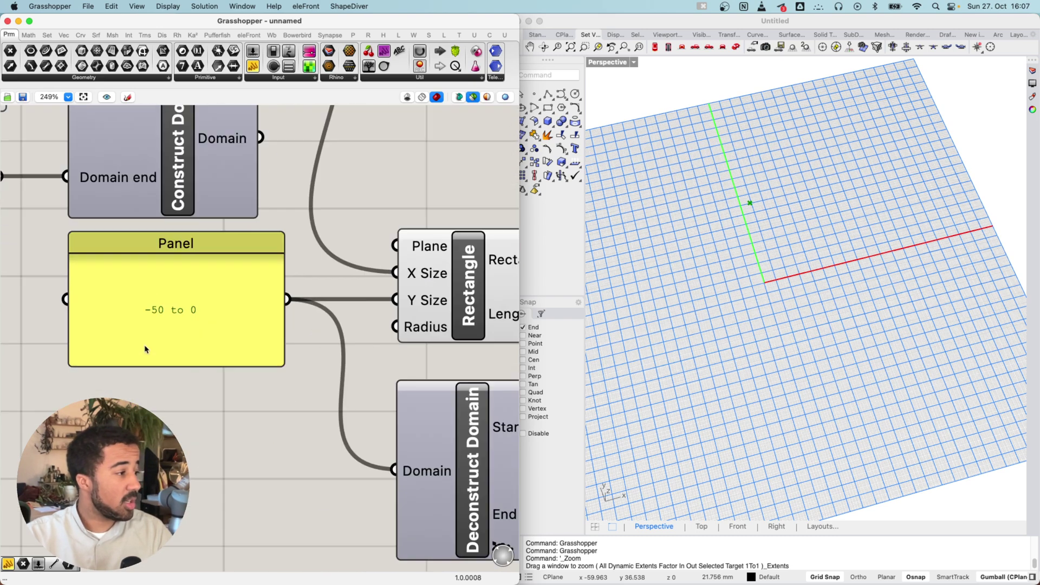
click(147, 311)
scroll(146, 315, up, 10)
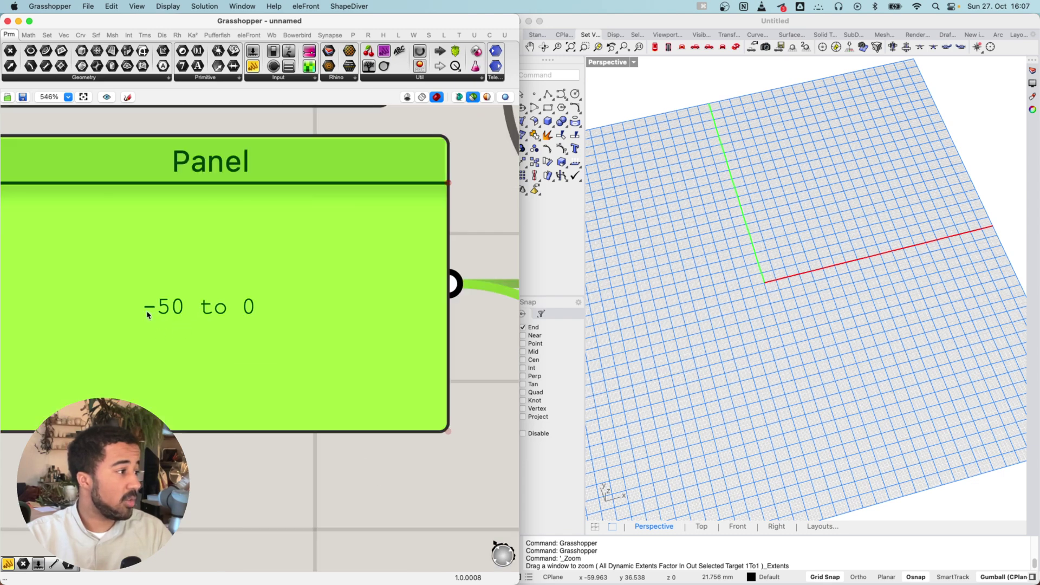
scroll(168, 317, up, 2)
scroll(157, 319, left, 2)
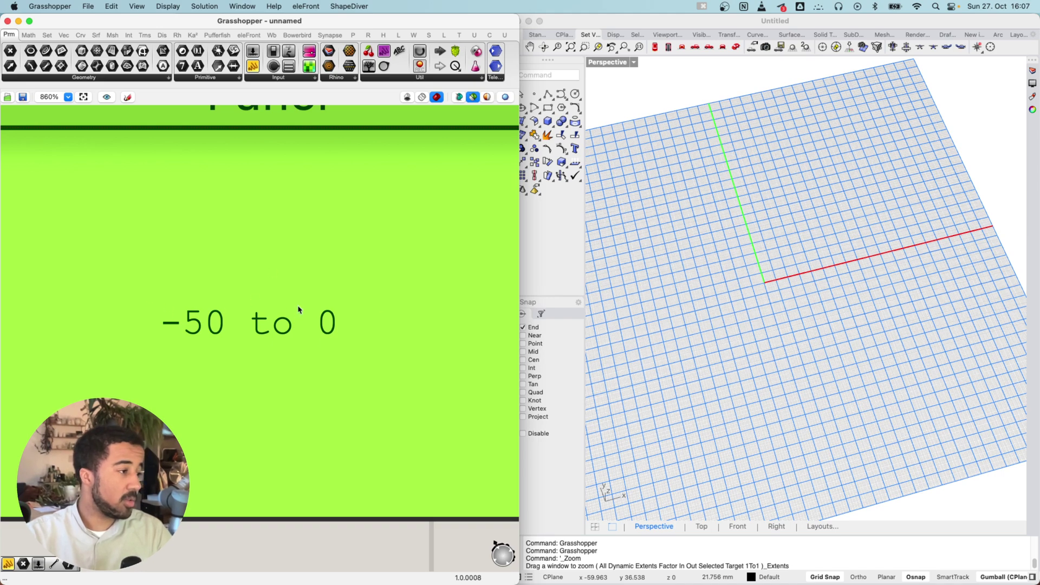
scroll(332, 292, down, 10)
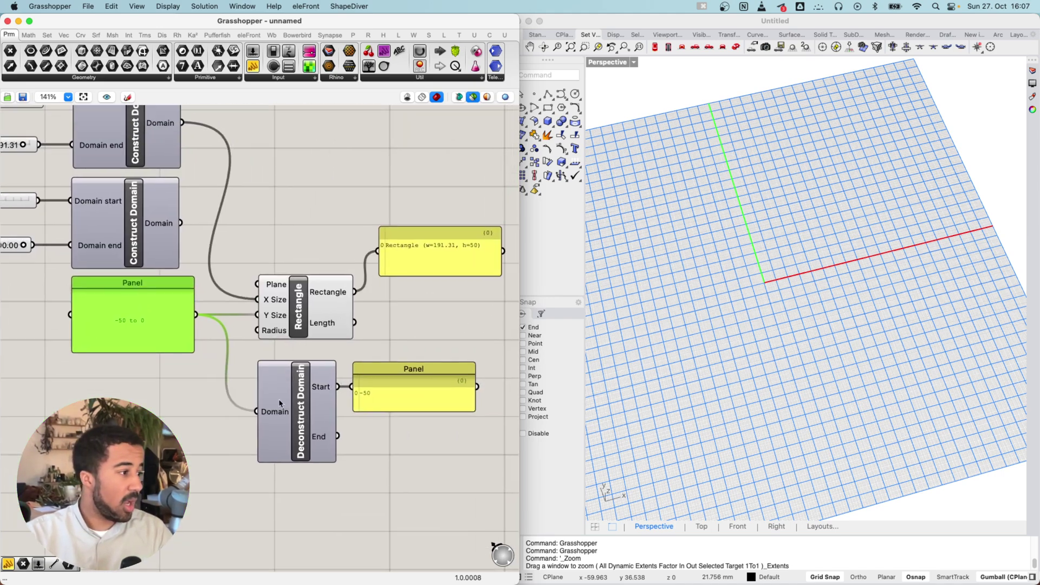
Move the Deconstruct Domain component and its output panel up, closer to the Rectangle component.
click(288, 410)
drag(289, 411, 287, 396)
drag(412, 390, 410, 374)
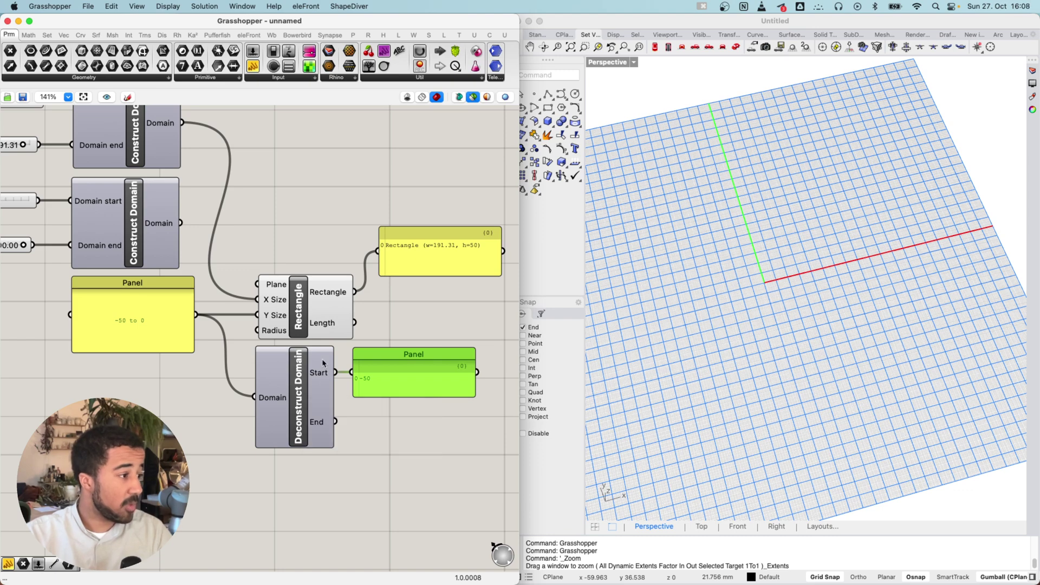
Rewire the output panel to Deconstruct Domain's End output instead of Start and align it beside End.
click(304, 388)
click(384, 375)
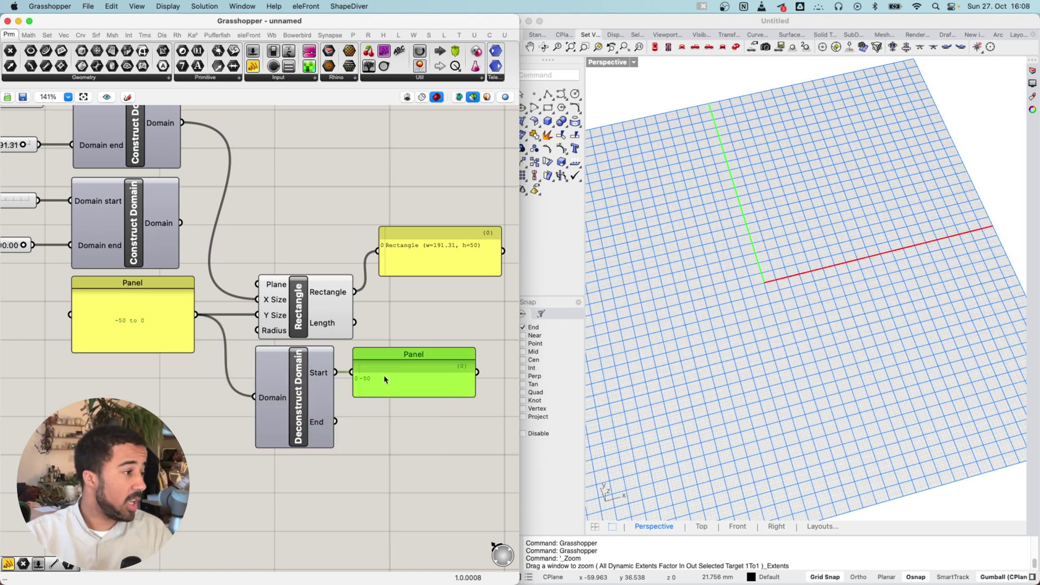
drag(336, 421, 401, 436)
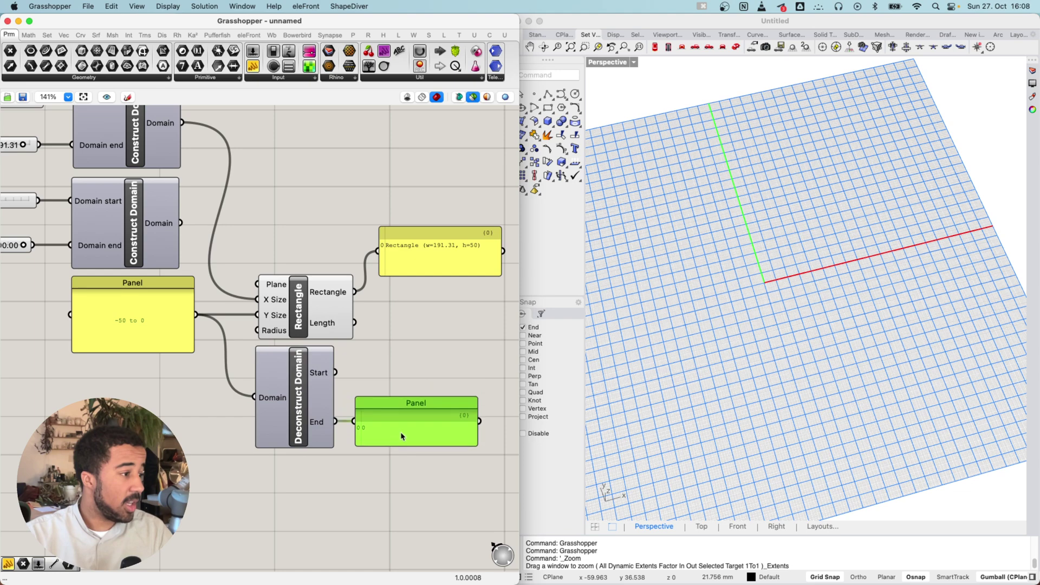
Place a Deconstruct point component above Rectangle 2Pt and connect the upper Construct Point's output to its Point input.
right_drag(258, 139, 273, 474)
scroll(273, 298, down, 1)
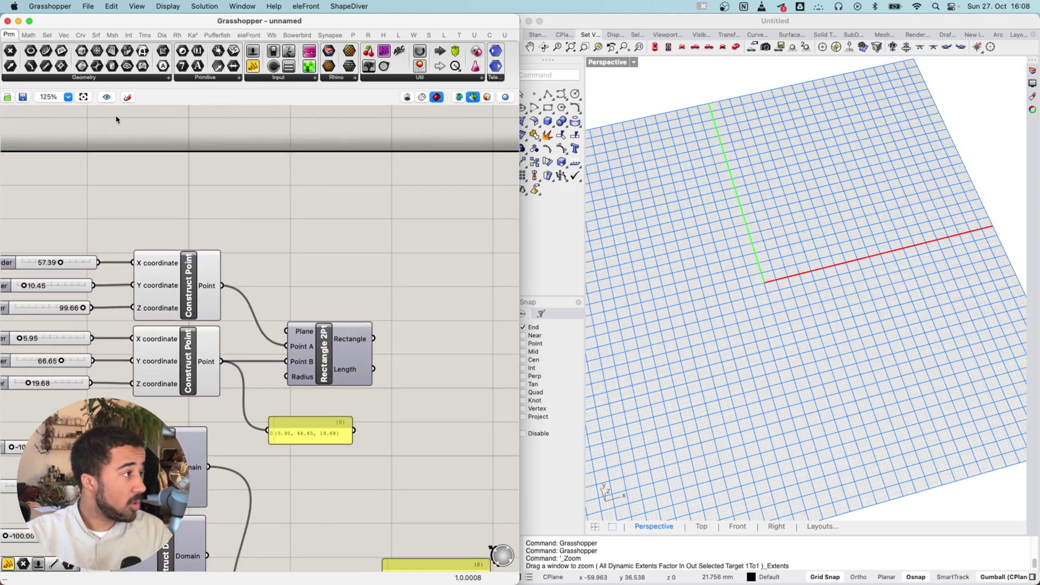
click(64, 35)
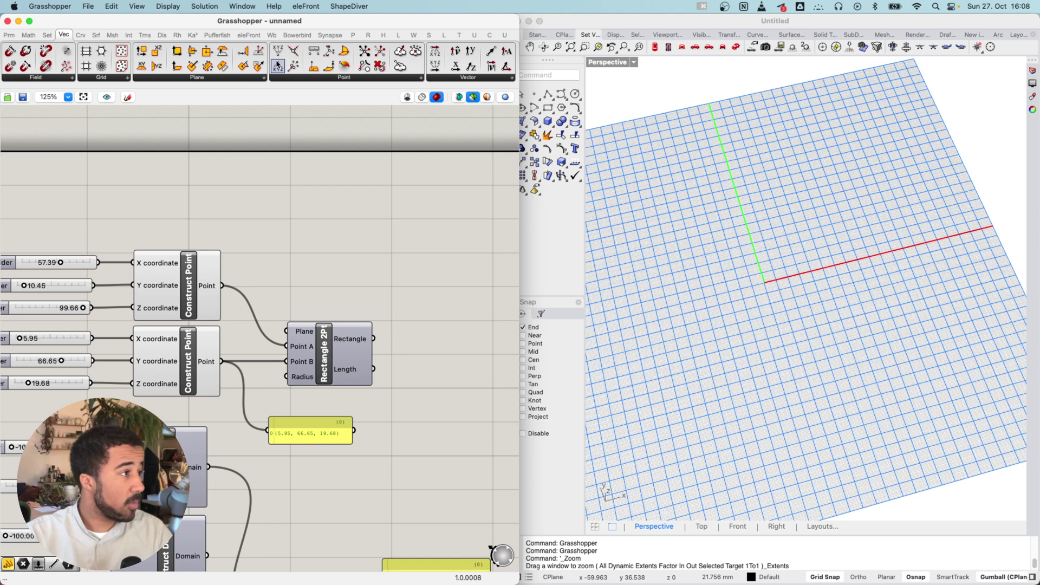
drag(333, 259, 332, 261)
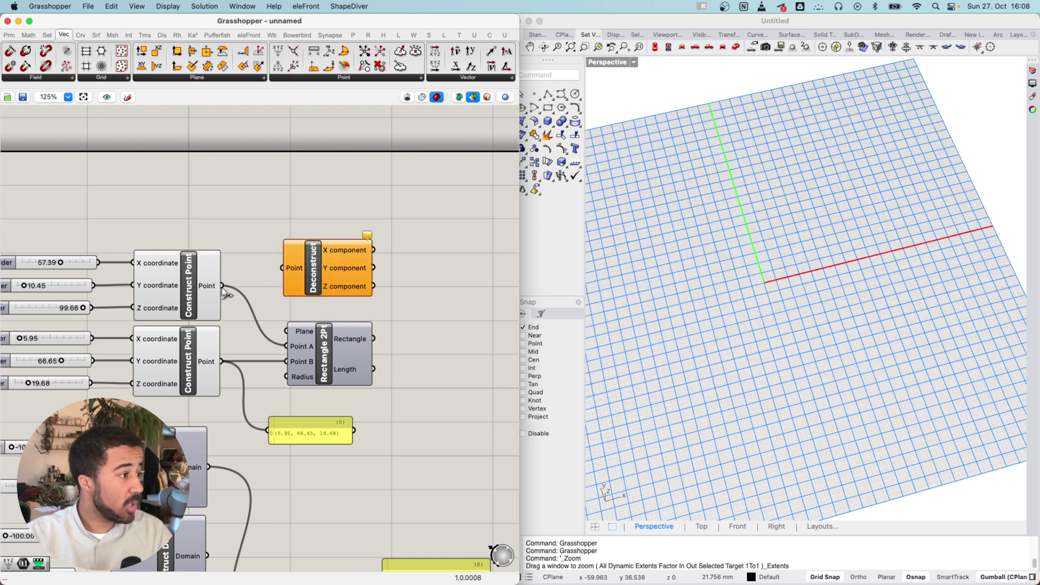
scroll(353, 250, down, 5)
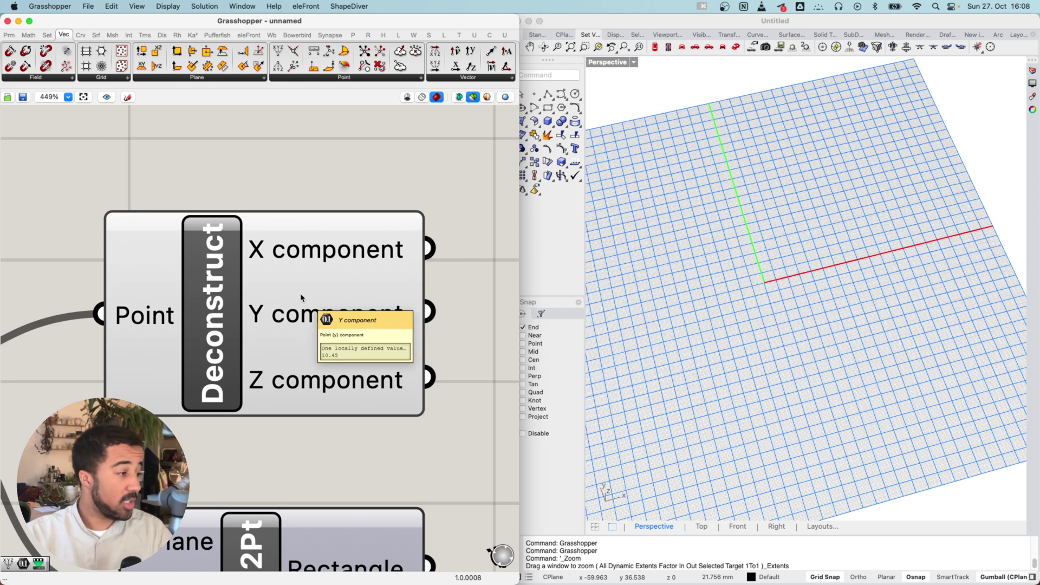
scroll(309, 359, down, 10)
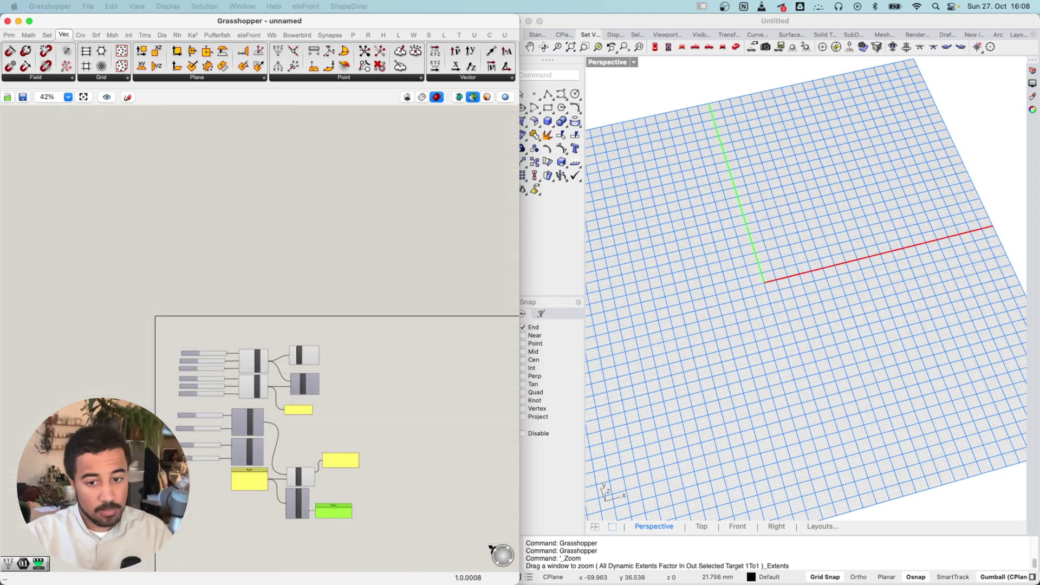
scroll(347, 367, up, 5)
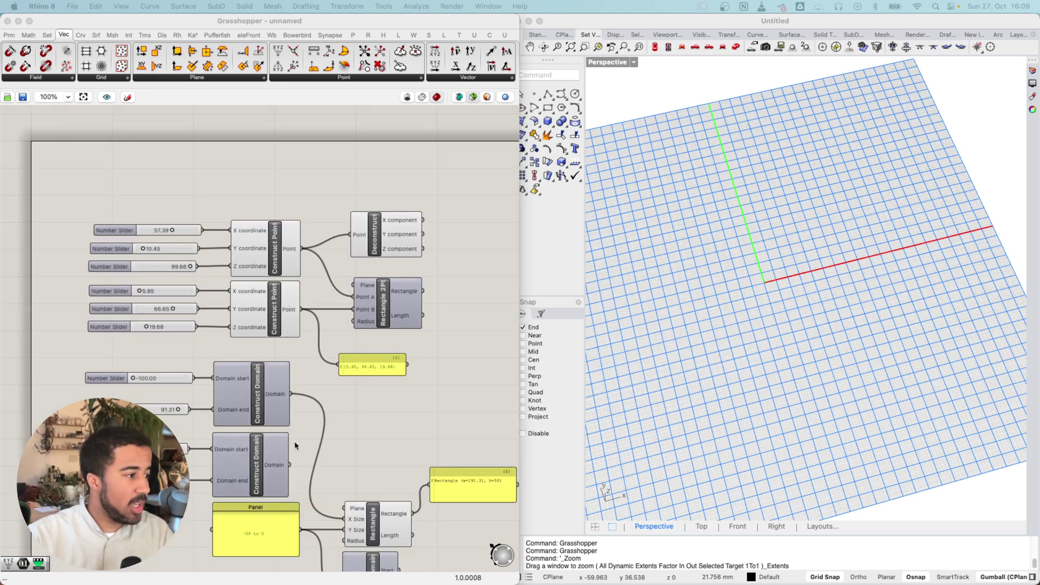
right_drag(350, 346, 277, 324)
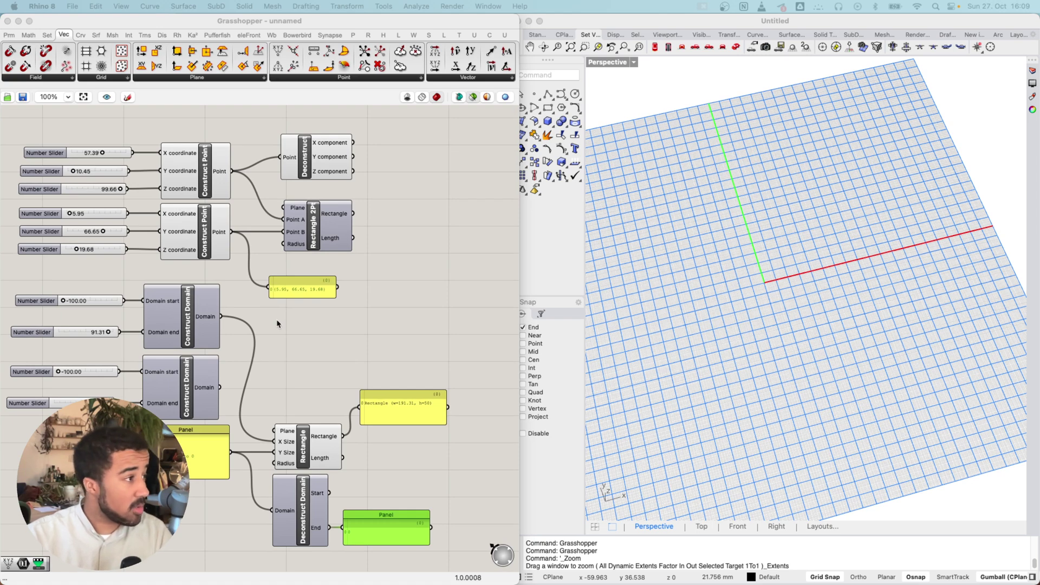
right_drag(271, 326, 280, 330)
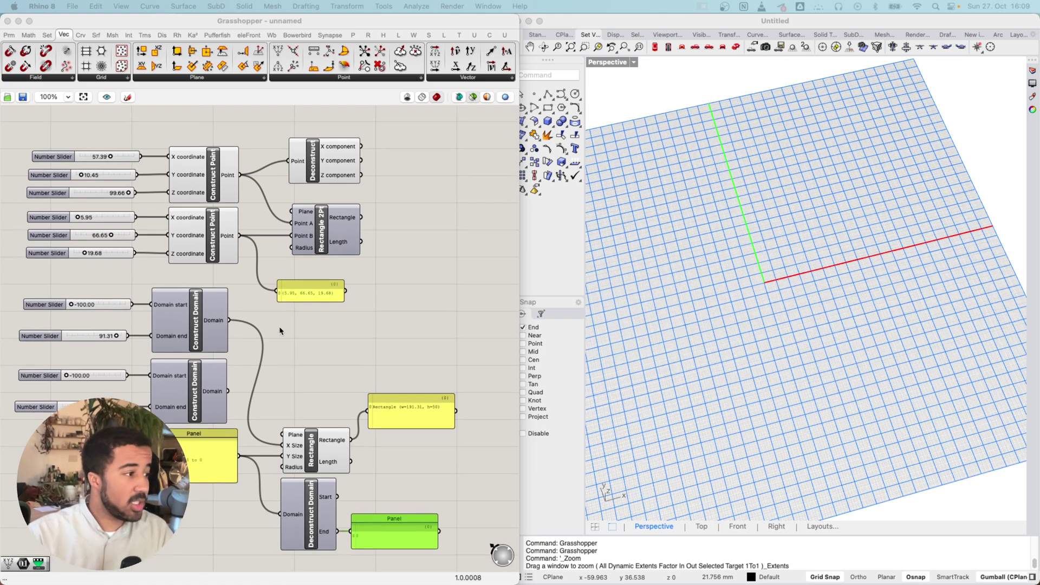